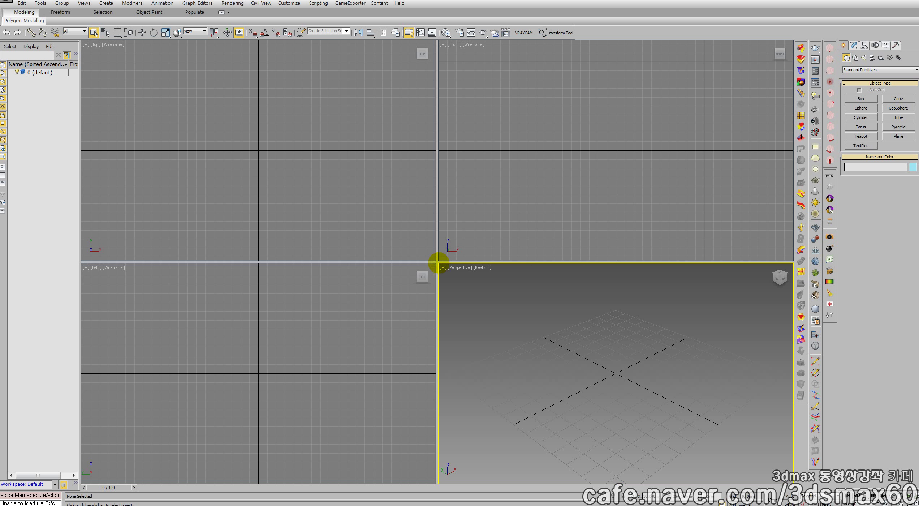
Enlarge the Perspective viewport and preview the Vu_mcgVenetianBlind.mcg package details in the Max Creation Graph package installer without installing it
drag(437, 260, 317, 177)
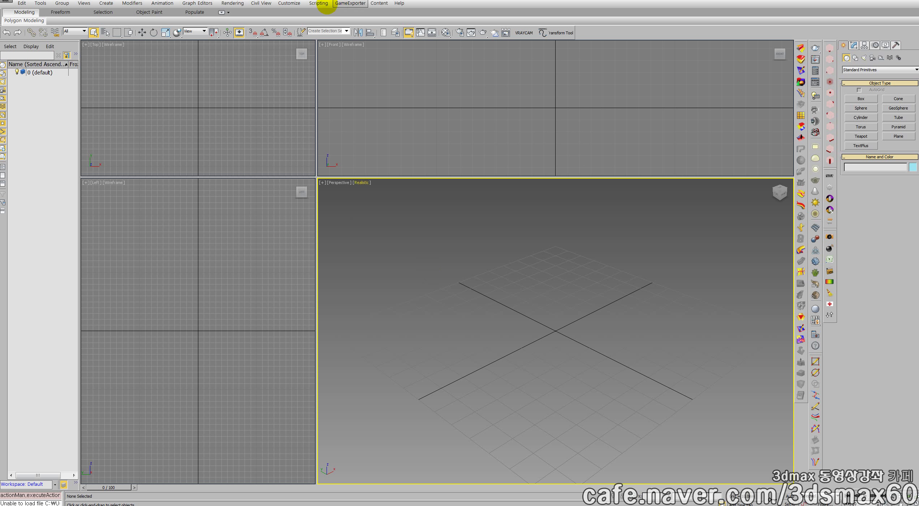
click(323, 3)
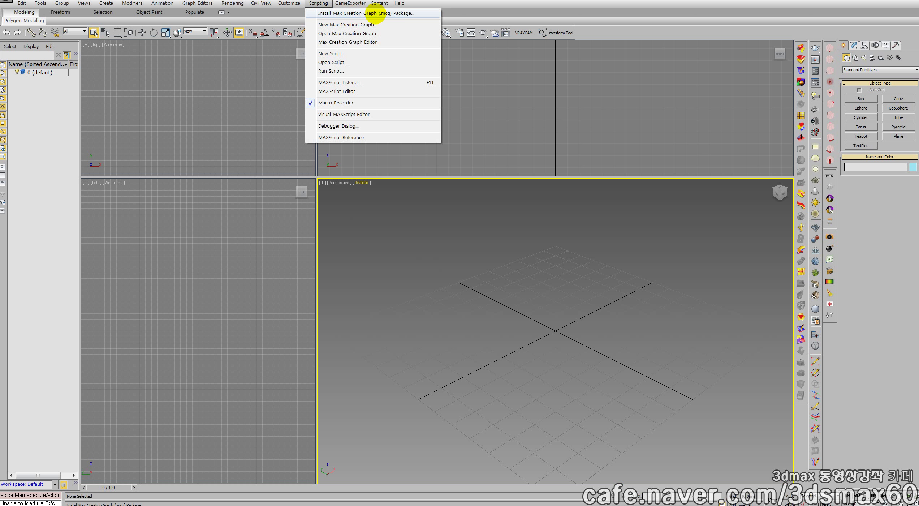
click(378, 13)
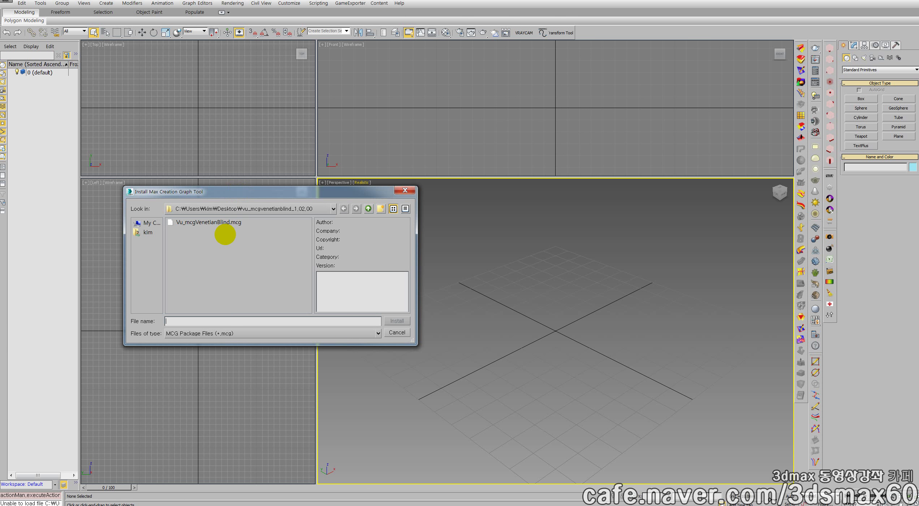
click(216, 223)
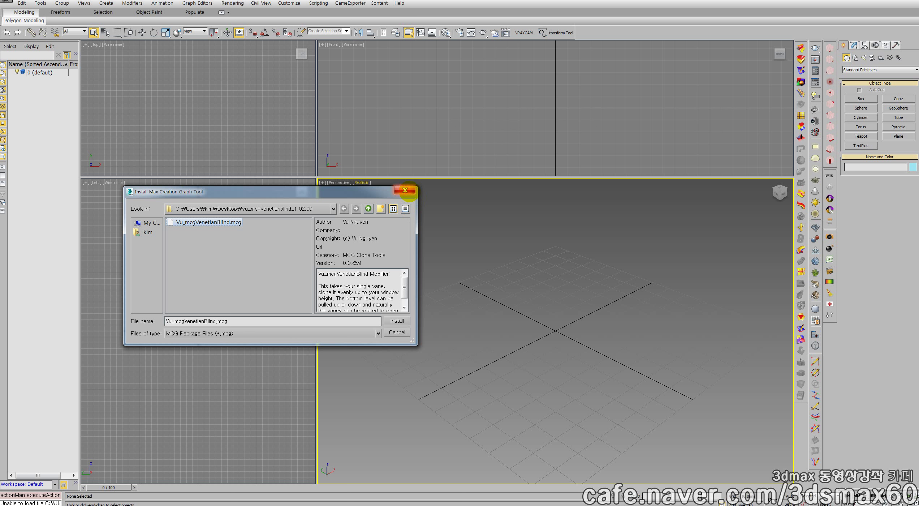
click(406, 190)
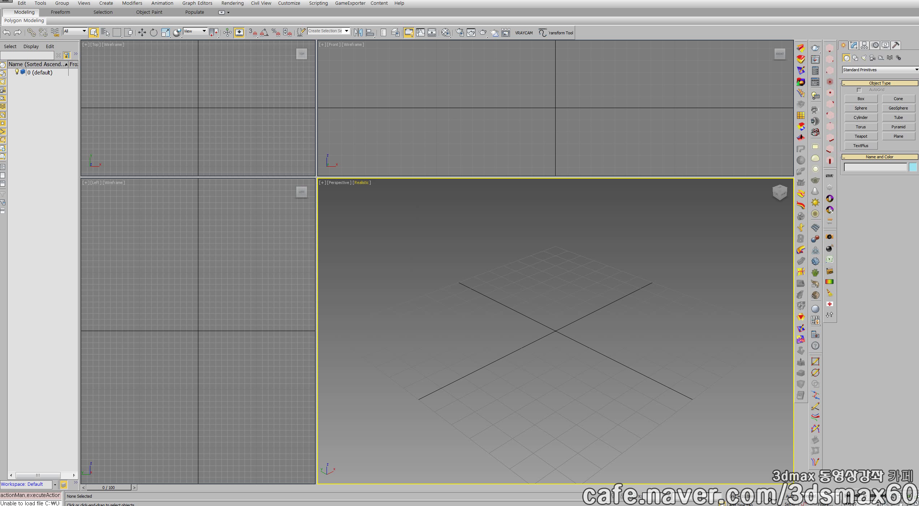
Switch to Windows Explorer and examine the tool files in the 3ds Max 2016 folder Max Creation Graph\Tools\Downloads
drag(0, 141, 145, 143)
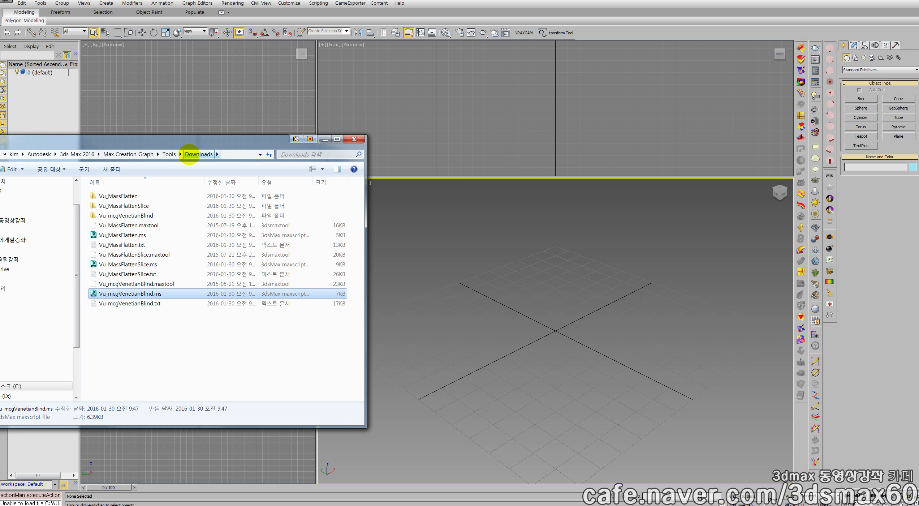
click(78, 155)
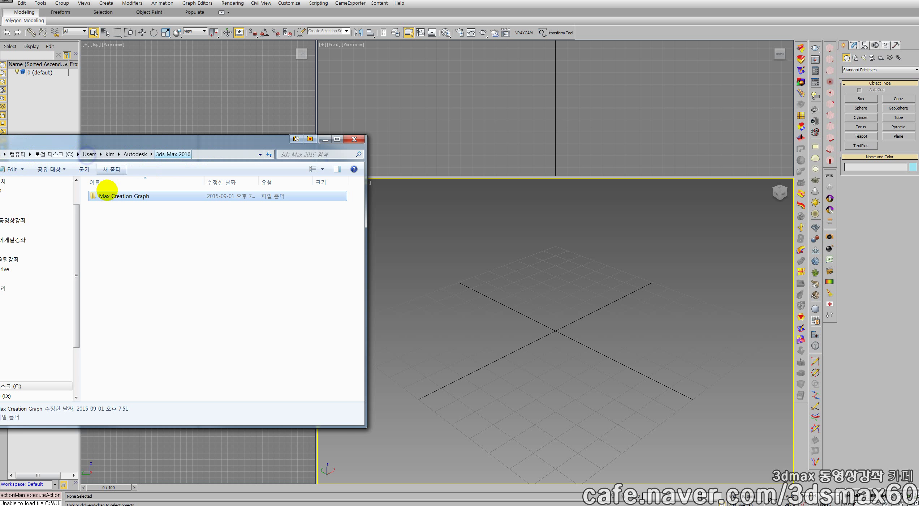
double_click(114, 197)
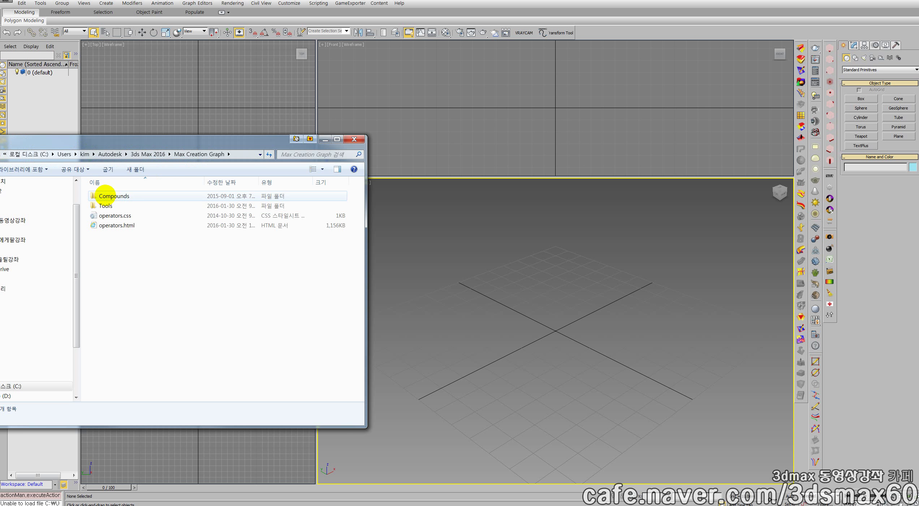
double_click(105, 205)
double_click(112, 196)
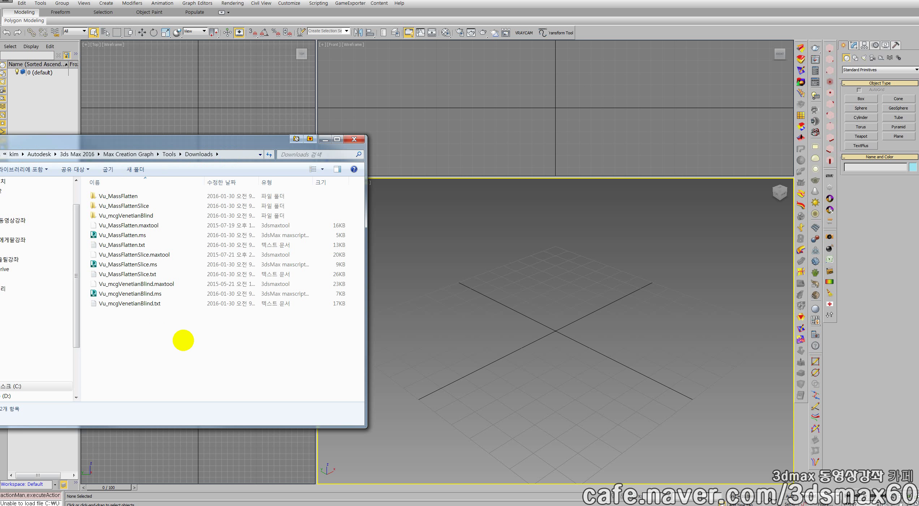
drag(183, 338, 99, 188)
click(182, 328)
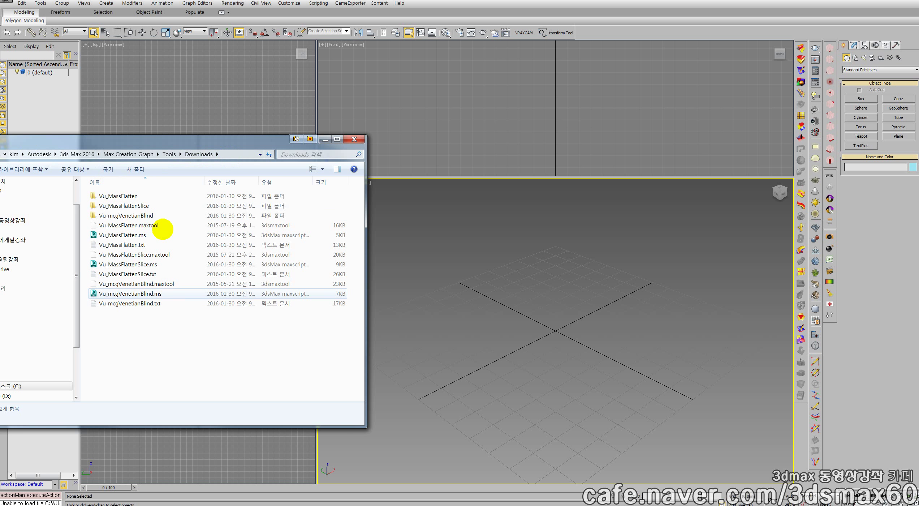
double_click(164, 144)
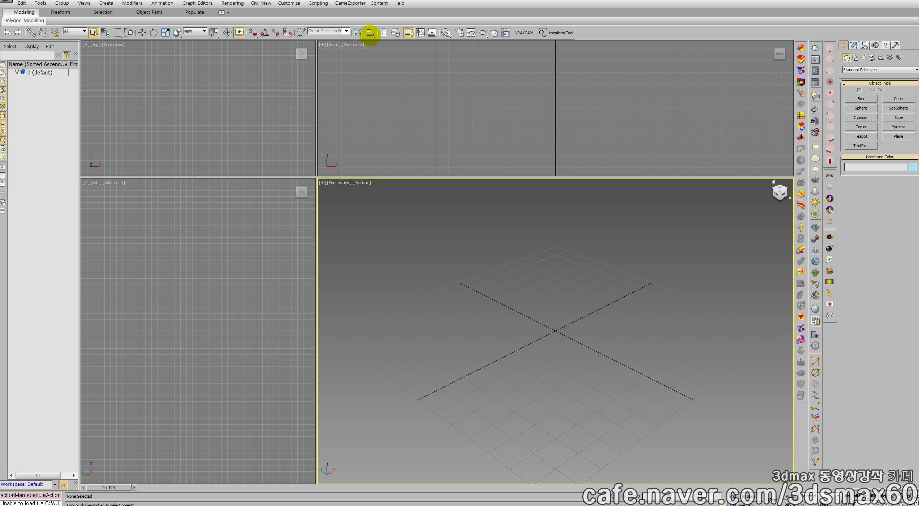
Return to 3ds Max and open Vu_MassFlatten.maxtool from the Downloads folder in the Max Creation Graph editor
click(327, 5)
click(324, 3)
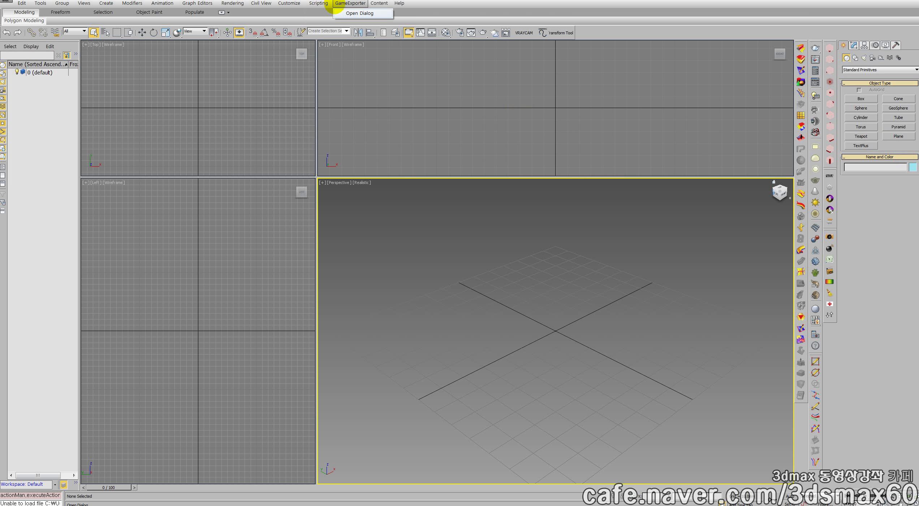
click(320, 4)
mouse_move(316, 5)
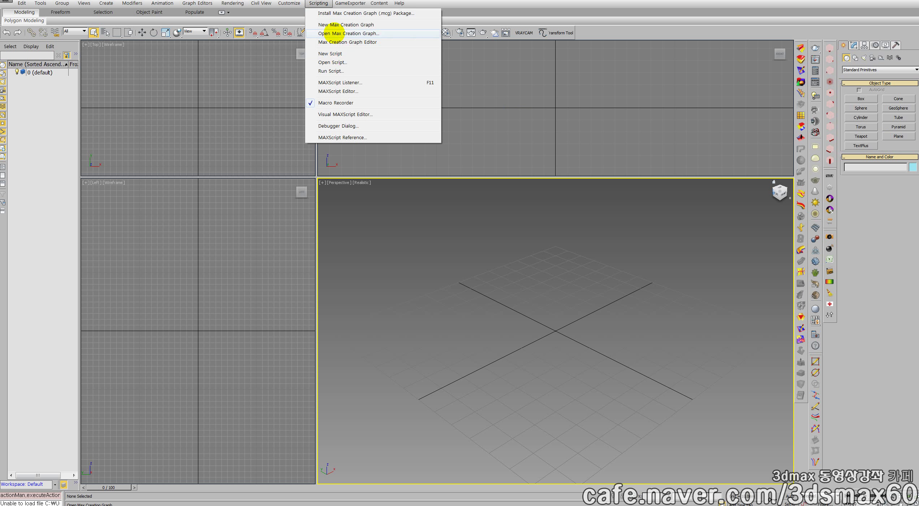
click(334, 32)
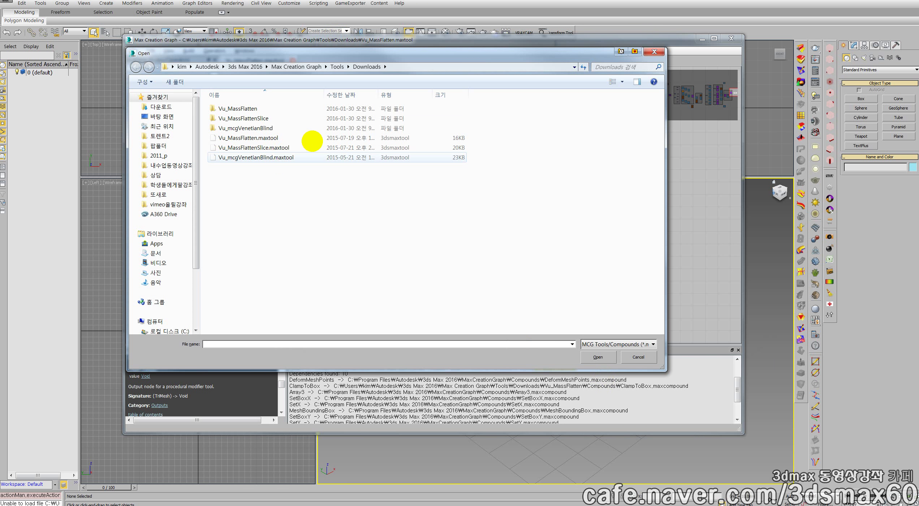
double_click(252, 138)
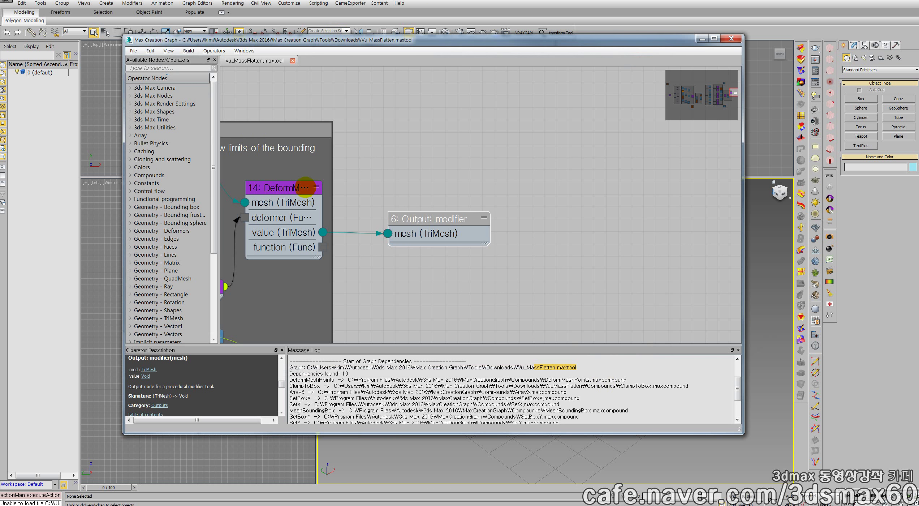
Survey the graph's overall layout between the Method group, the Deform the mesh group and the modifier output node
middle_drag(355, 179, 530, 165)
scroll(512, 178, down, 1)
scroll(511, 177, down, 4)
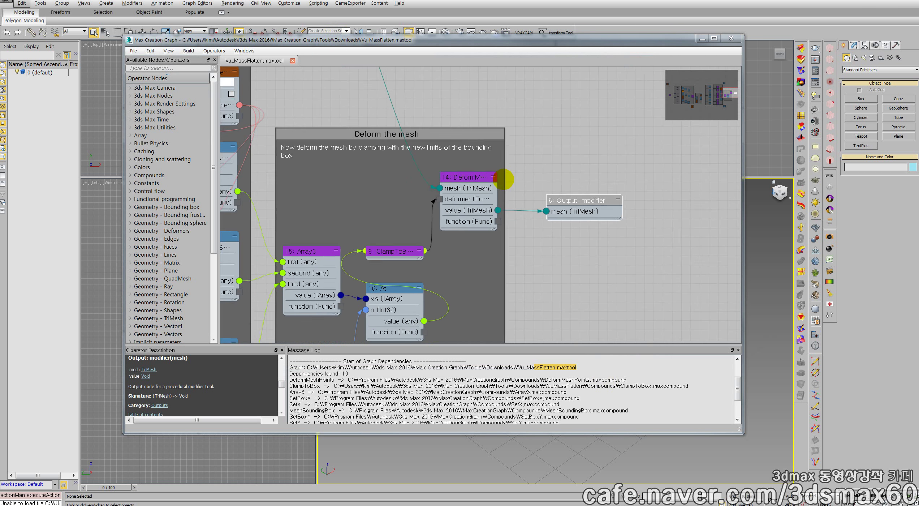
mouse_move(369, 199)
middle_down()
mouse_move(595, 181)
mouse_move(441, 189)
mouse_move(682, 199)
middle_up()
middle_drag(475, 185, 419, 188)
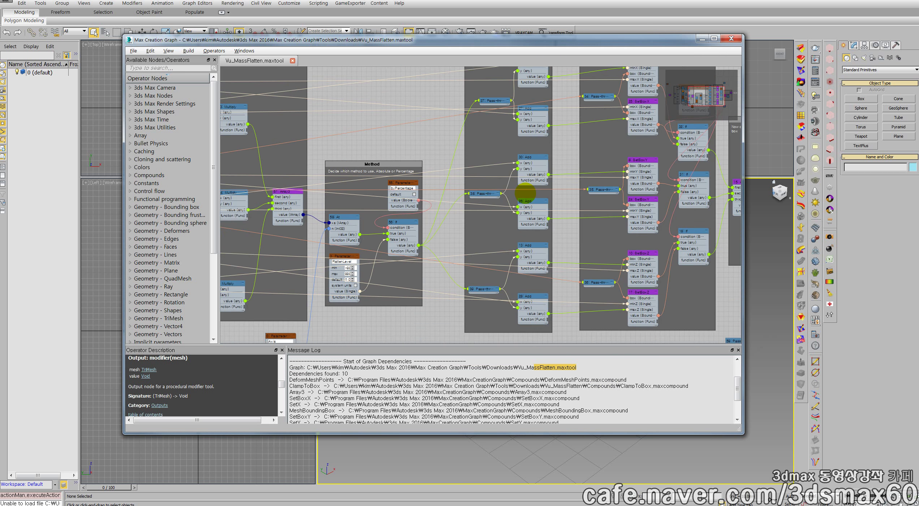
middle_drag(619, 197, 421, 205)
scroll(542, 178, up, 5)
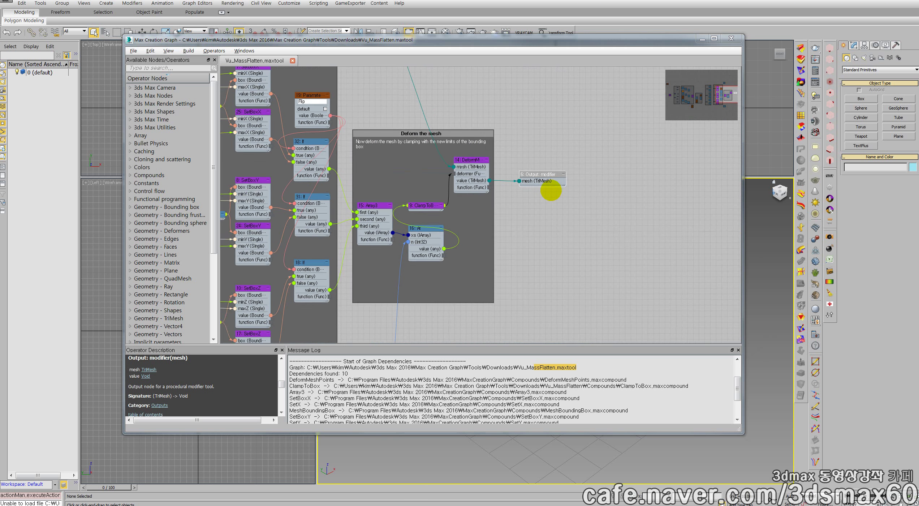
scroll(533, 156, up, 2)
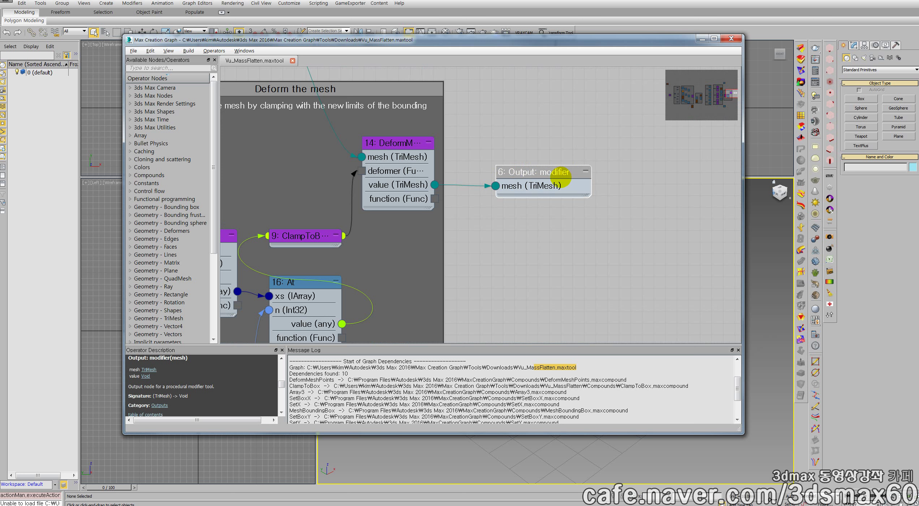
Trace the graph back from the modifier output through the If, SetBox and Add nodes, and inspect the FlattenLevel parameter's maximum value
middle_drag(416, 184, 591, 174)
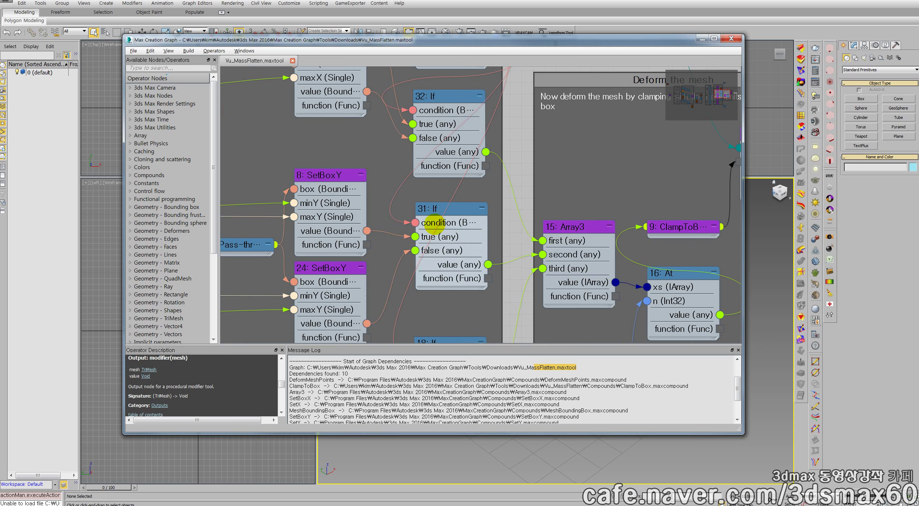
middle_drag(436, 224, 474, 200)
middle_drag(383, 206, 491, 208)
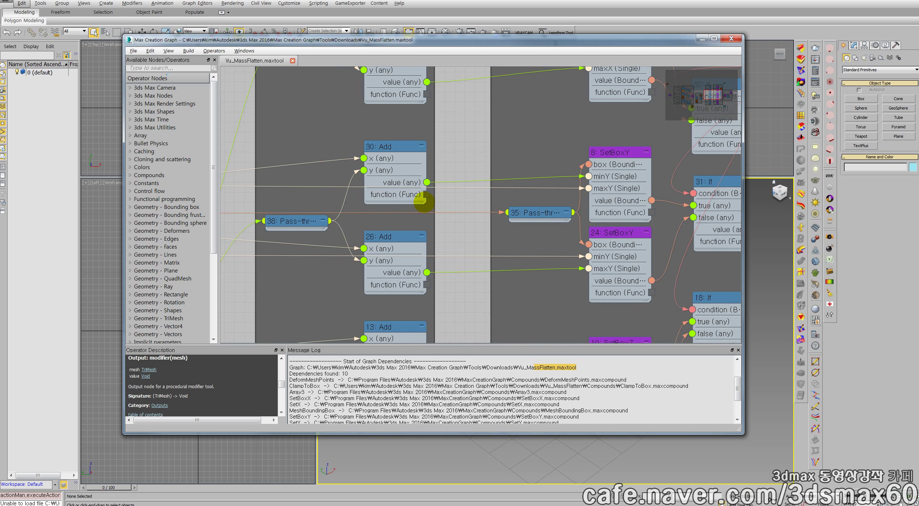
scroll(419, 188, down, 4)
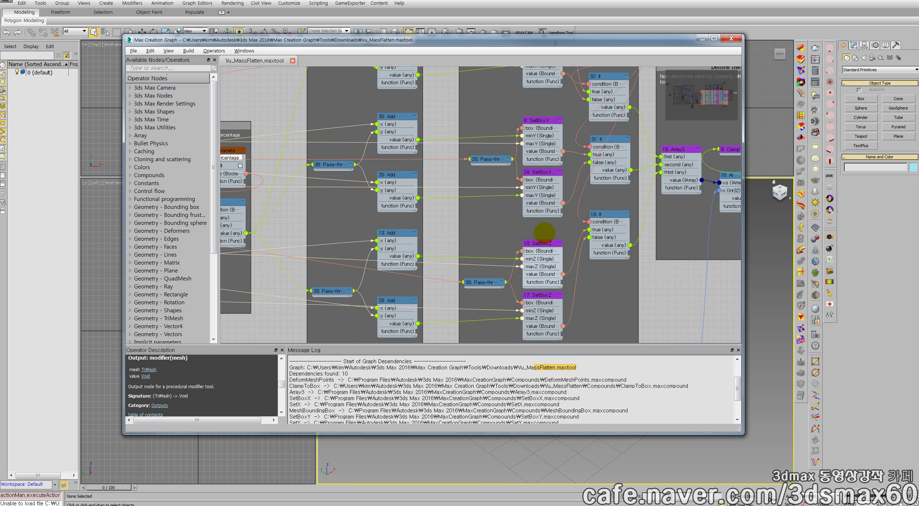
middle_drag(330, 213, 622, 201)
scroll(488, 276, up, 3)
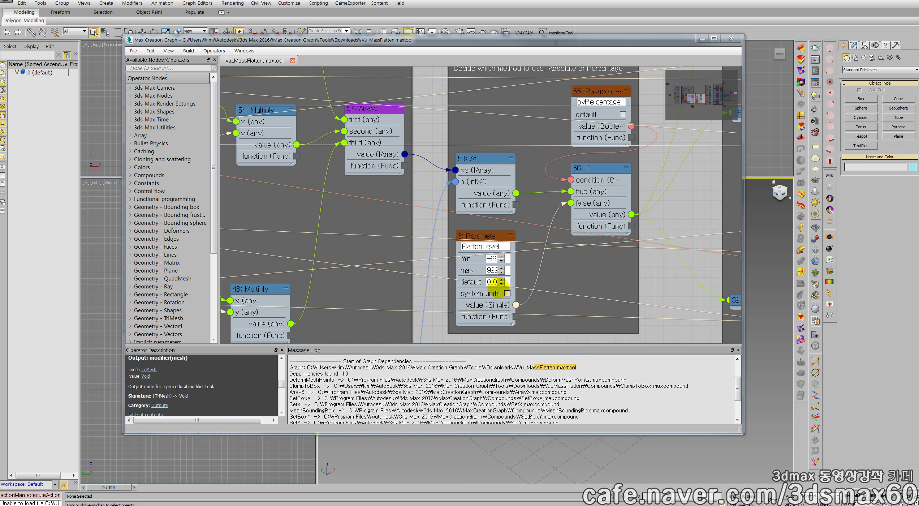
scroll(496, 257, up, 2)
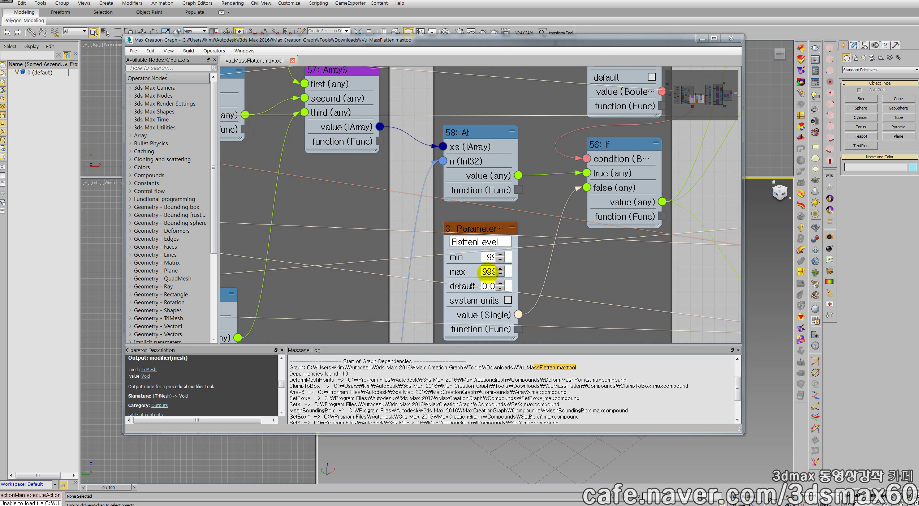
double_click(488, 272)
scroll(531, 271, down, 3)
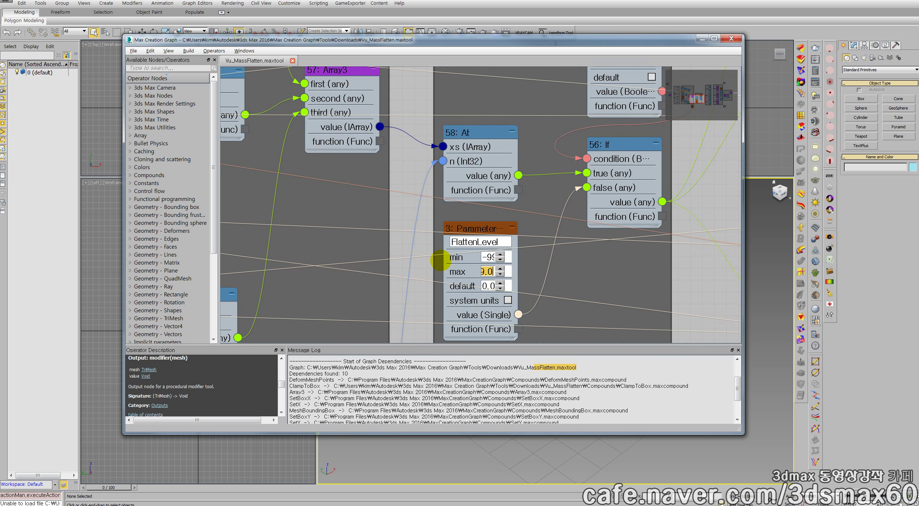
Examine the Percentage parameter node with its Subtract, Divide and Multiply nodes, and close the Max Creation Graph editor
middle_drag(393, 236, 602, 229)
middle_drag(456, 225, 531, 230)
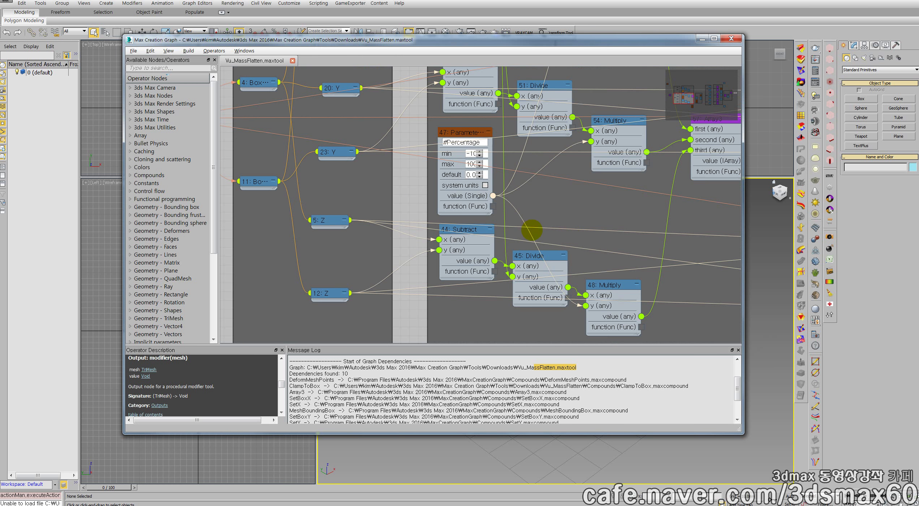
scroll(485, 158, down, 2)
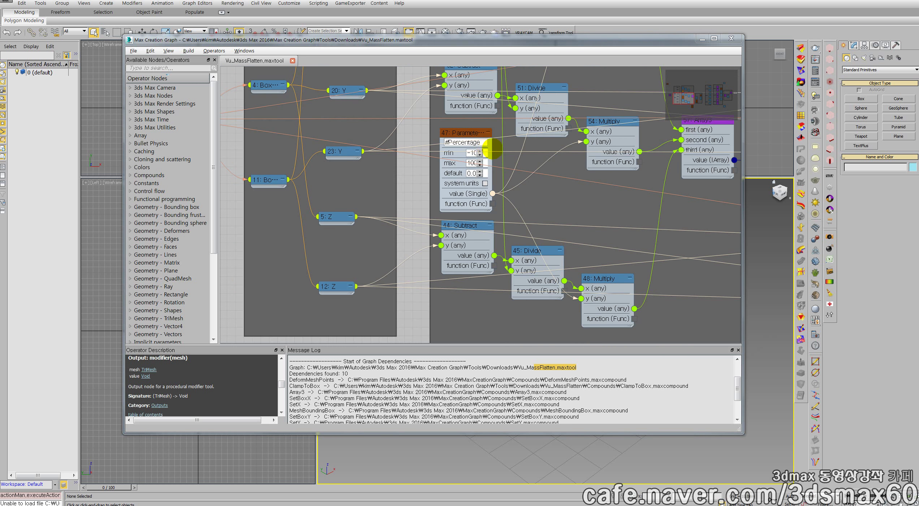
click(731, 38)
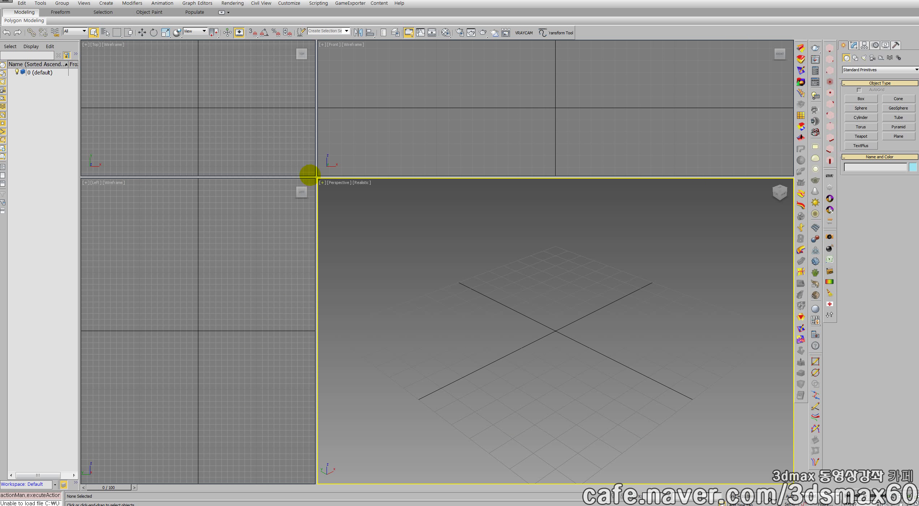
Shrink the Perspective viewport slightly and turn off the modifier set buttons shown above the modifier stack
drag(316, 177, 365, 181)
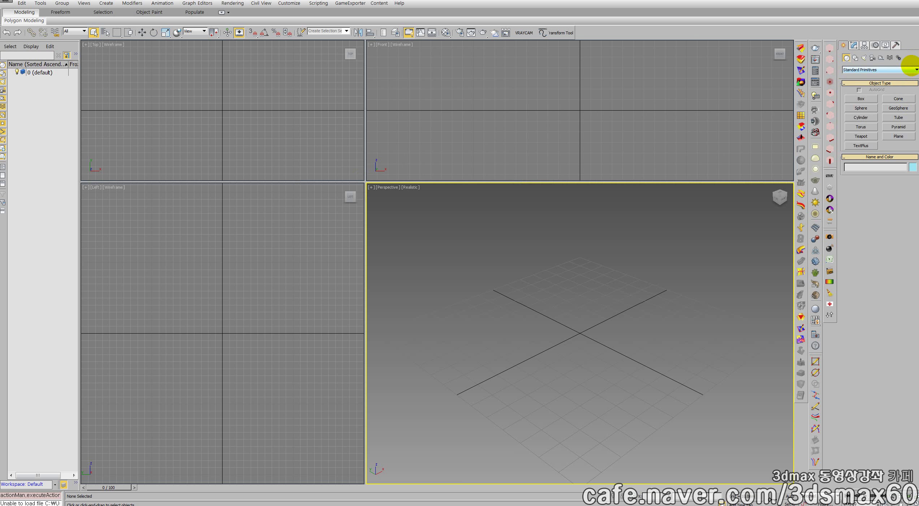
click(854, 45)
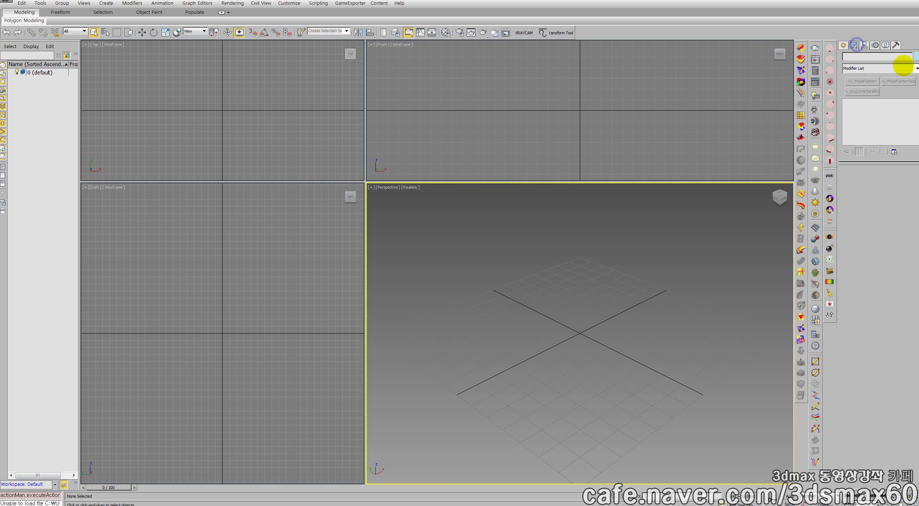
click(901, 62)
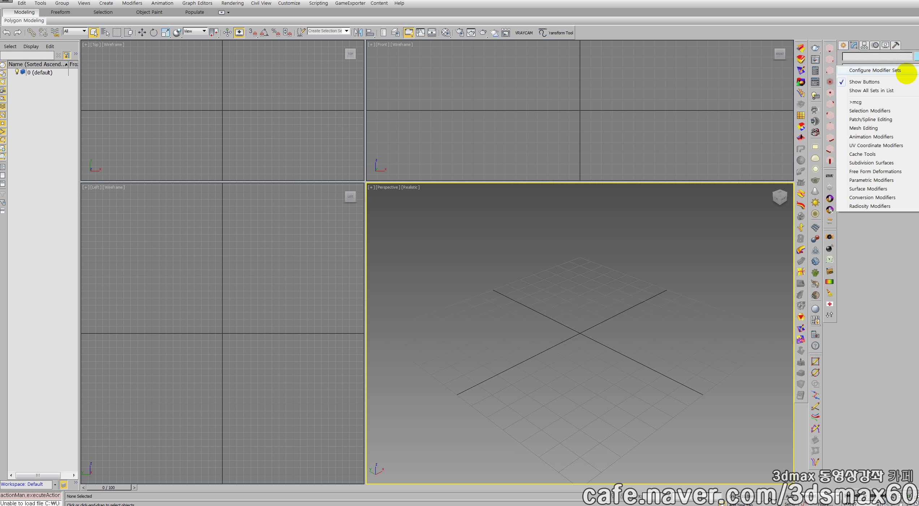
click(899, 79)
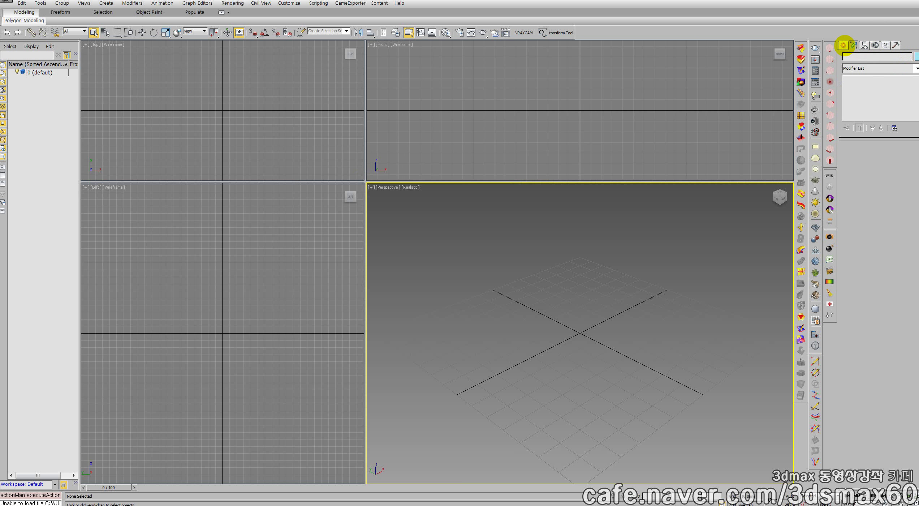
Create a teapot with a radius of about 37.6 mm at the centre of the Perspective grid and show its modifier stack
click(845, 44)
click(861, 135)
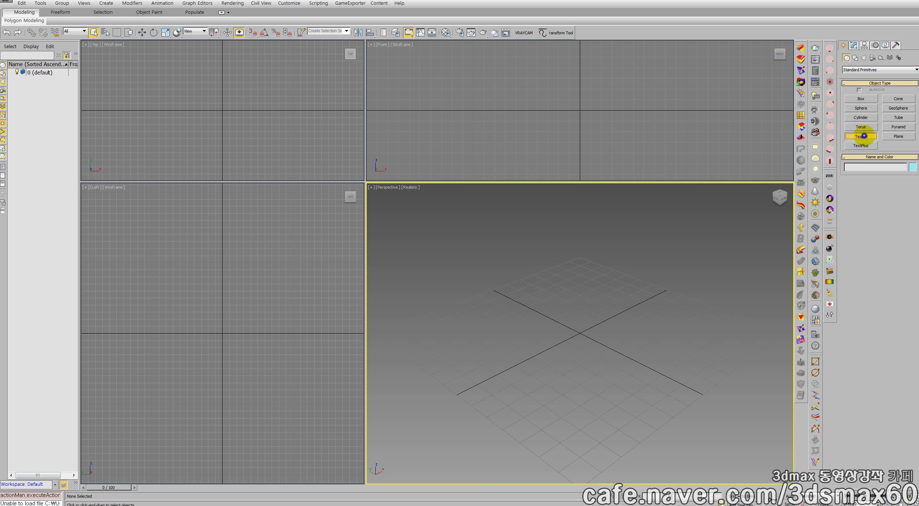
mouse_move(583, 337)
mouse_down()
mouse_move(580, 380)
mouse_move(589, 335)
mouse_up()
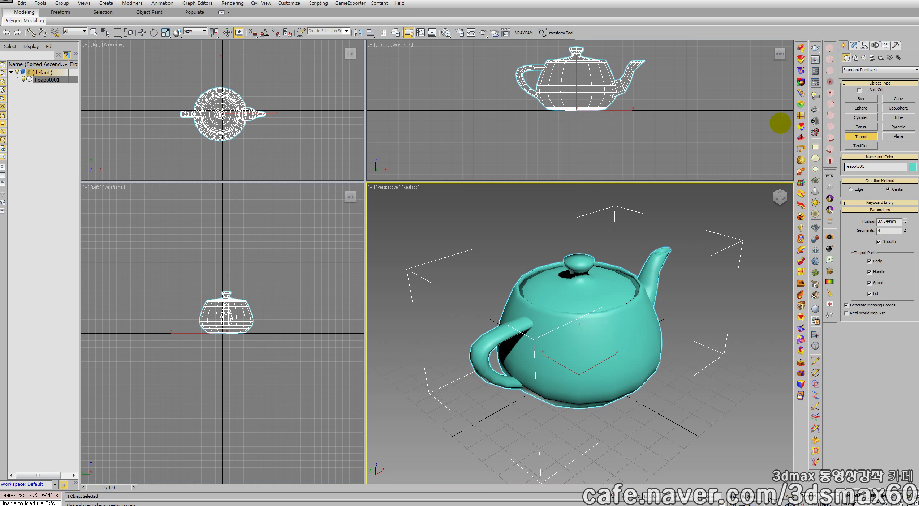
click(854, 45)
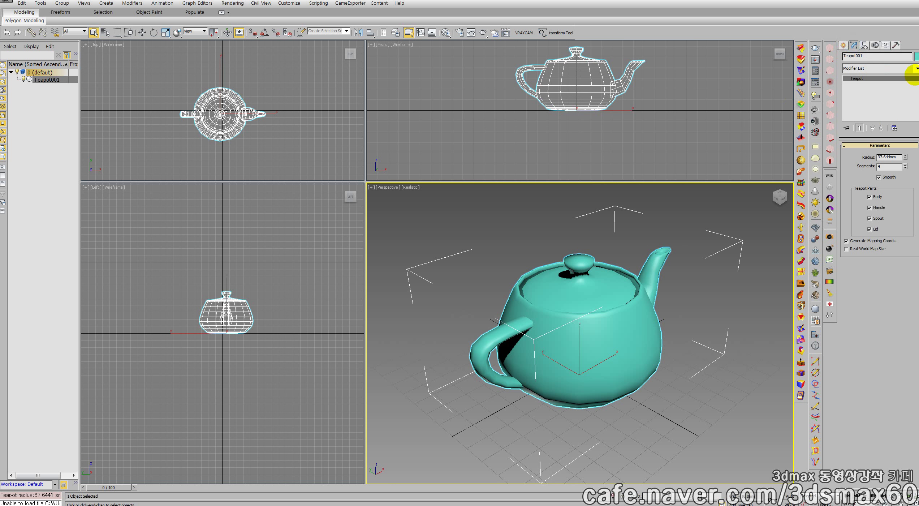
Look through the teapot's modifier list, including the mcg set, the world-space and the object-space modifiers, and close the list
click(916, 68)
scroll(912, 314, down, 14)
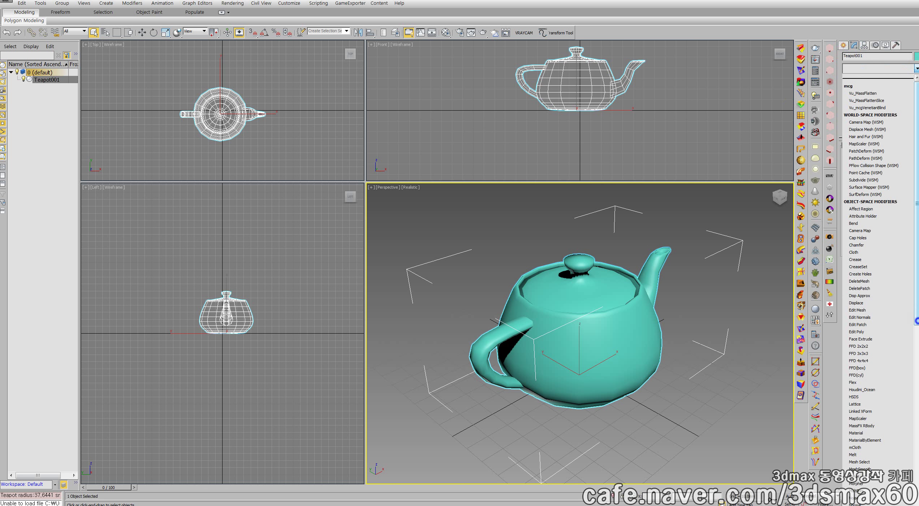
scroll(913, 412, down, 3)
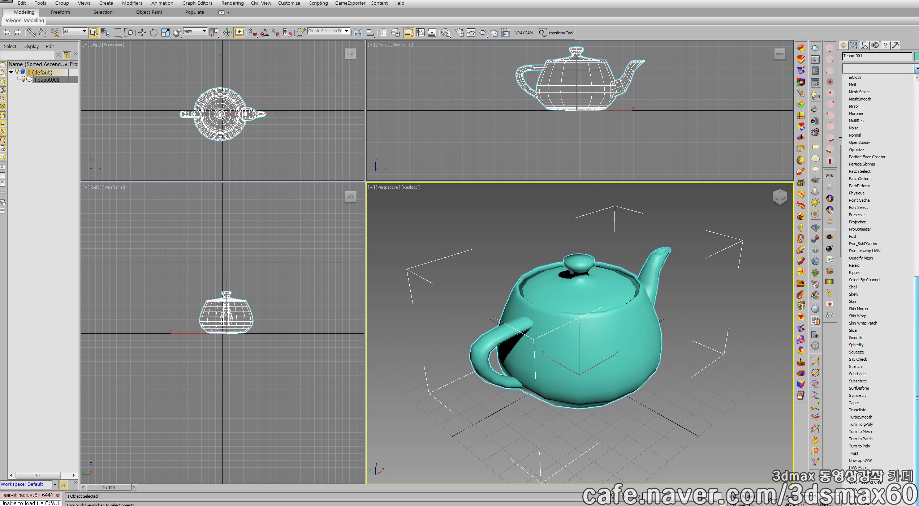
scroll(875, 495, down, 1)
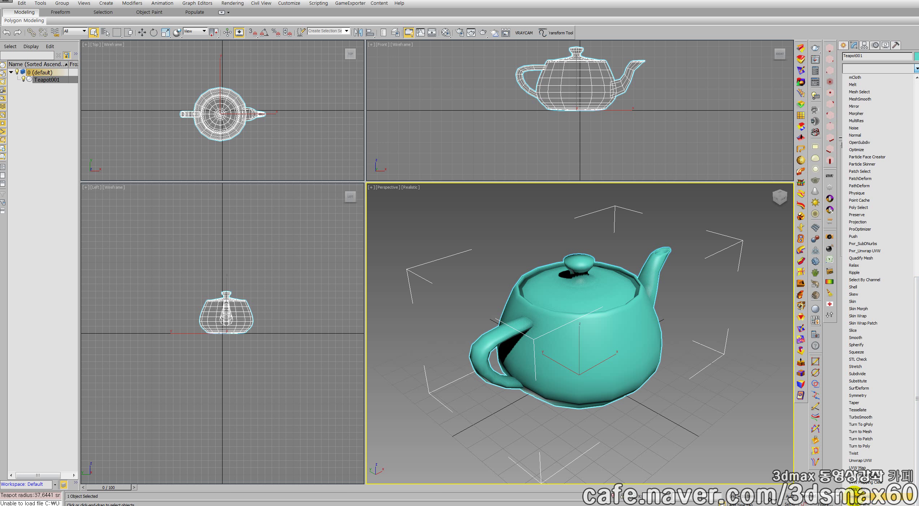
click(690, 386)
middle_drag(634, 328, 619, 328)
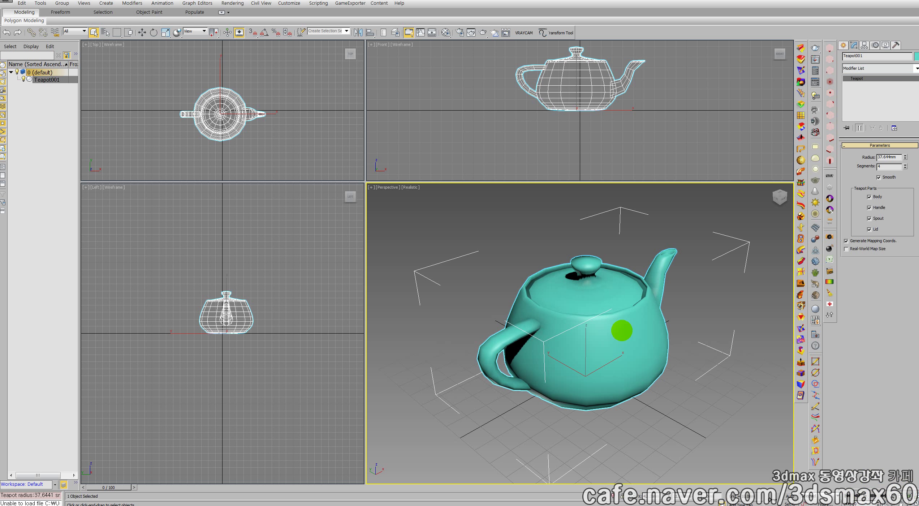
Activate the Move tool and show the mcg modifier set buttons above the teapot's modifier stack
right_click(622, 330)
click(626, 341)
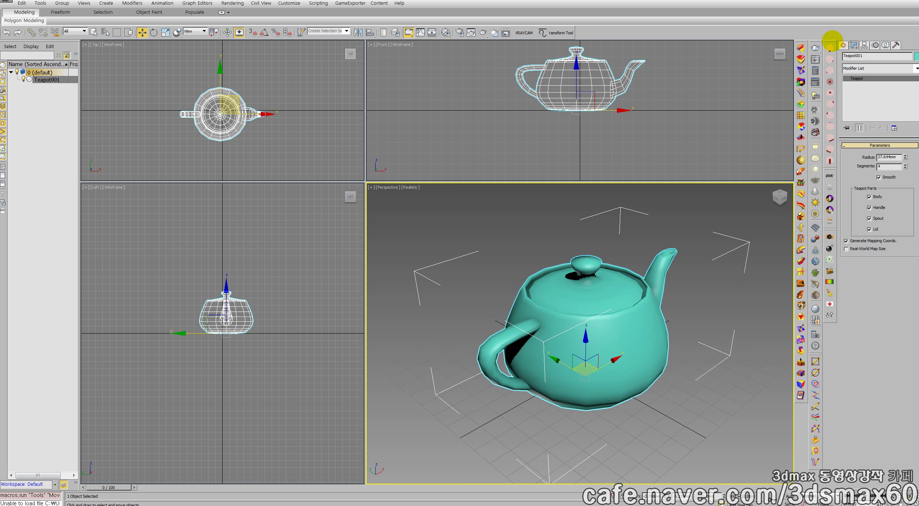
click(917, 68)
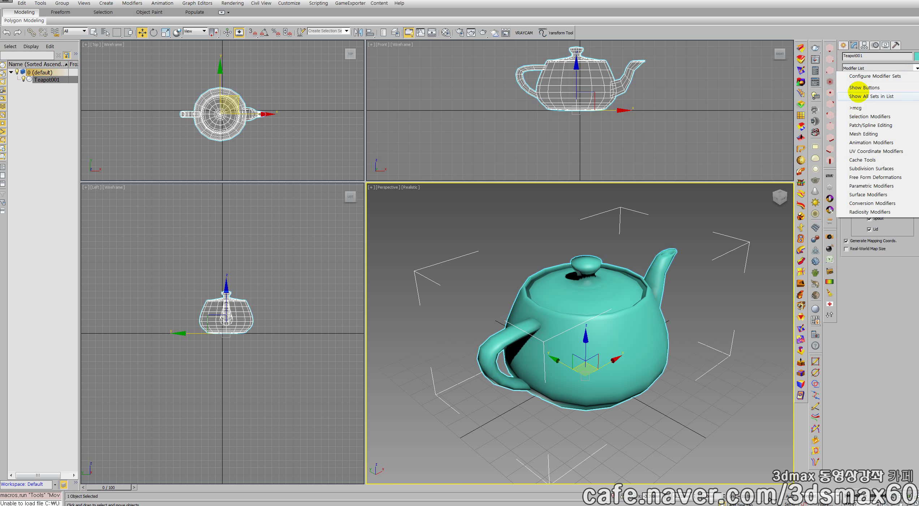
click(856, 88)
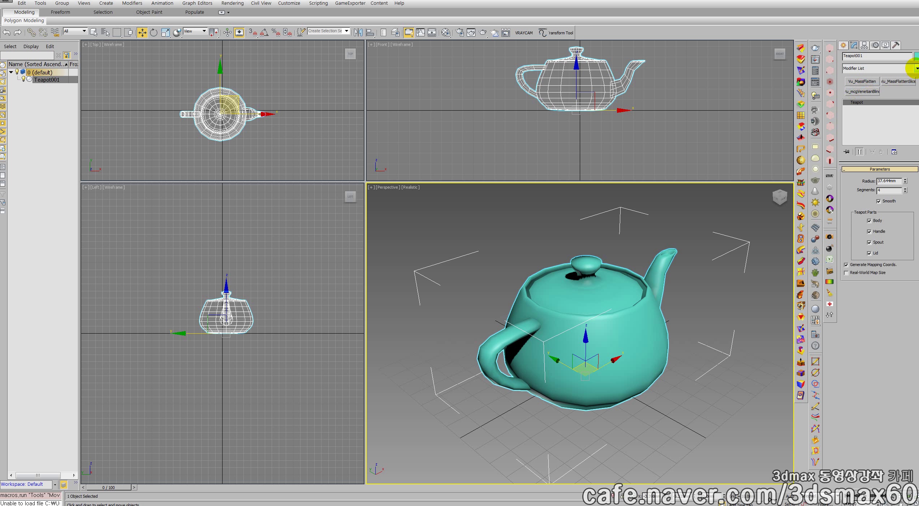
Open the Configure Modifier Sets dialog and examine the modifiers listed under Max Creation Graph and MCG Clone Tools
click(916, 68)
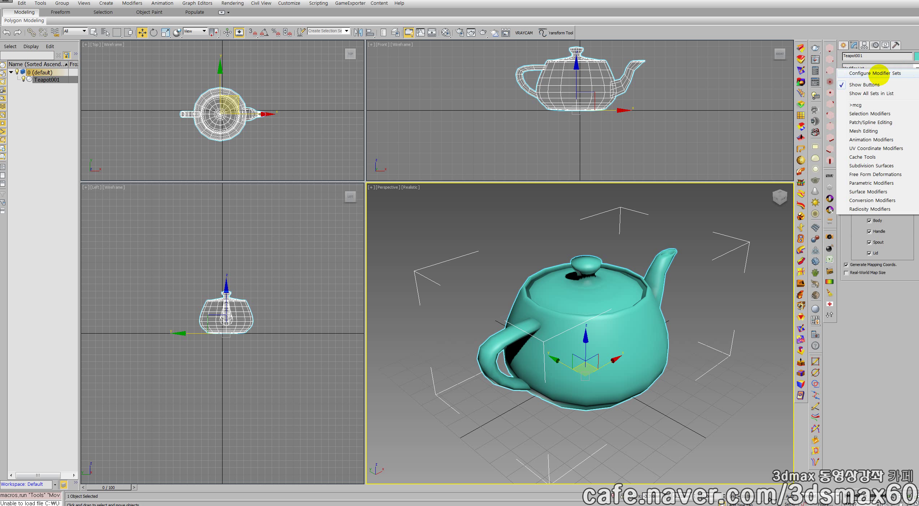
click(875, 73)
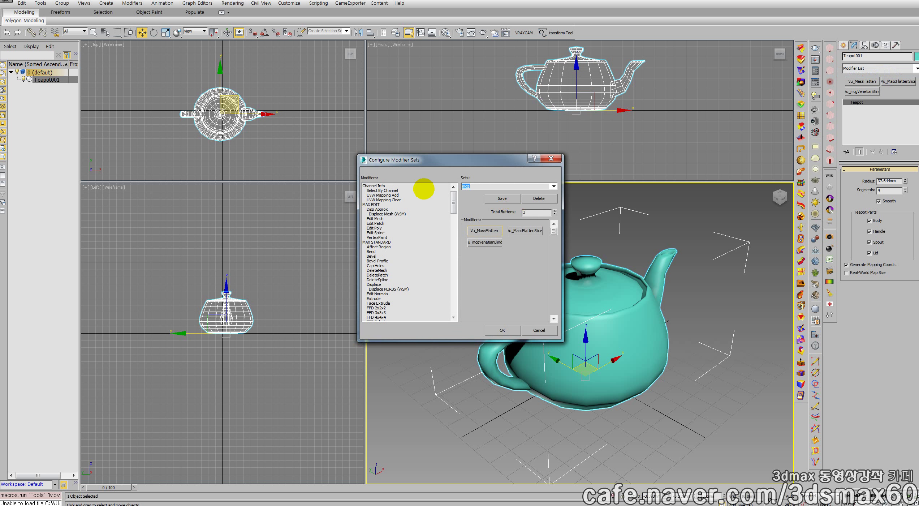
click(472, 187)
double_click(477, 186)
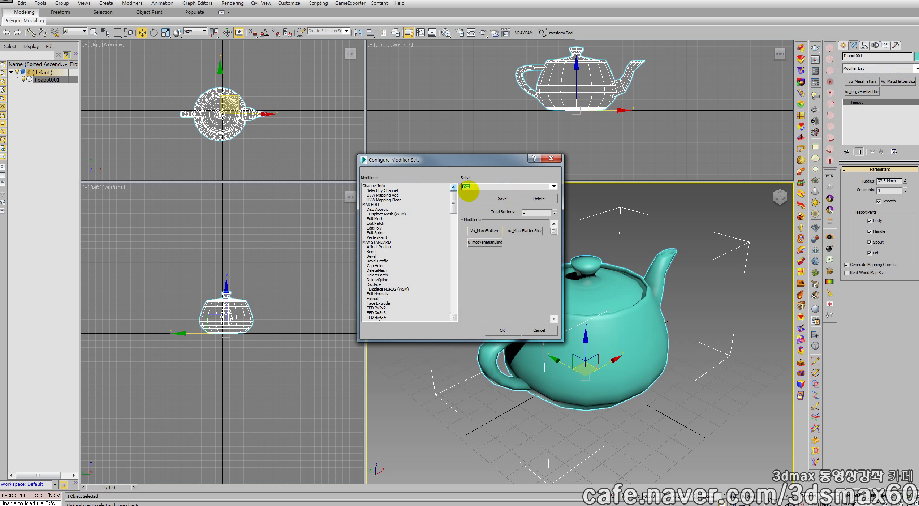
drag(454, 212, 462, 309)
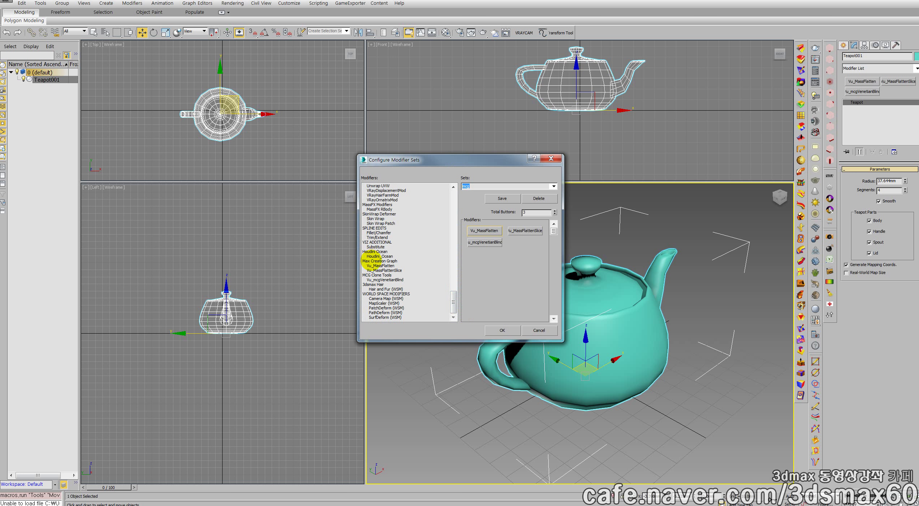
click(369, 261)
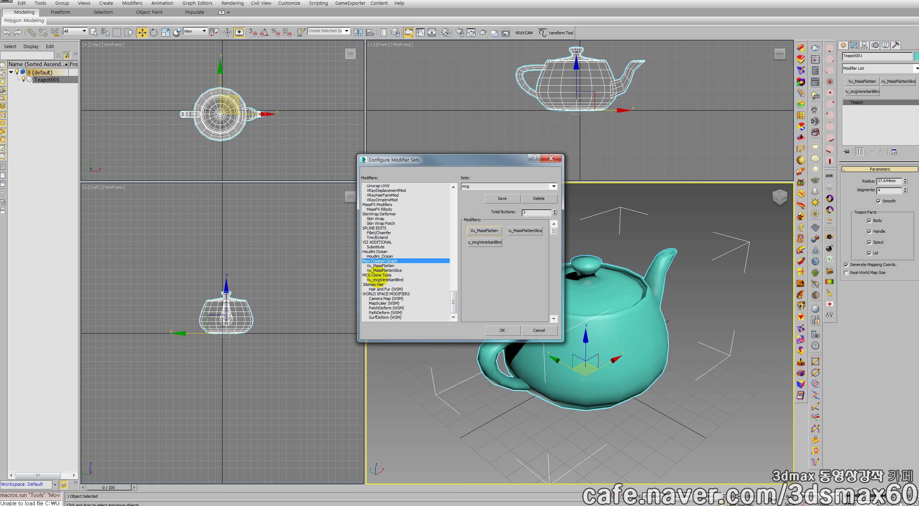
click(367, 275)
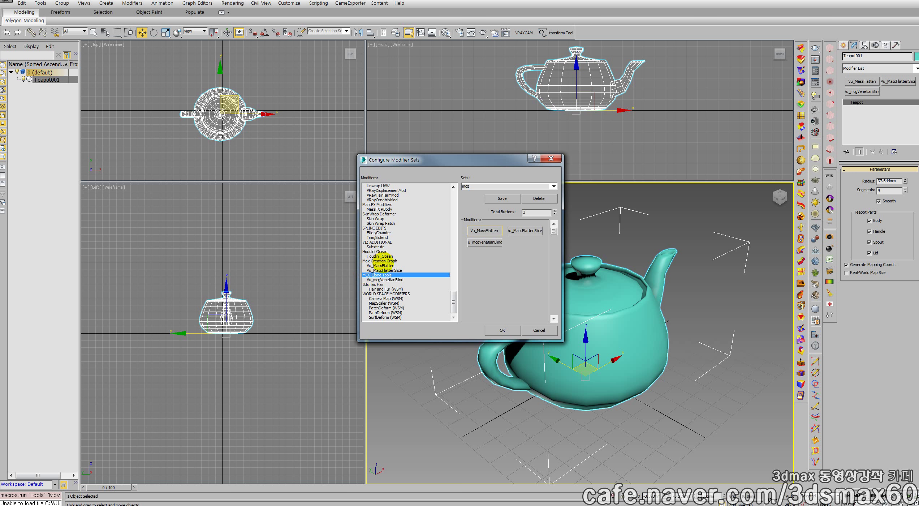
click(384, 280)
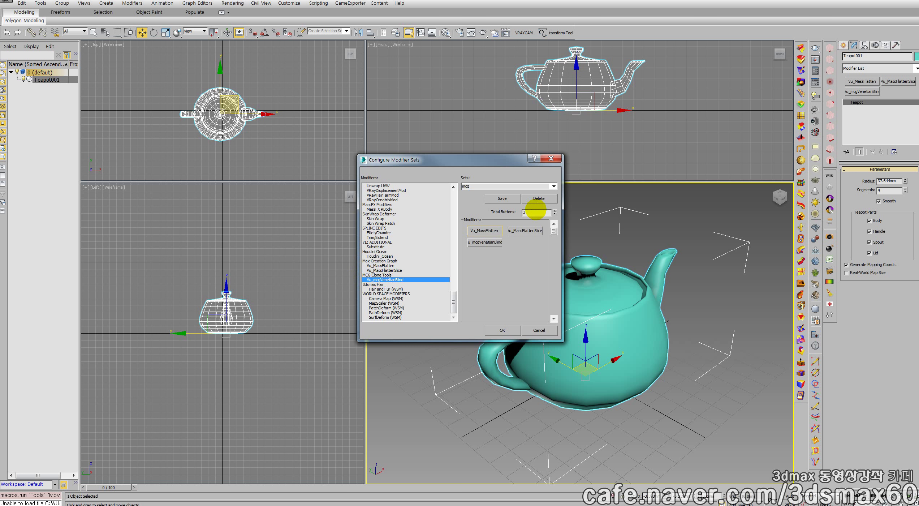
Choose the existing mcg set in the Configure Modifier Sets dialog and delete it
double_click(536, 212)
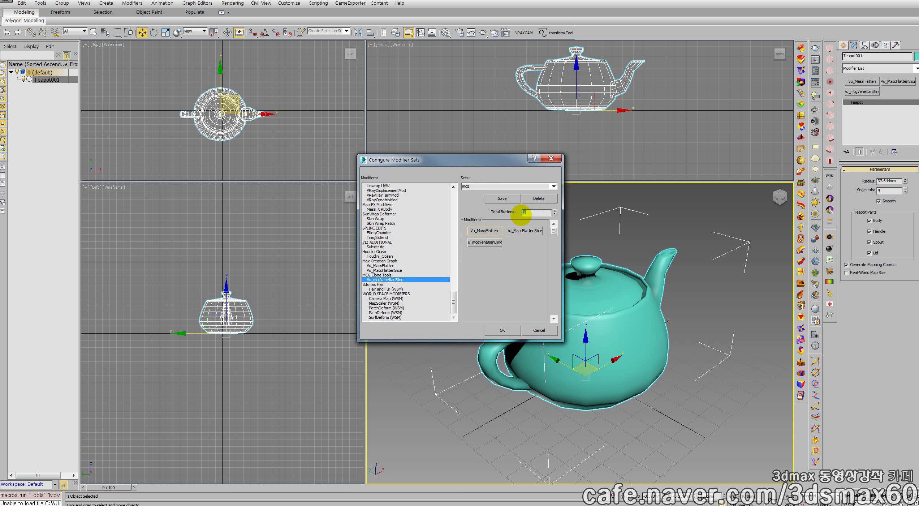
click(490, 185)
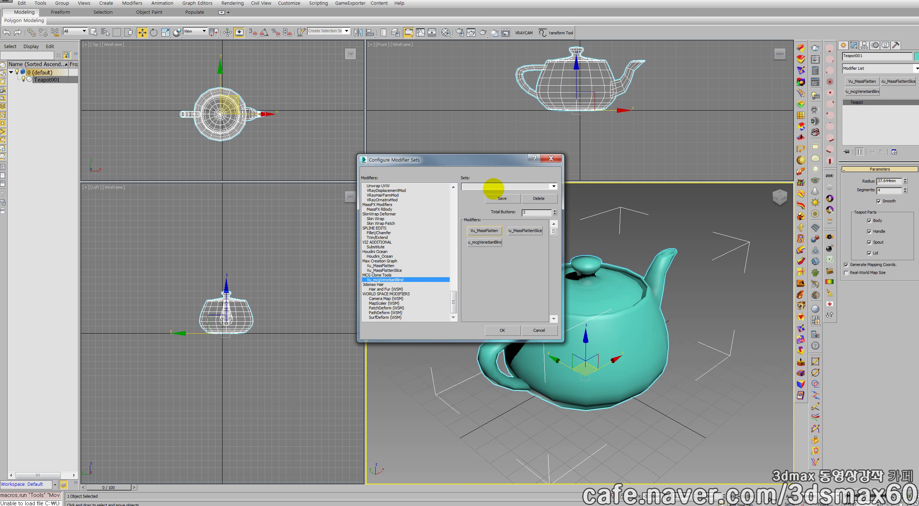
text(mc)
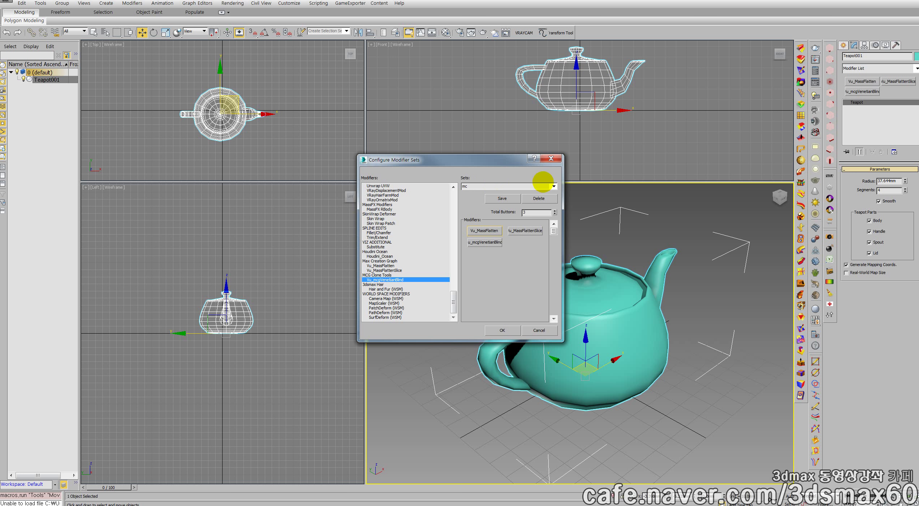
click(553, 186)
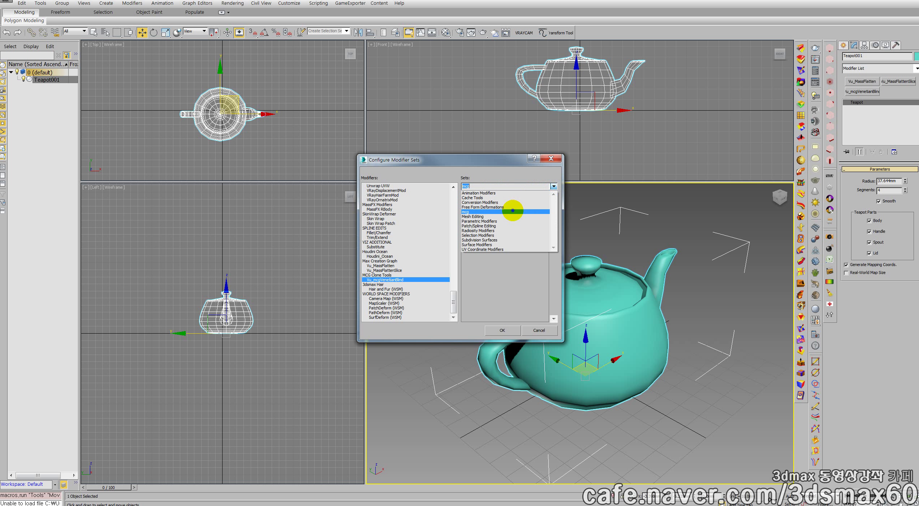
click(515, 206)
click(536, 199)
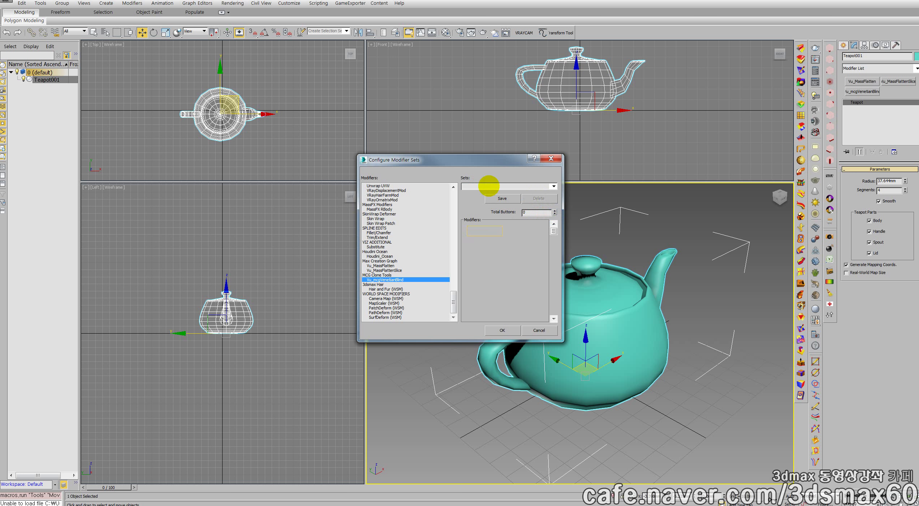
Save a three-button modifier set named mcg with Vu_MassFlatten, Vu_MassFlattenSlice and Vu_mcgVenetianBlind, and make it the active set
click(488, 186)
text(mcg)
click(555, 210)
click(555, 210)
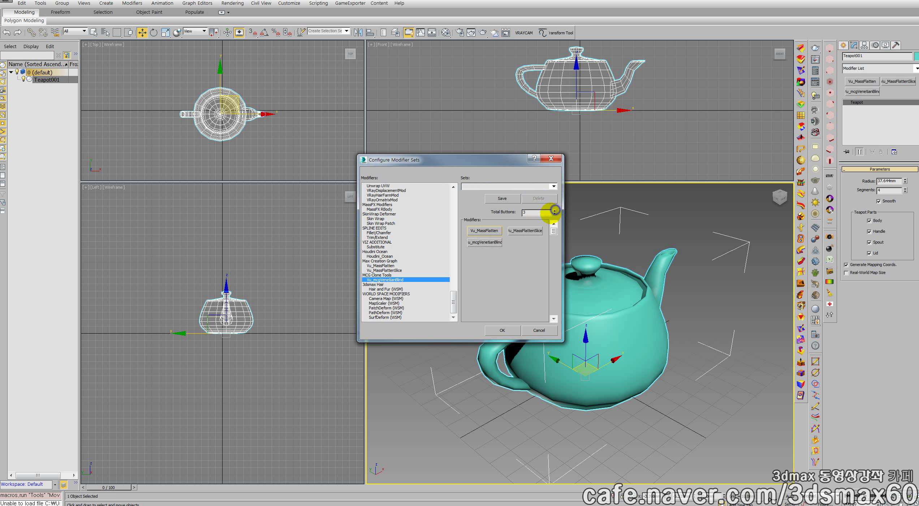
click(383, 266)
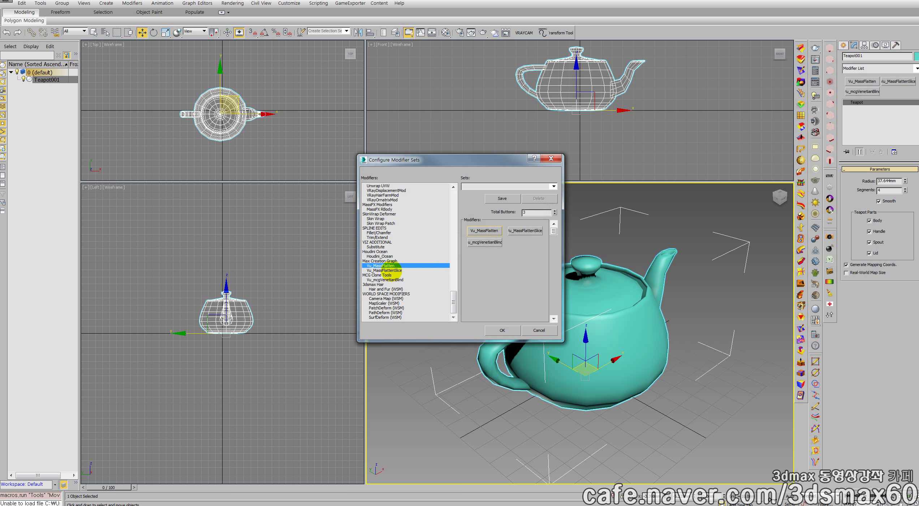
click(386, 271)
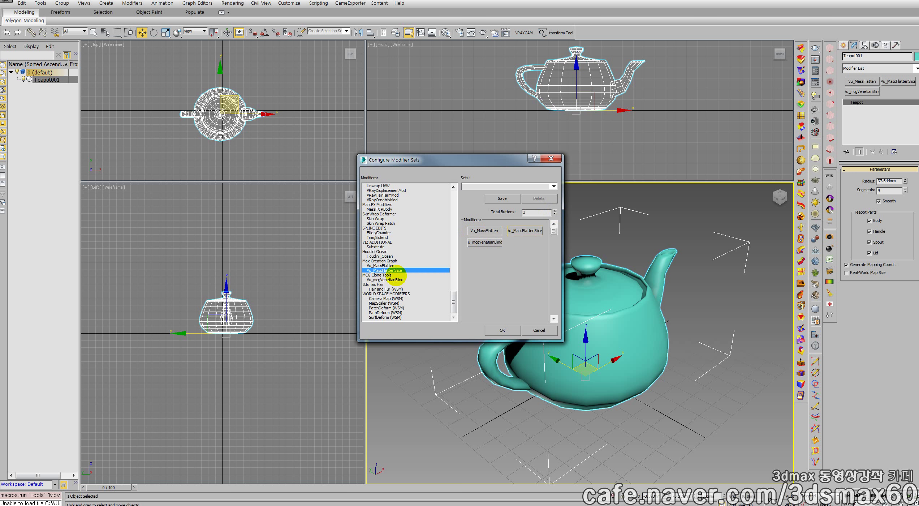
click(380, 279)
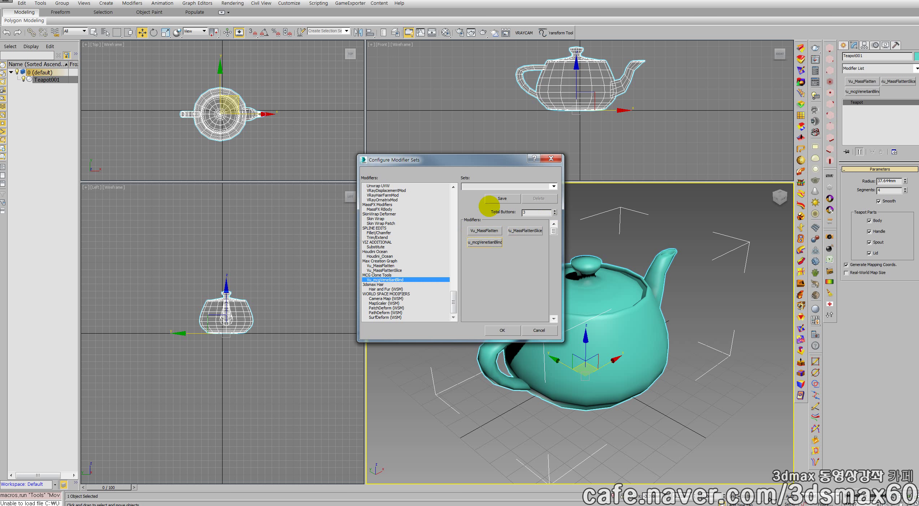
text(mcg)
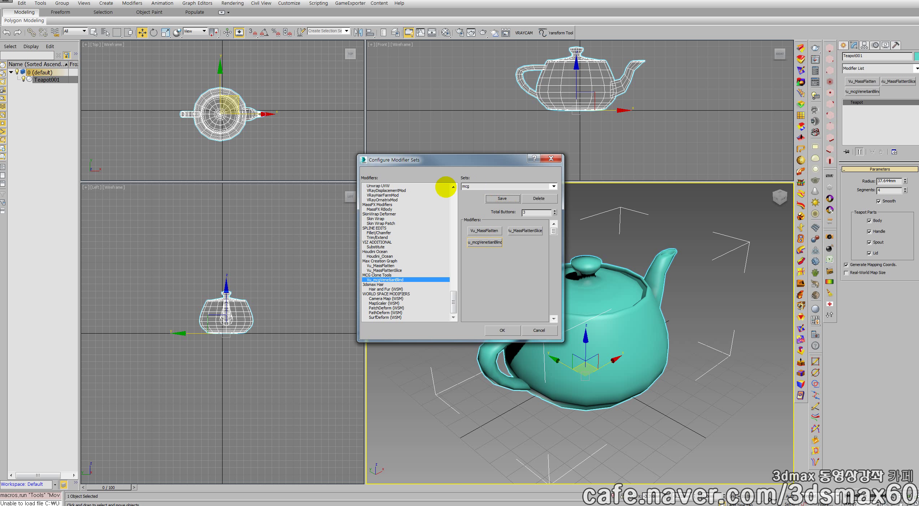
click(552, 158)
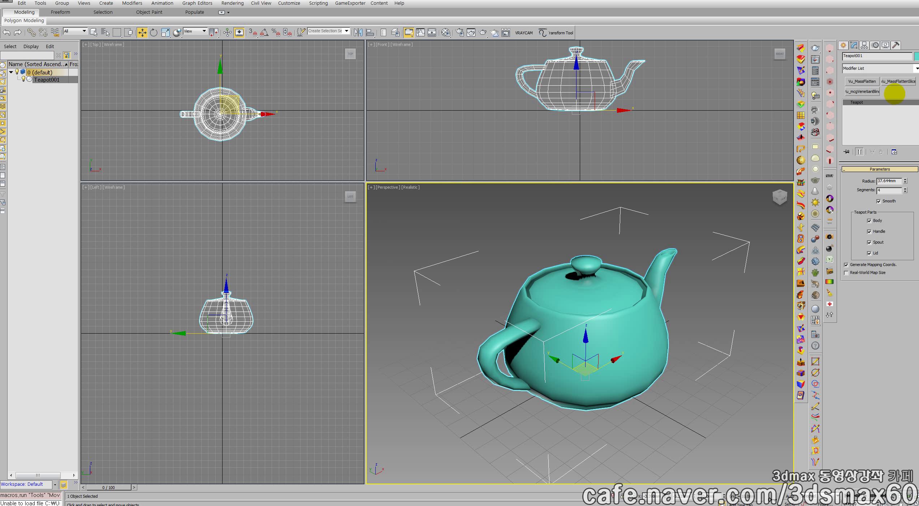
right_click(914, 68)
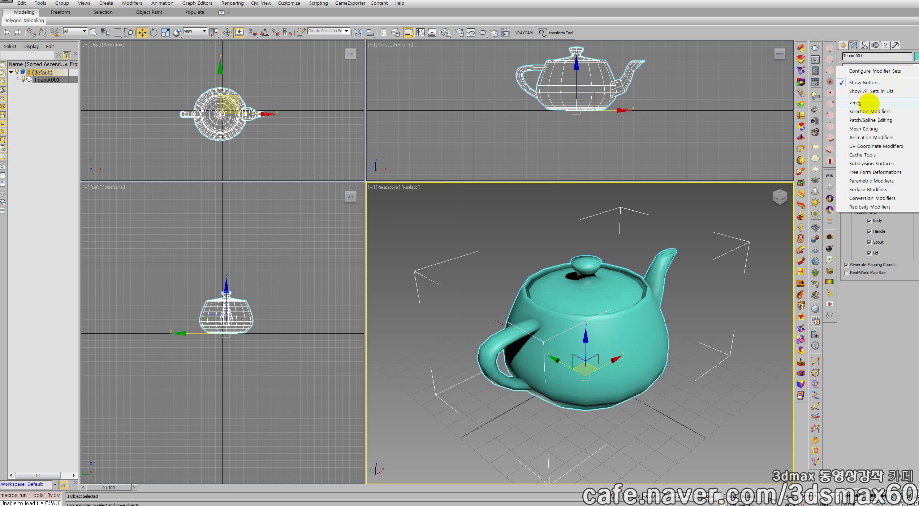
click(861, 103)
Reset the teapot scene to an empty one
middle_drag(568, 299, 576, 302)
key(ctrl+r)
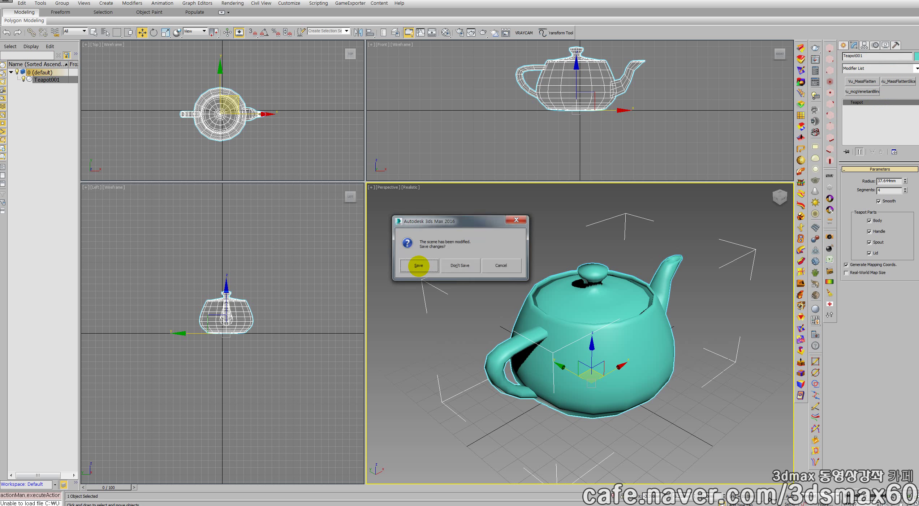
click(433, 267)
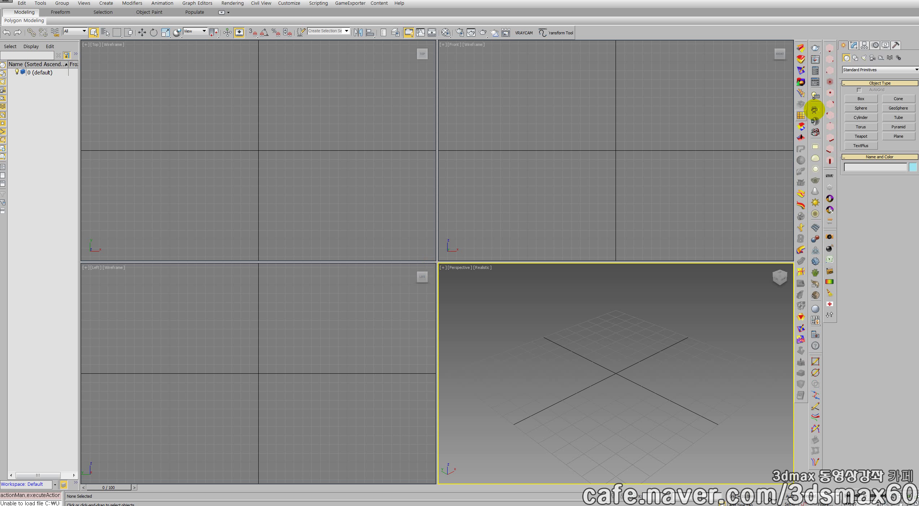
Create a sphere of about 44.9 mm radius in the Top viewport and beside it a box about 69.3 × 57.5 × 104.8 mm
click(861, 107)
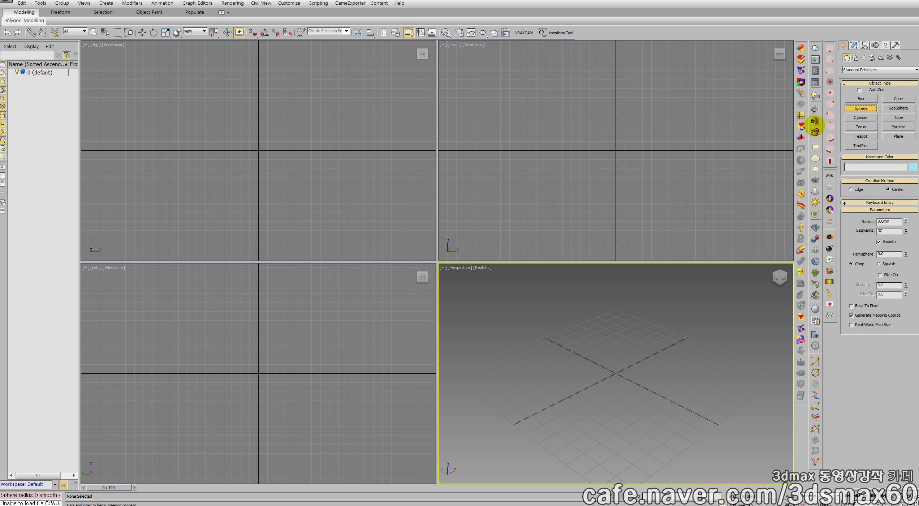
drag(184, 136, 206, 169)
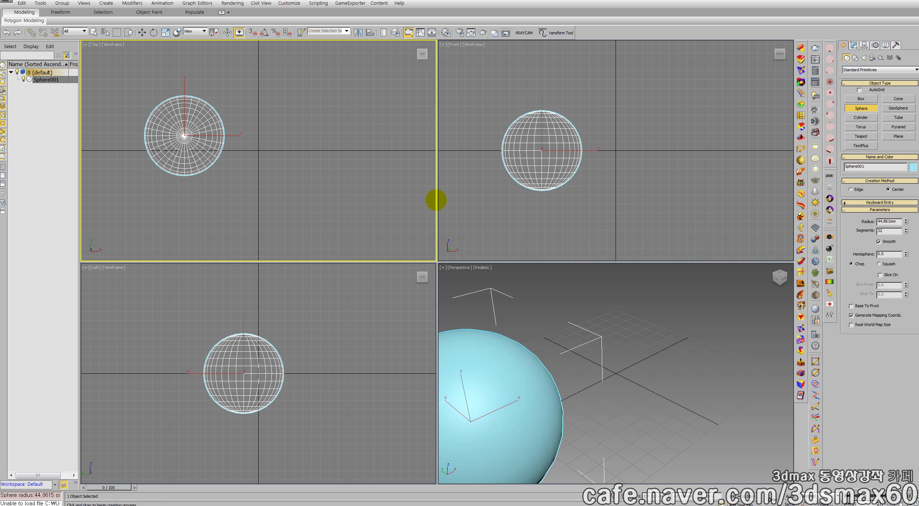
click(861, 99)
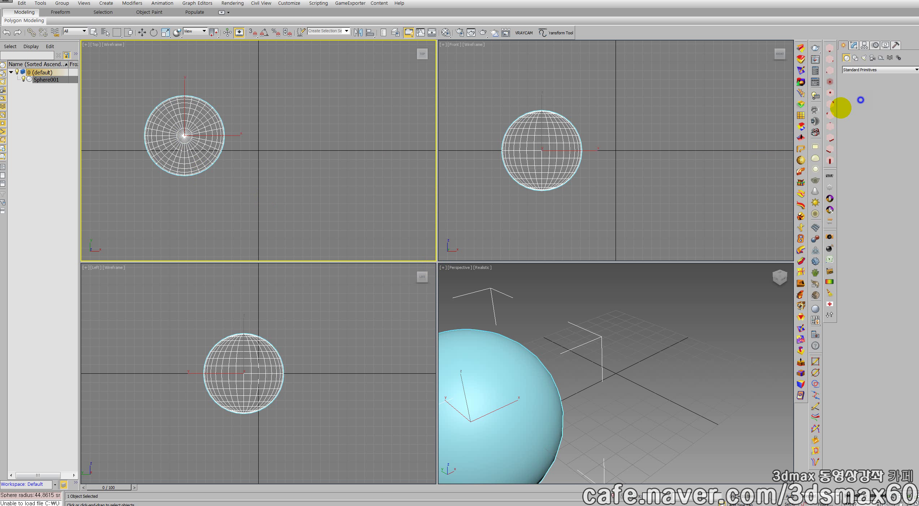
drag(297, 142, 349, 204)
click(323, 112)
scroll(681, 347, down, 5)
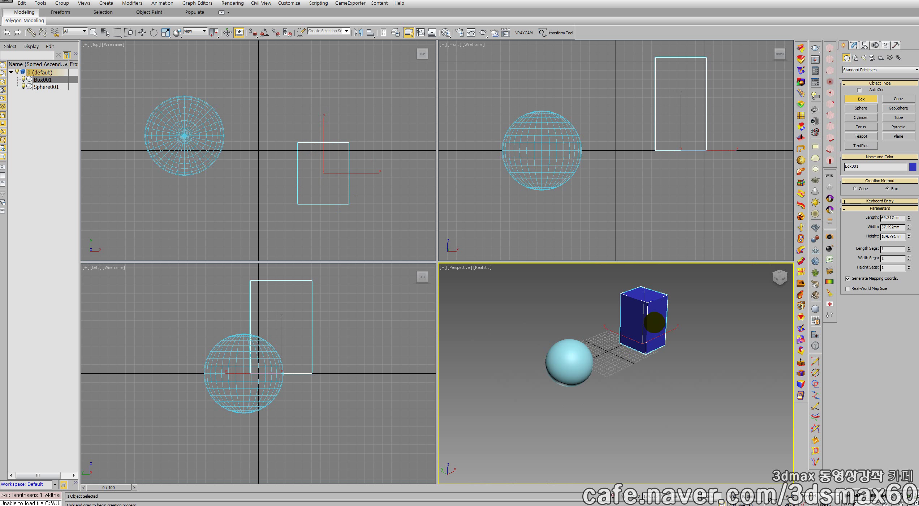
Move the box about 76.3 mm down along the Z axis so that it passes through the Perspective grid
right_click(654, 322)
right_click(654, 310)
click(654, 313)
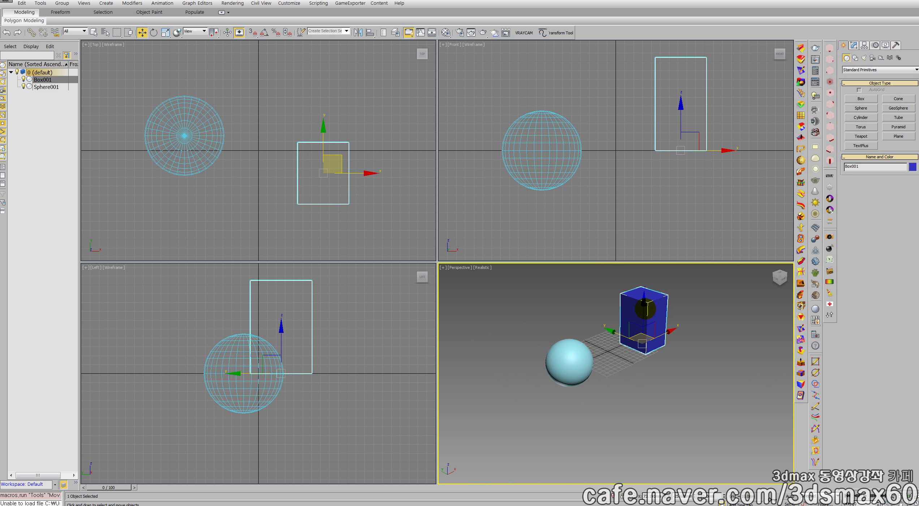
drag(645, 309, 640, 354)
scroll(627, 353, up, 3)
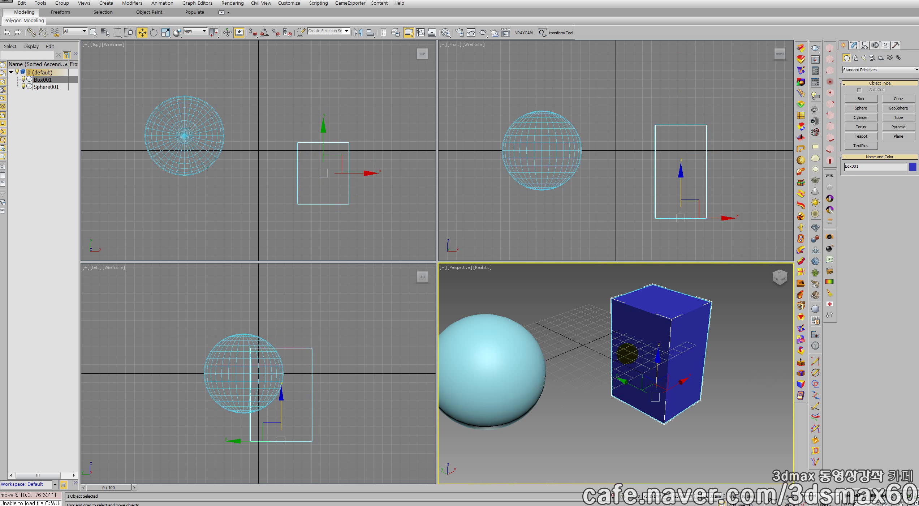
middle_drag(627, 354, 656, 352)
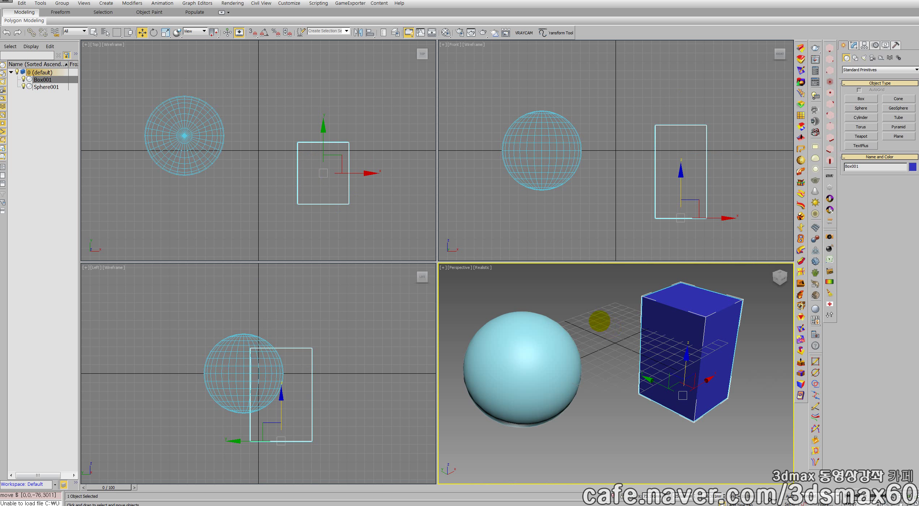
Undo the box's last downward move
key(ctrl+z)
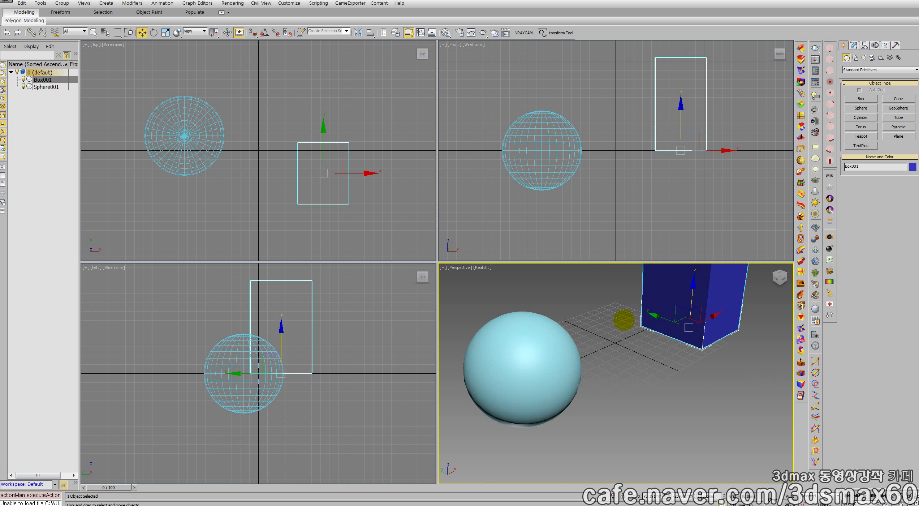
scroll(622, 318, down, 5)
scroll(627, 340, up, 3)
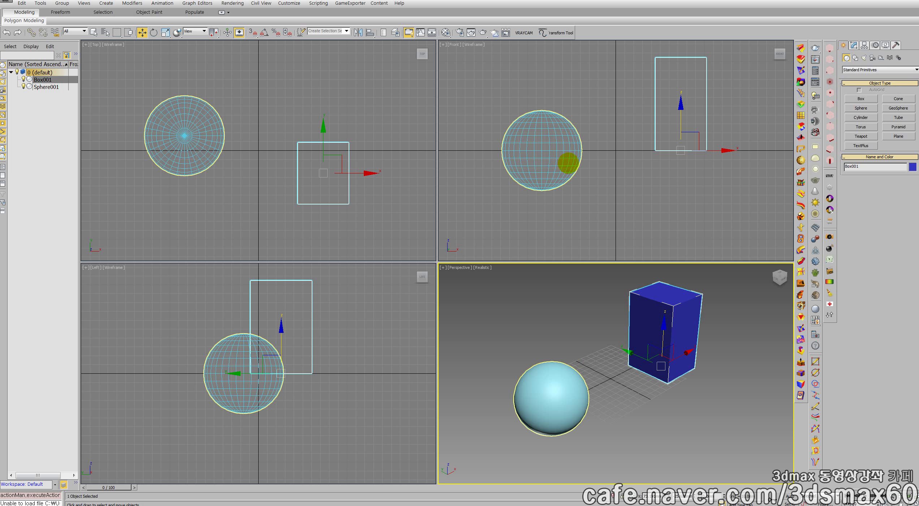
drag(593, 197, 495, 91)
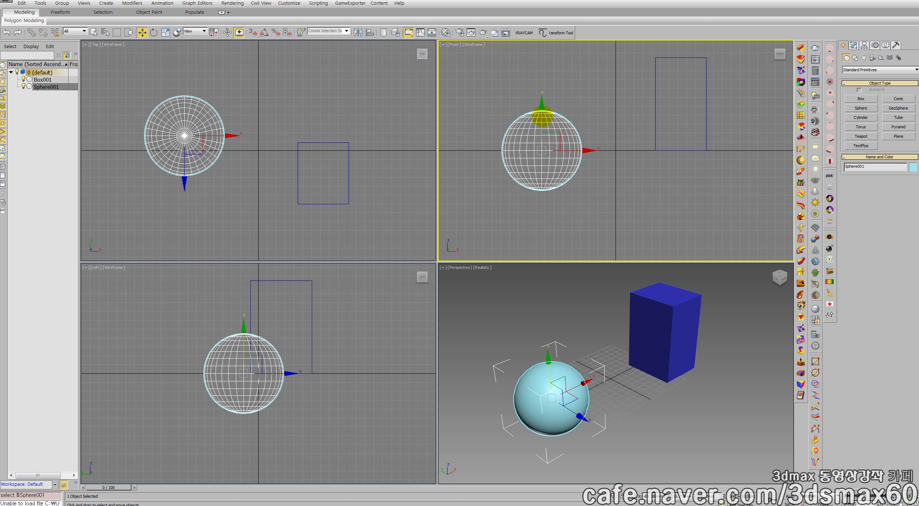
drag(540, 112, 538, 66)
key(ctrl+z)
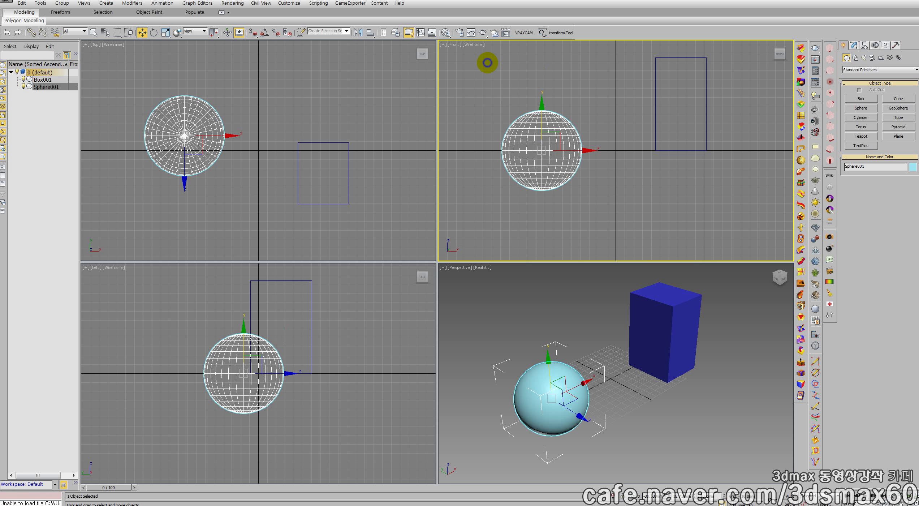
click(491, 72)
key(ctrl+a)
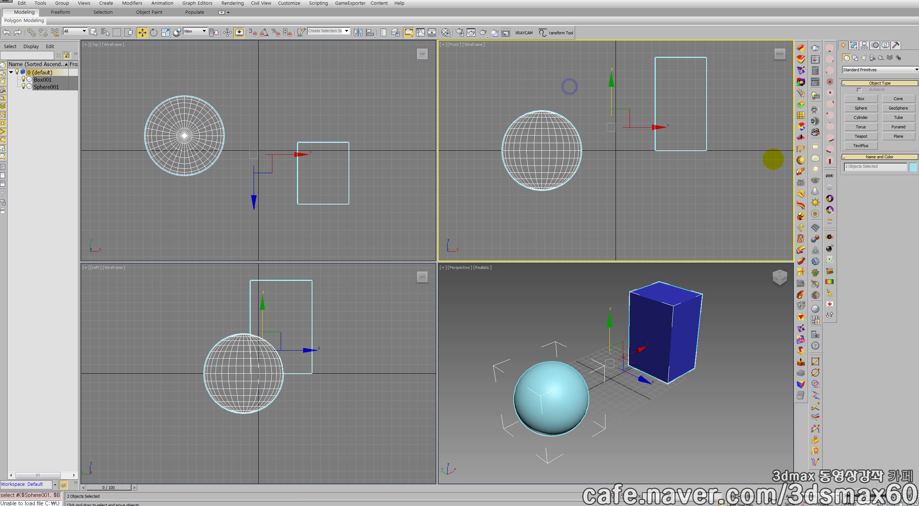
click(722, 349)
Select the sphere and box together, add a Slice modifier and set its slice type to Remove Top
drag(699, 434, 505, 302)
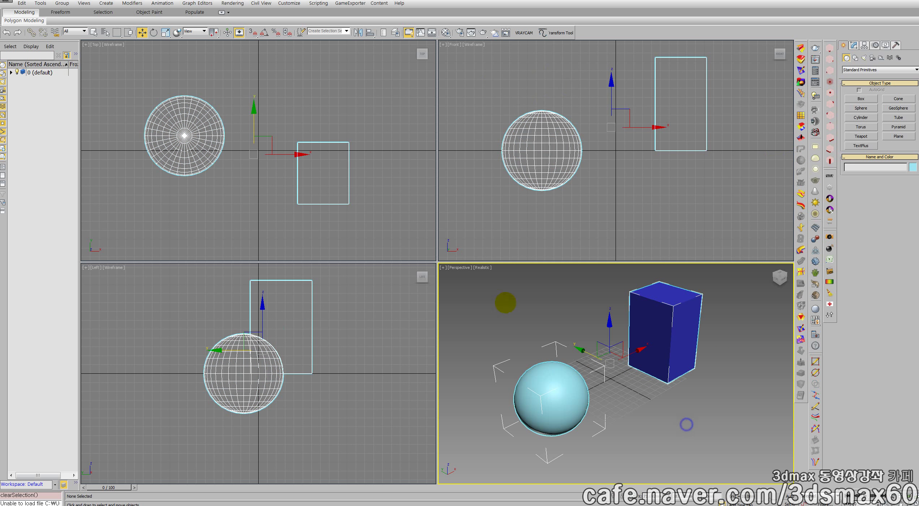
click(855, 46)
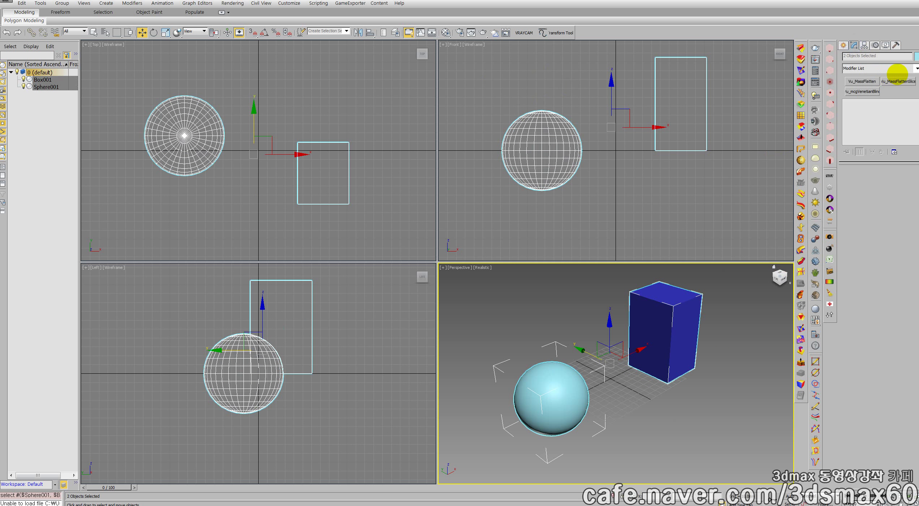
click(917, 68)
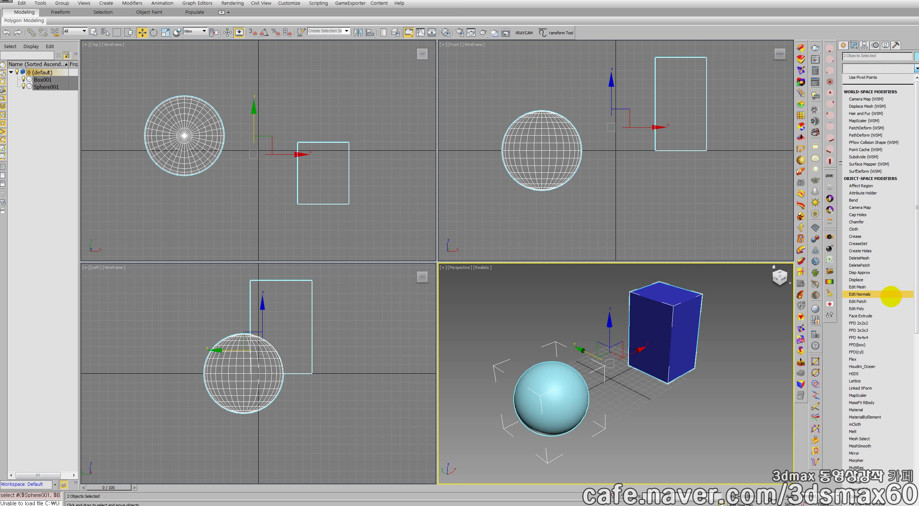
scroll(891, 297, down, 17)
click(891, 302)
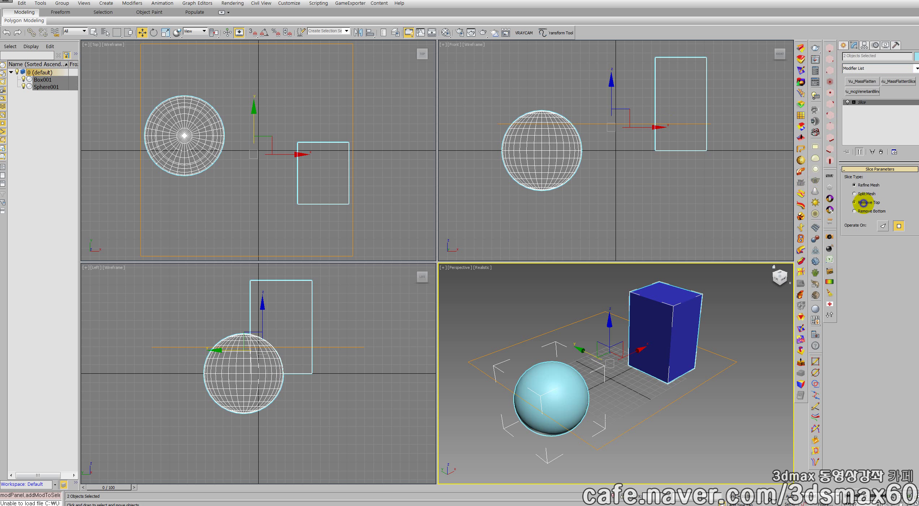
click(863, 203)
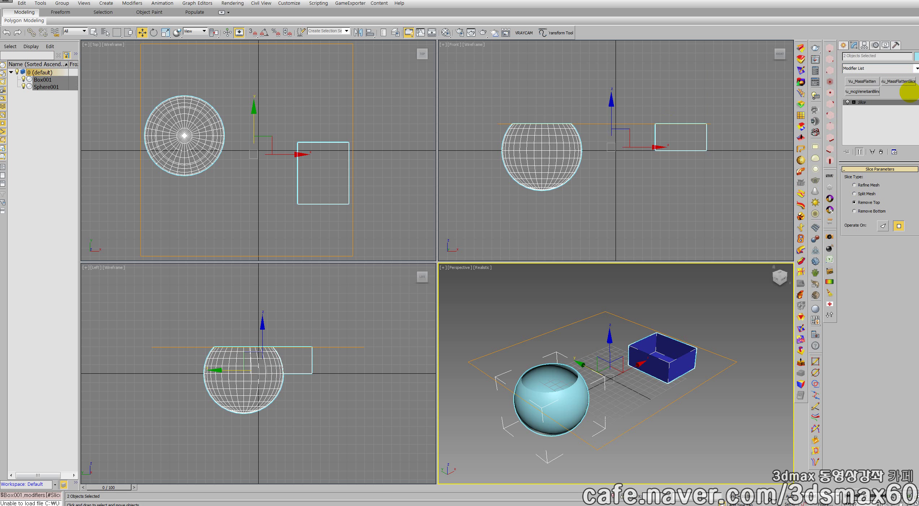
Close the cut openings of both objects with a Cap Holes modifier and activate the Slice Plane of the Slice modifier beneath it
click(912, 68)
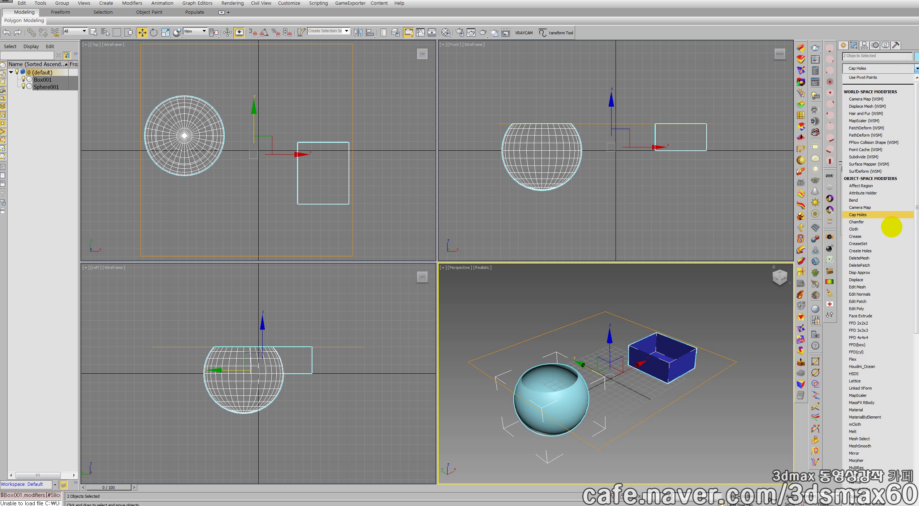
click(891, 214)
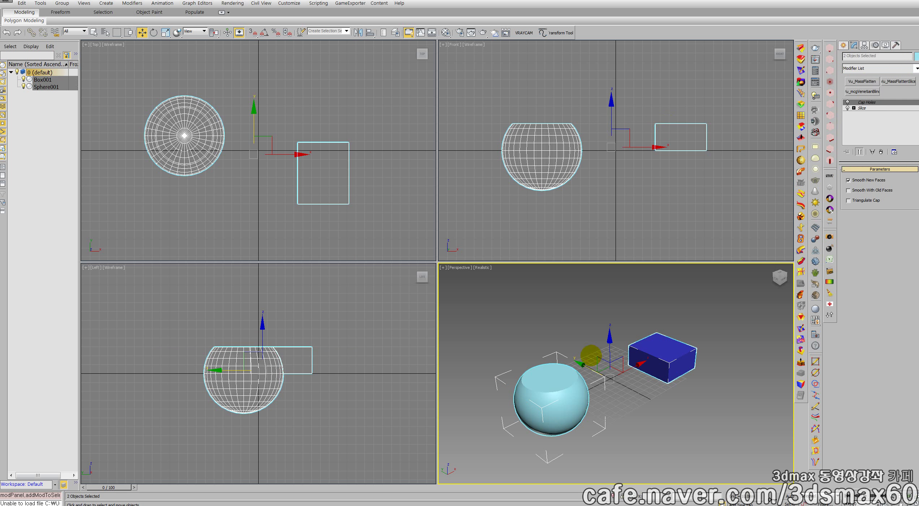
click(854, 107)
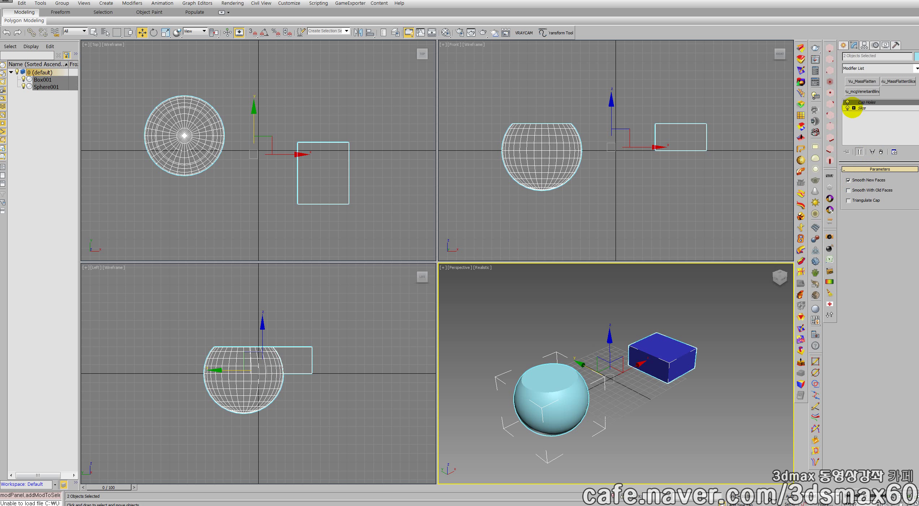
click(871, 114)
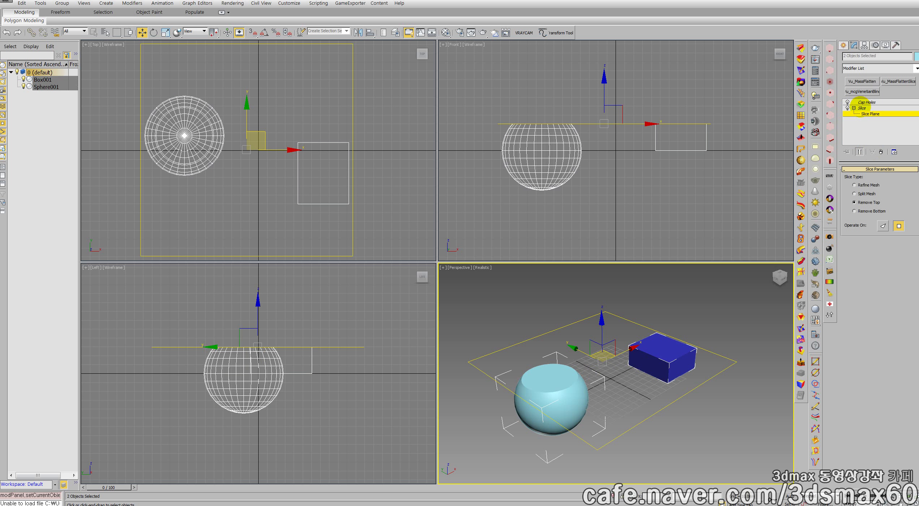
drag(602, 324, 583, 336)
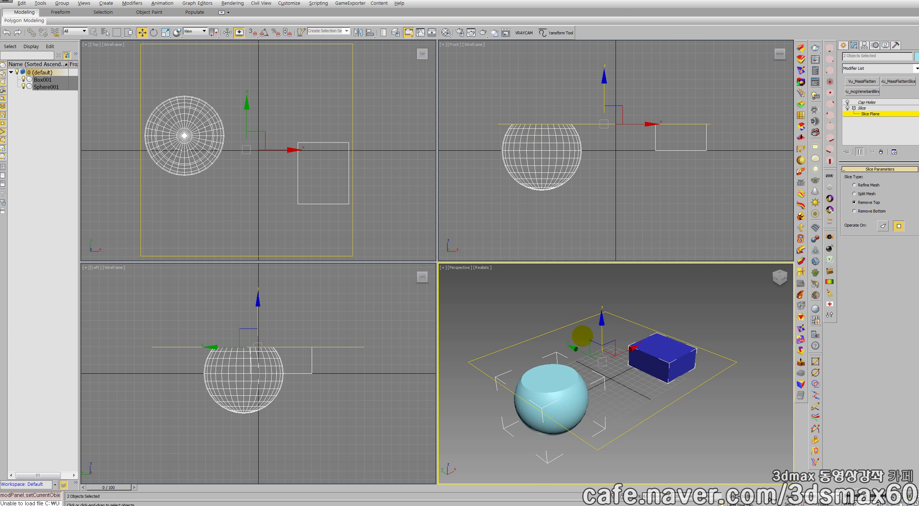
Maximize the Perspective viewport and delete the Slice and Cap Holes modifiers from both objects
key(alt+w)
middle_drag(371, 232, 480, 223)
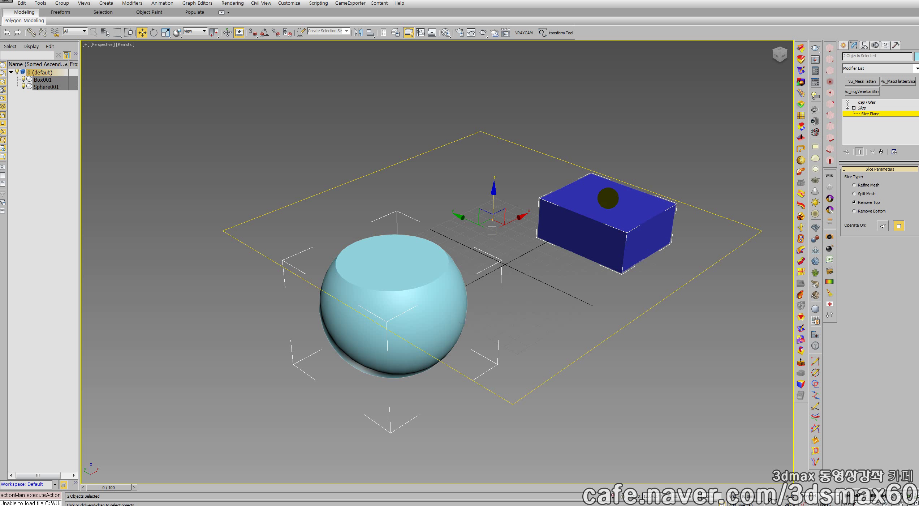
mouse_move(612, 202)
middle_down()
mouse_move(585, 211)
mouse_move(623, 202)
middle_up()
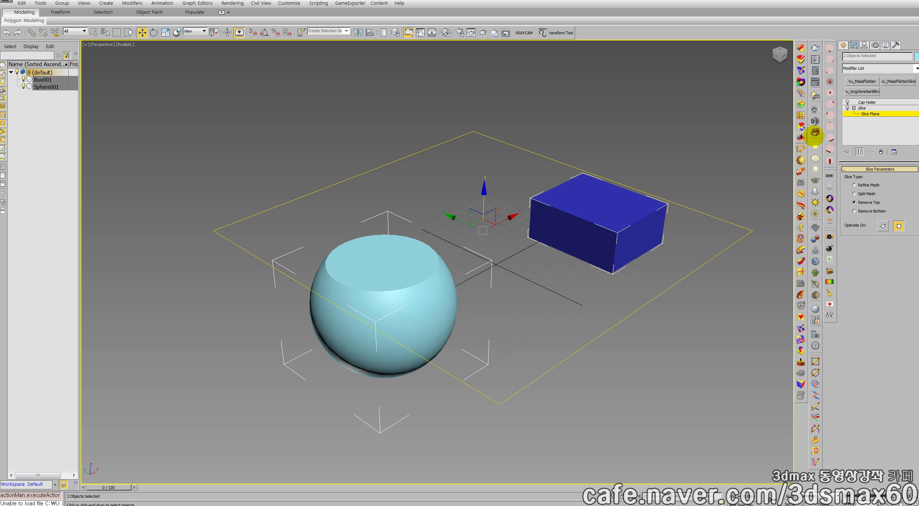
click(865, 102)
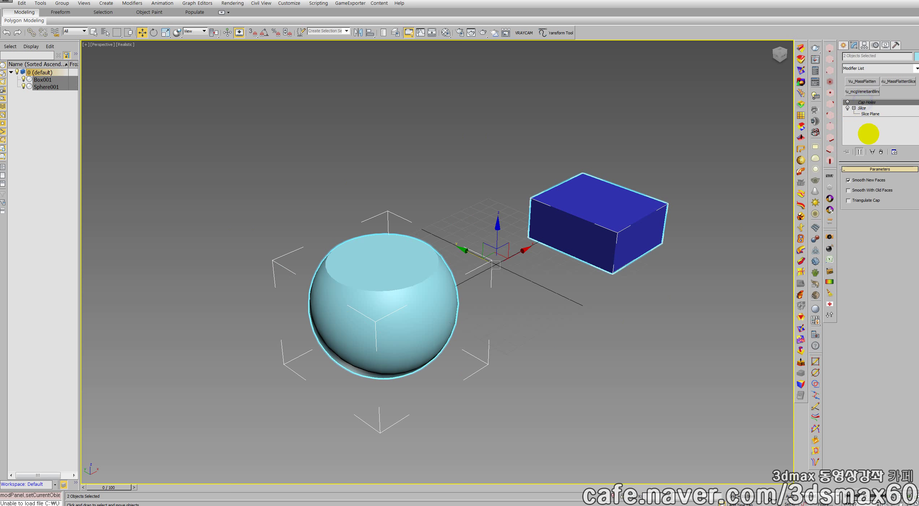
click(864, 107)
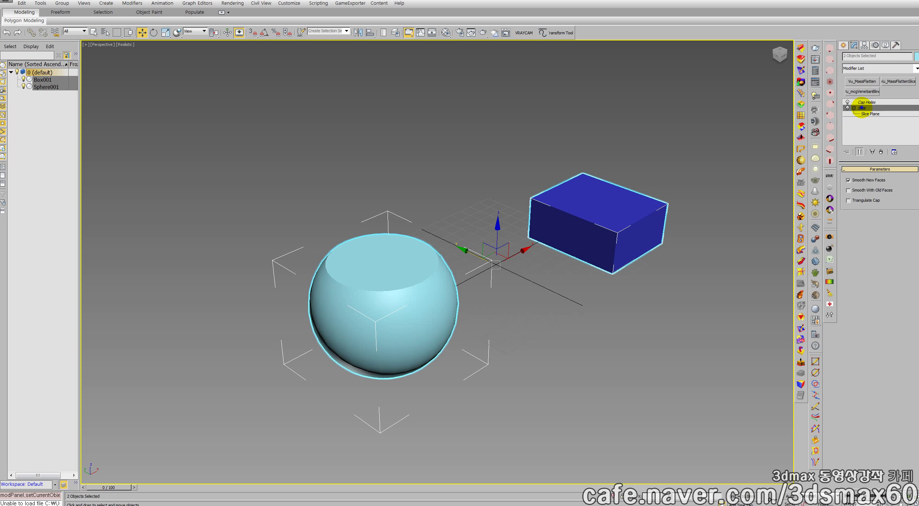
click(881, 151)
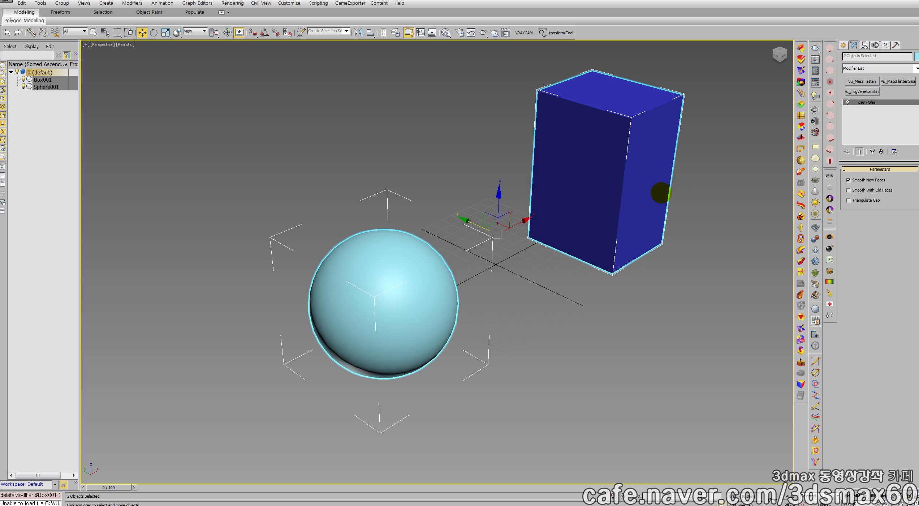
key(Delete)
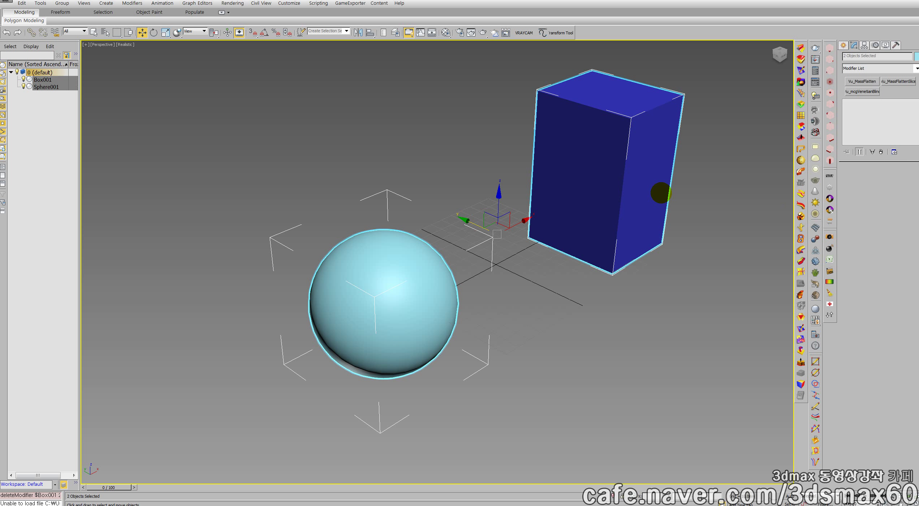
Convert the selected sphere and box to Editable Poly, and delete the box's top polygon
middle_drag(630, 98, 620, 126)
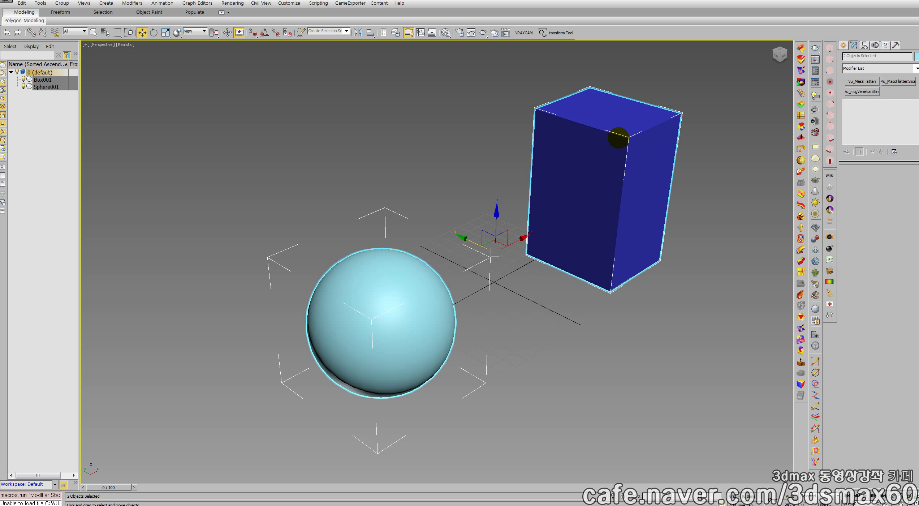
click(614, 123)
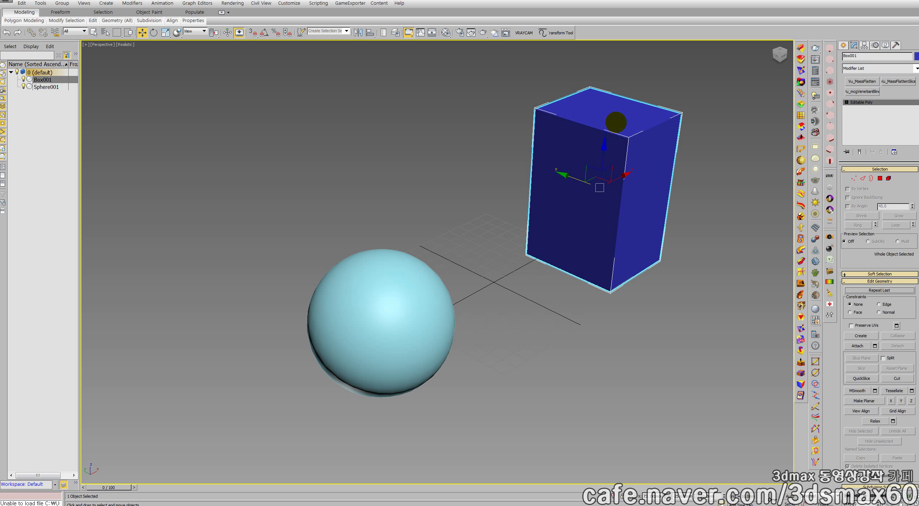
key(4)
click(614, 118)
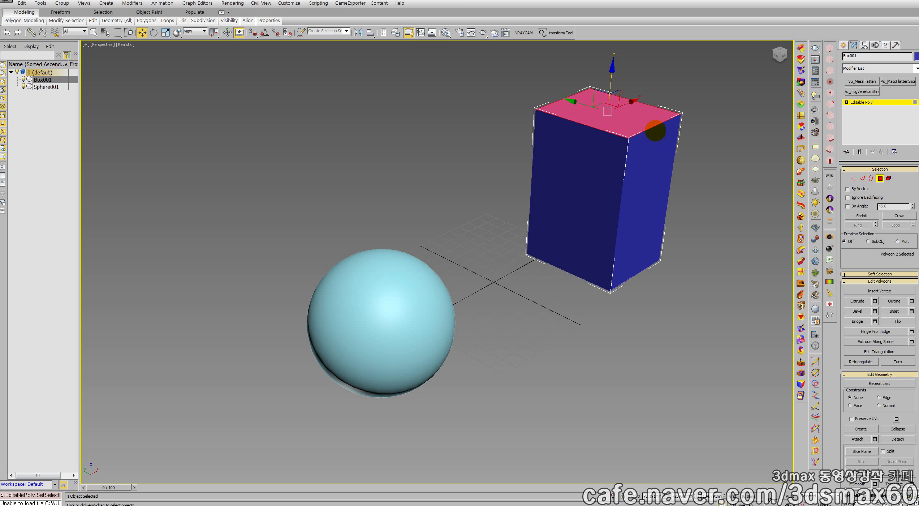
key(Delete)
middle_drag(653, 137, 573, 211)
scroll(566, 211, up, 4)
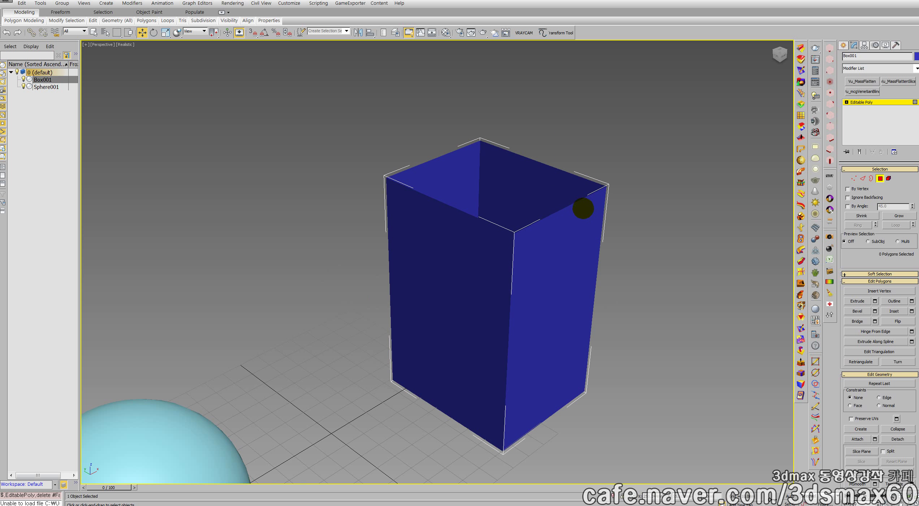
click(880, 178)
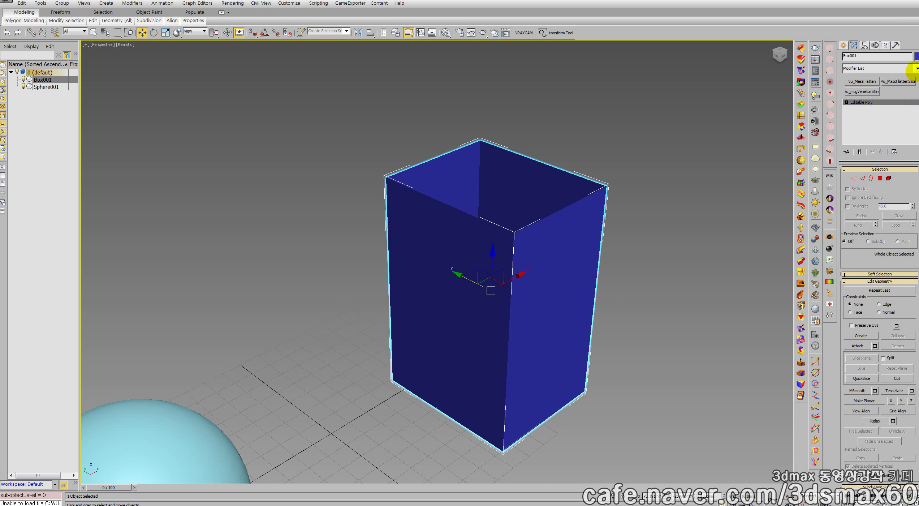
Give the open box wall thickness with a Shell modifier using an outer amount of 10 mm
click(916, 68)
text(sh)
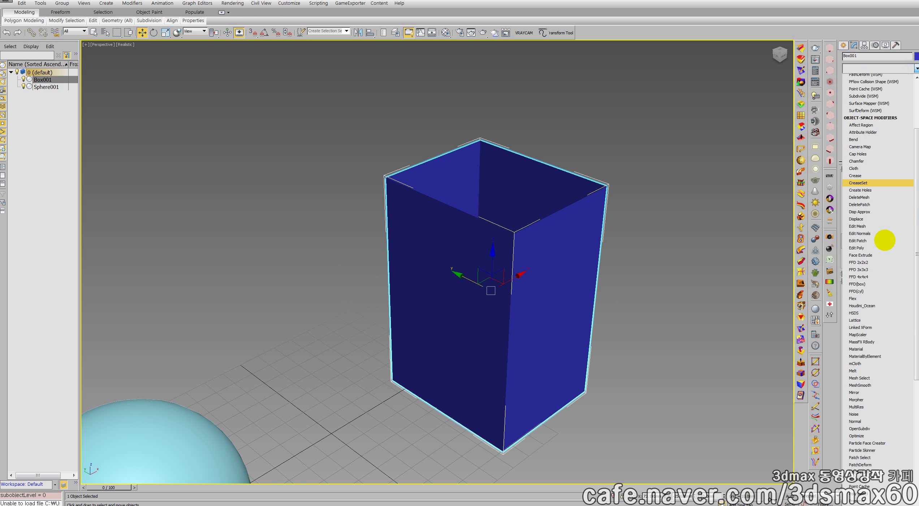
key(Return)
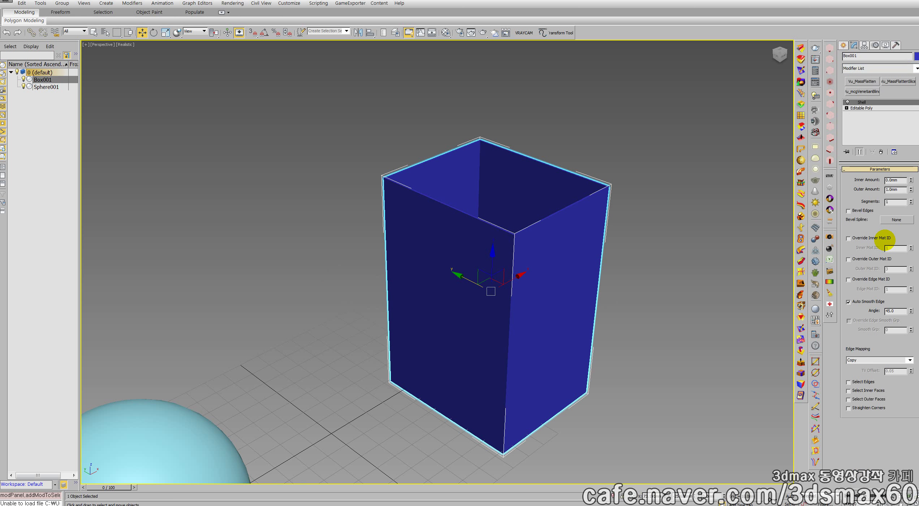
double_click(895, 189)
text(10)
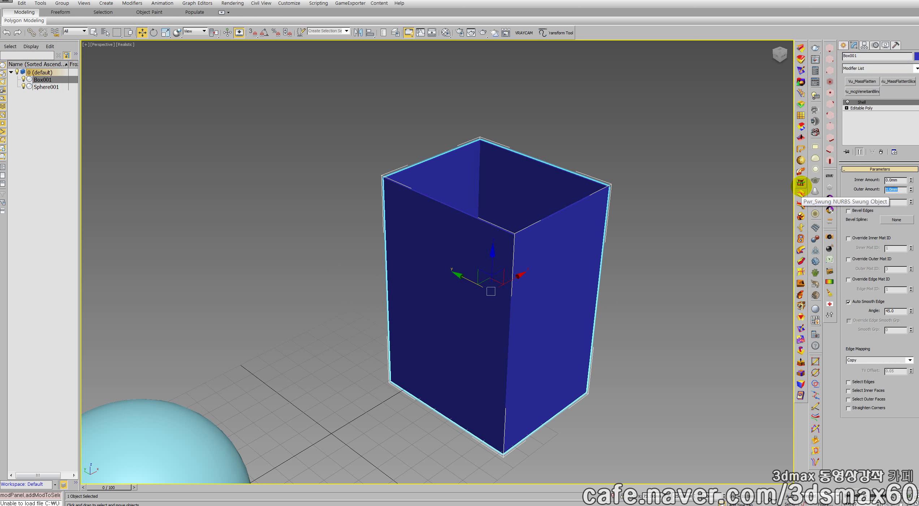
key(Return)
Add a Slice modifier on top of the box's Shell modifier
scroll(442, 216, up, 4)
scroll(441, 217, down, 5)
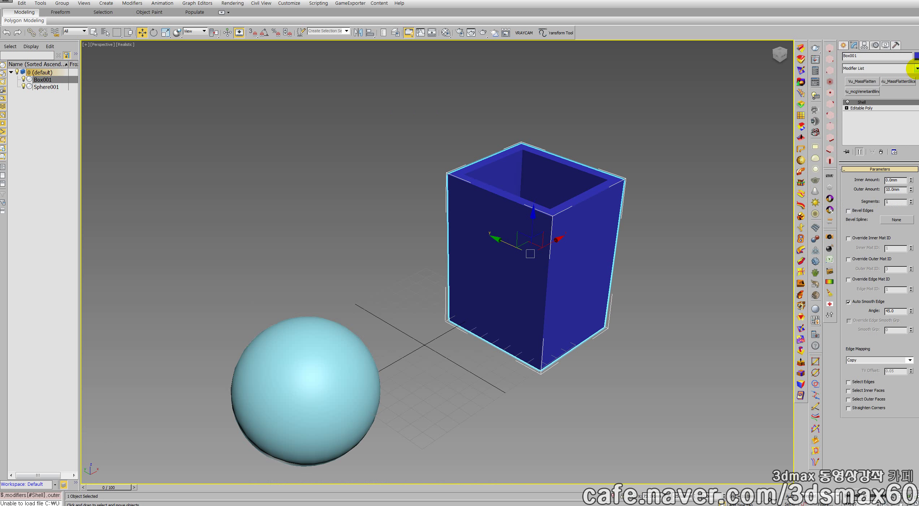
click(916, 67)
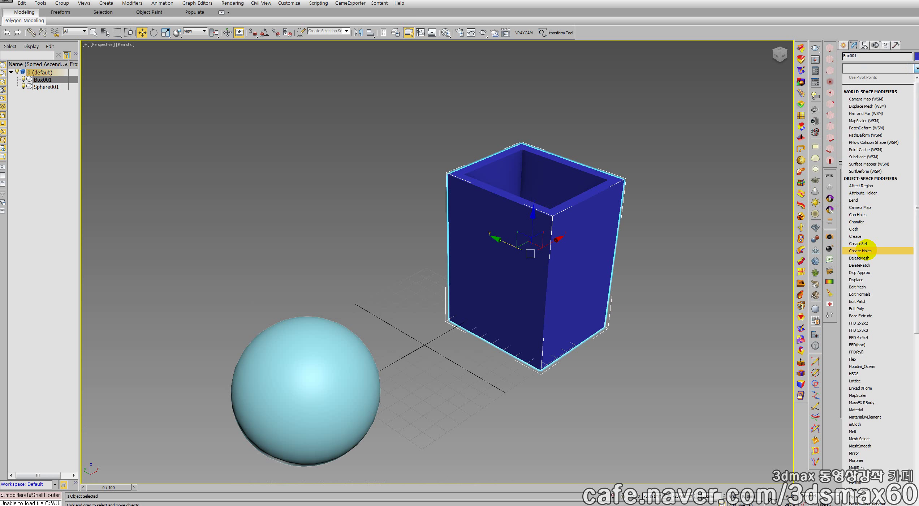
text(sl)
key(Return)
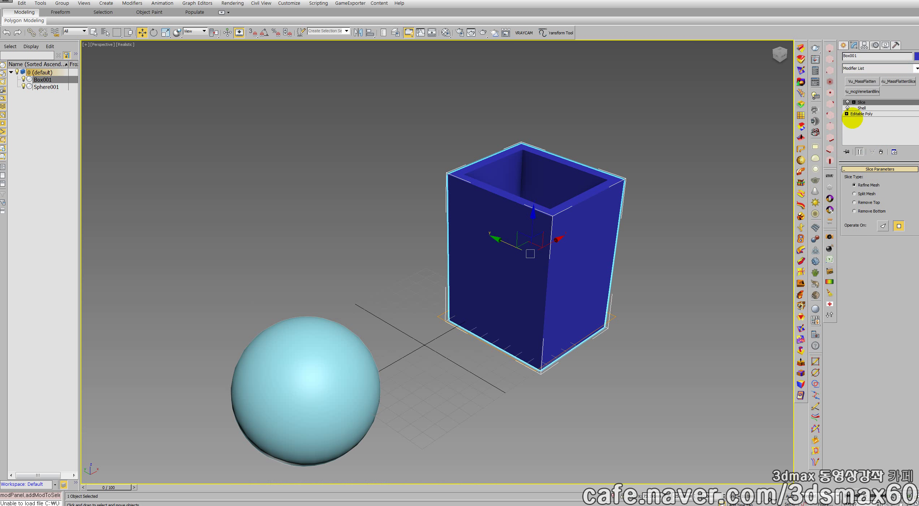
Raise the box's slice plane to about two thirds of its height and set the slice type to Remove Top
click(853, 102)
click(869, 108)
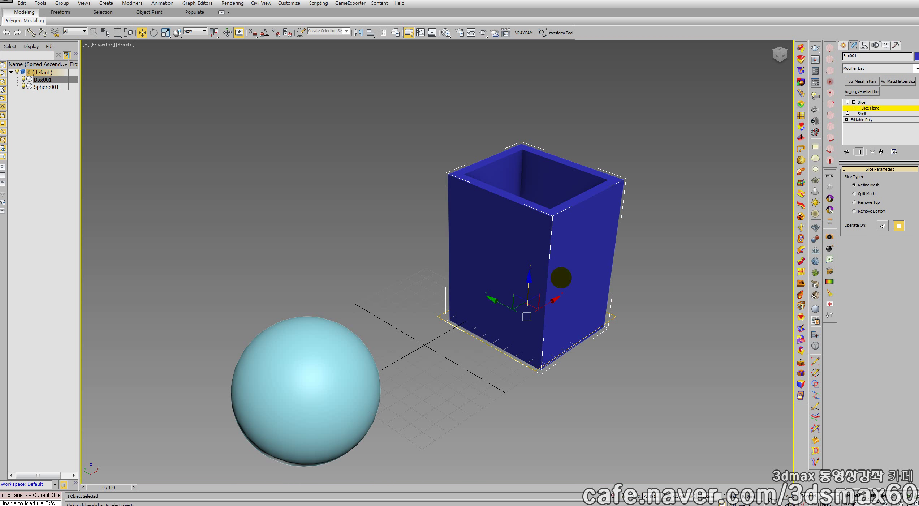
drag(529, 285, 609, 205)
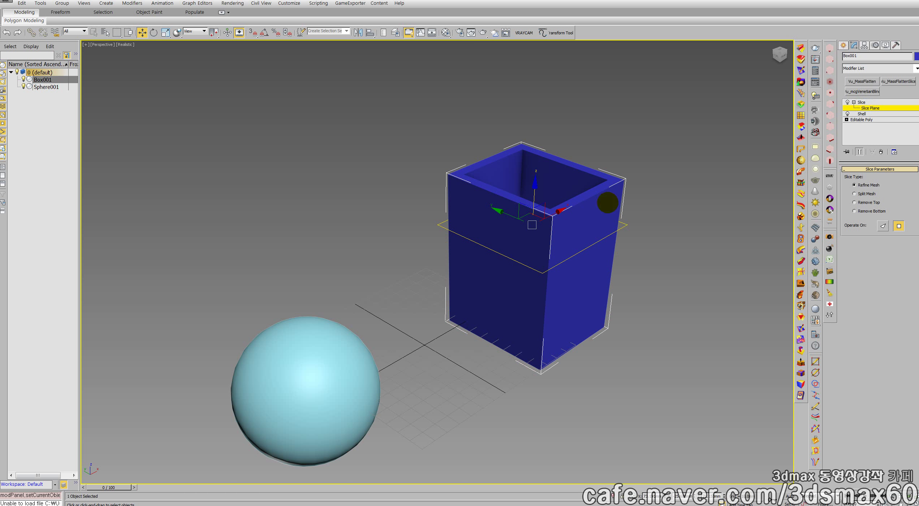
click(865, 202)
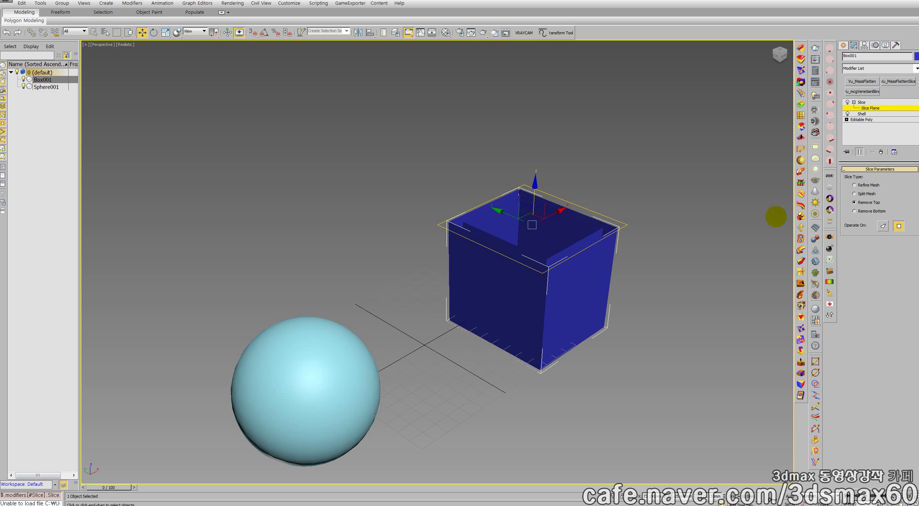
Close the sliced box's open top by adding a Cap Holes modifier above its Slice modifier
scroll(579, 250, up, 4)
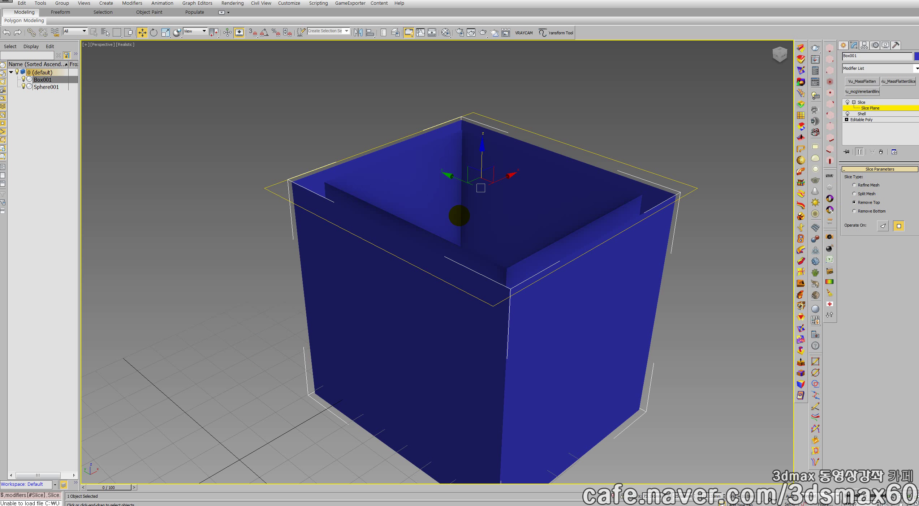
key(F3)
key(F3)
key(ctrl+r)
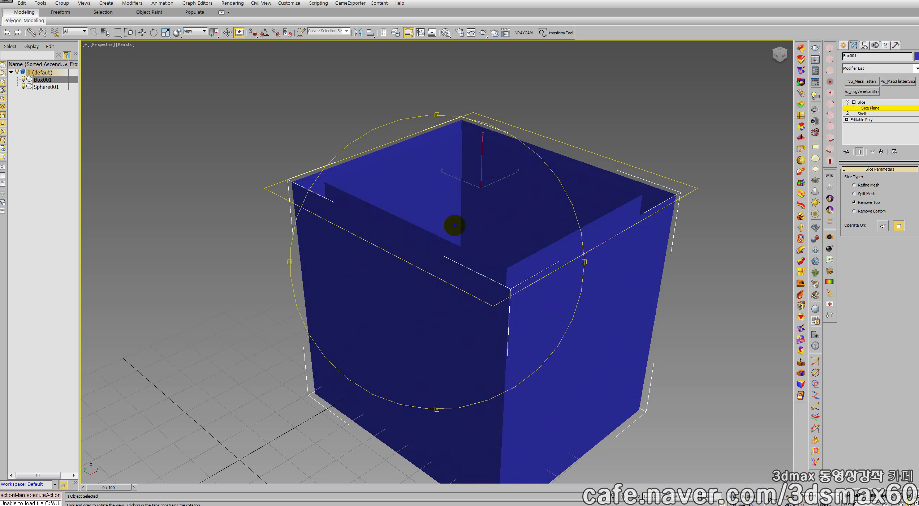
drag(456, 222, 454, 245)
right_click(454, 245)
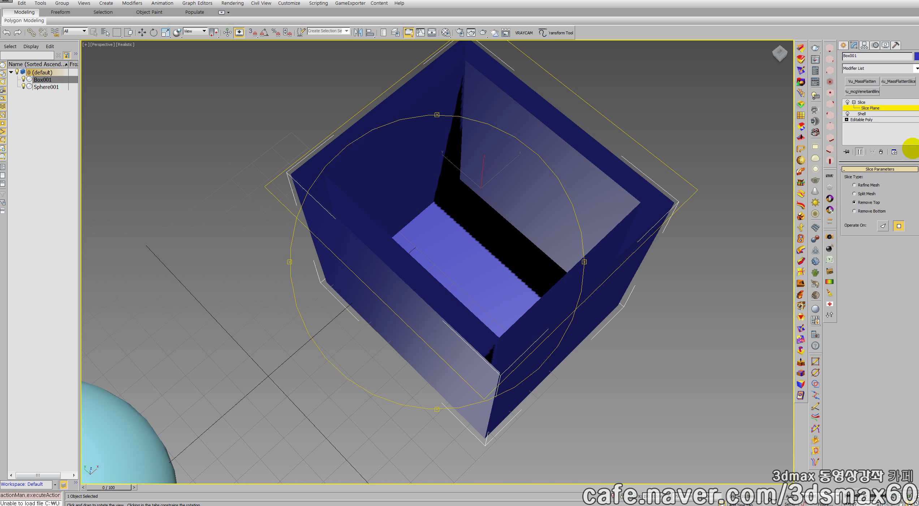
click(862, 103)
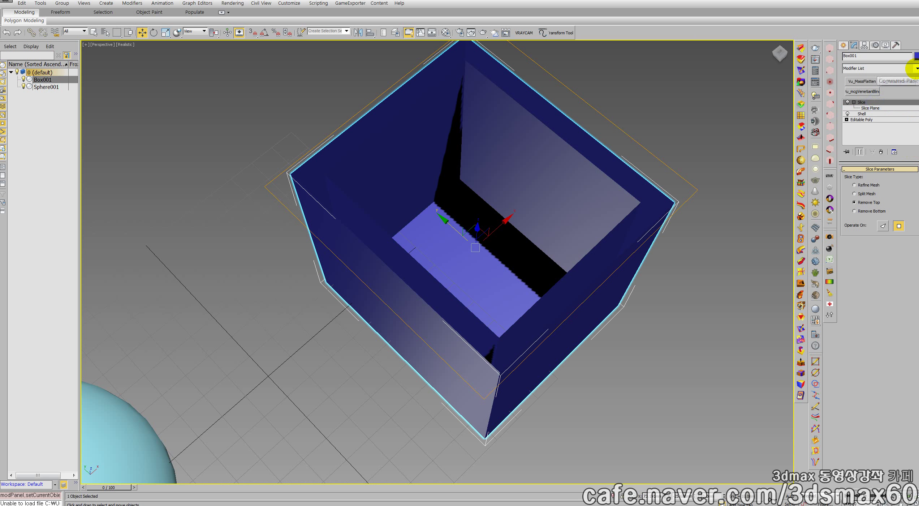
click(916, 68)
click(871, 222)
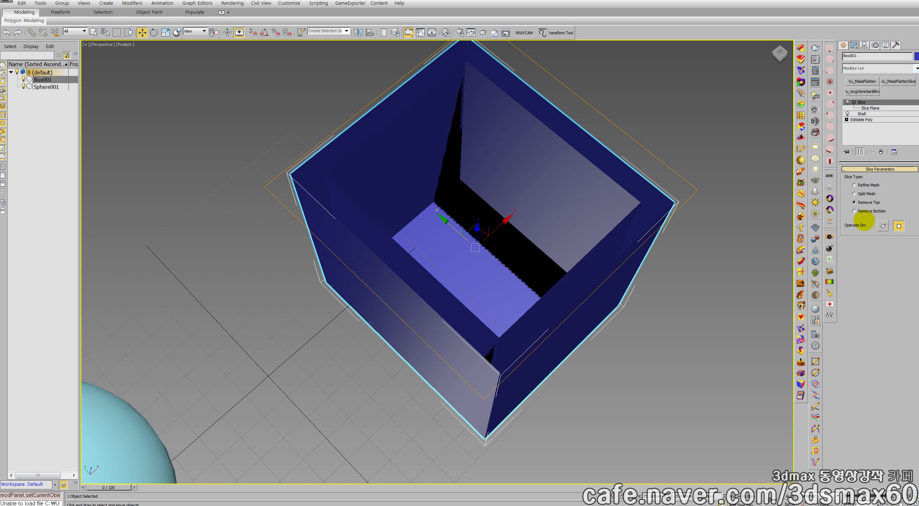
click(916, 69)
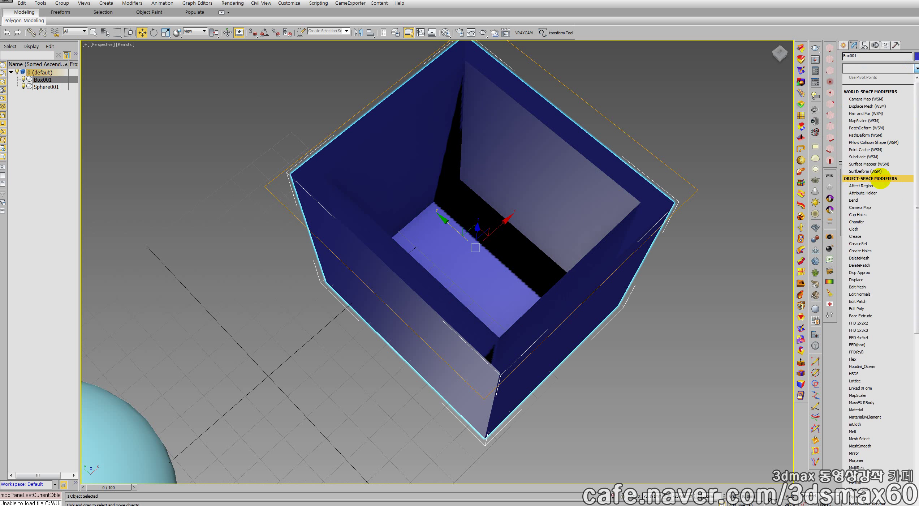
click(858, 214)
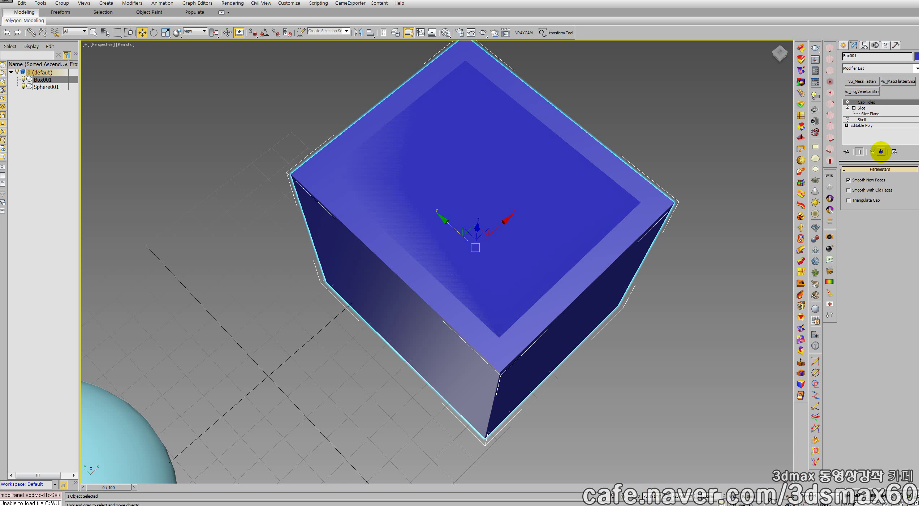
Delete the Cap Holes and Slice modifiers from the box, keeping its Shell modifier
click(881, 152)
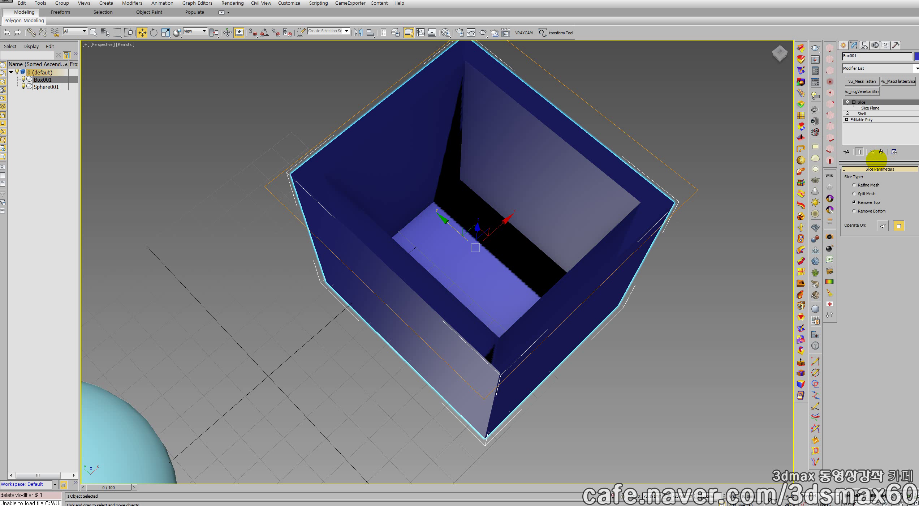
click(881, 152)
scroll(586, 282, down, 3)
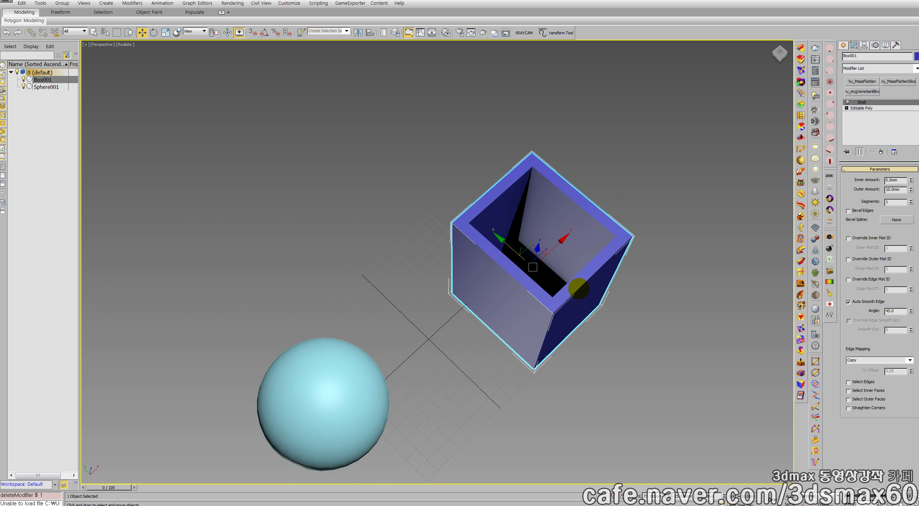
Move the box about 51 mm in the negative X direction, closer to the sphere
key(ctrl+r)
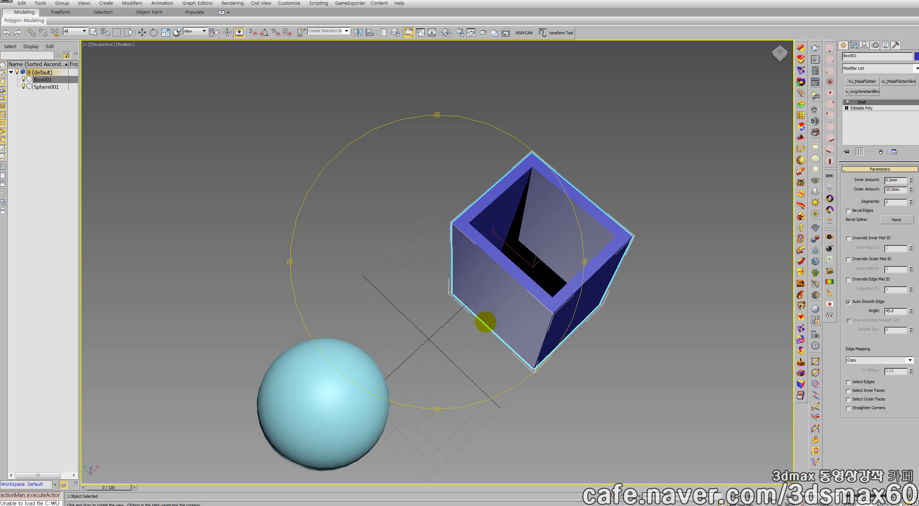
drag(486, 321, 471, 281)
key(w)
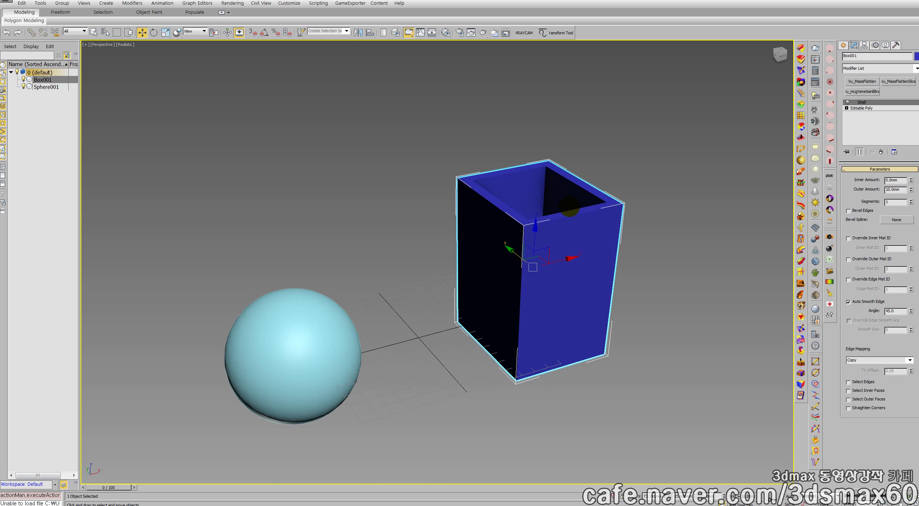
drag(555, 263, 513, 236)
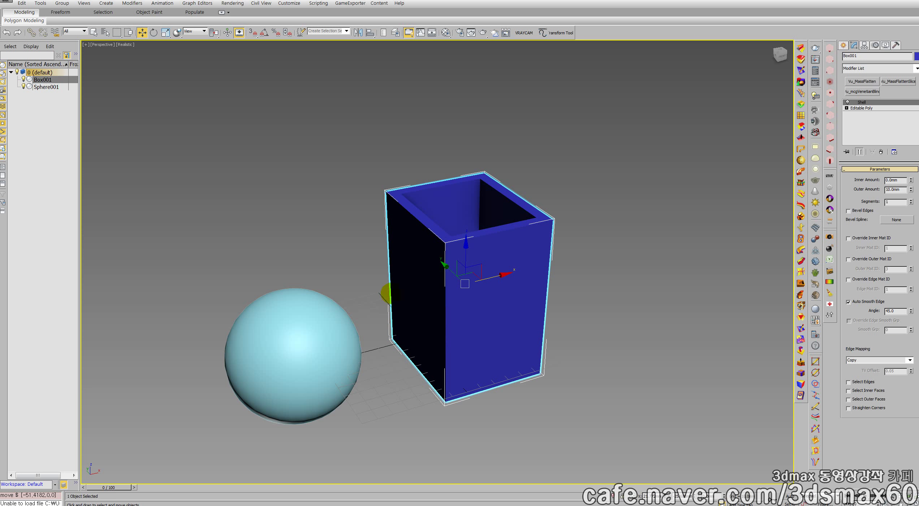
click(319, 323)
drag(288, 321, 288, 280)
right_click(287, 280)
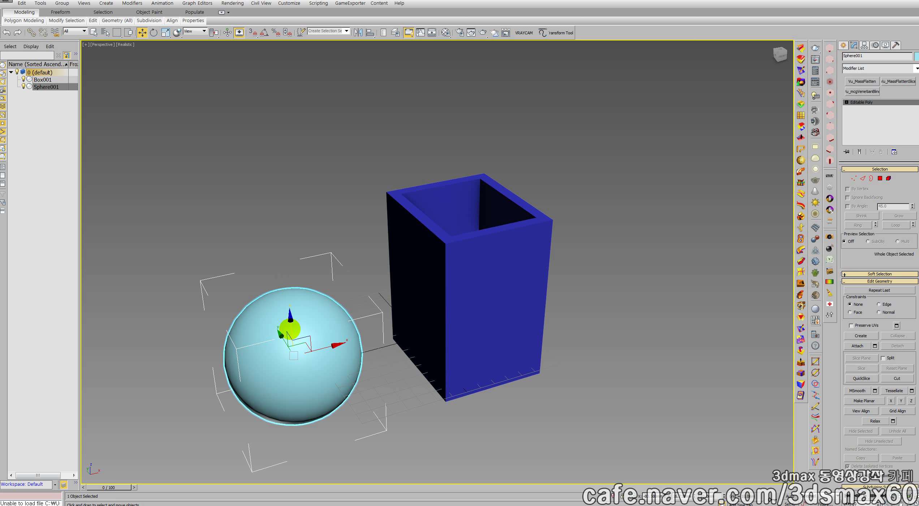
drag(290, 327, 301, 276)
right_click(301, 276)
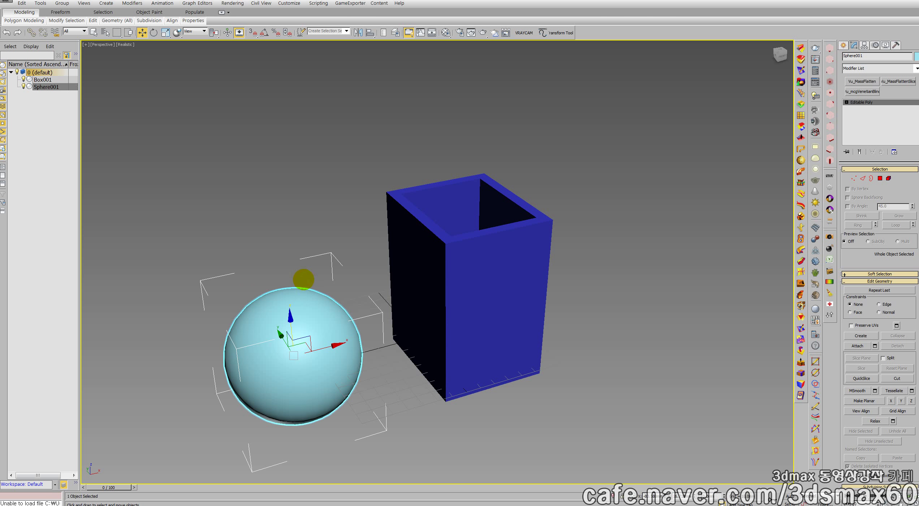
middle_drag(303, 279, 406, 261)
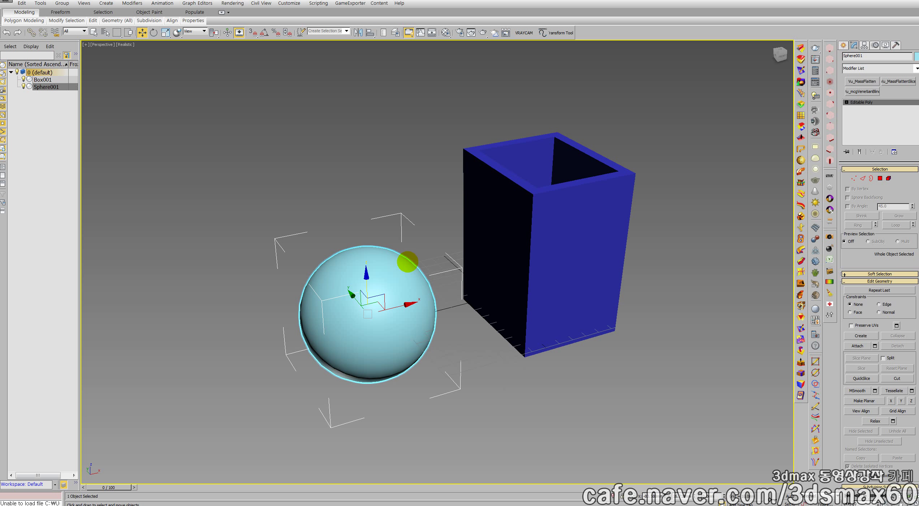
scroll(413, 264, up, 5)
scroll(414, 267, down, 5)
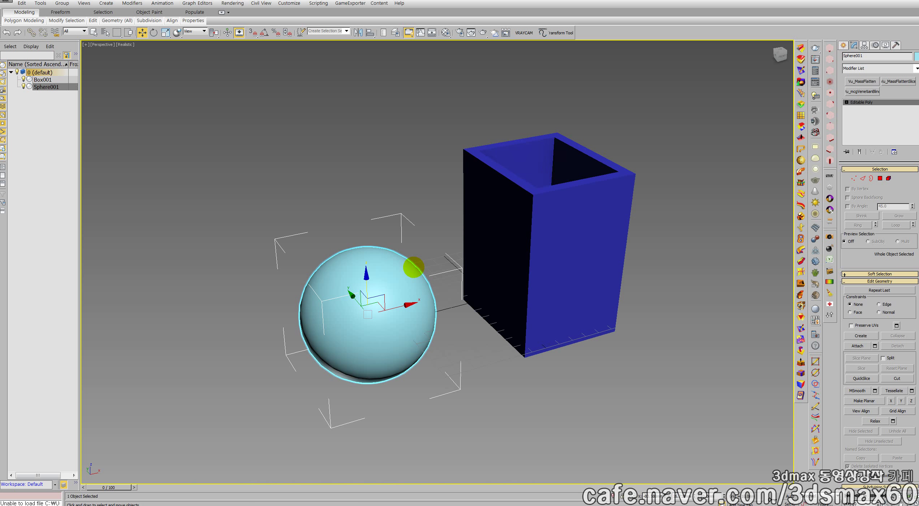
middle_drag(439, 275, 416, 265)
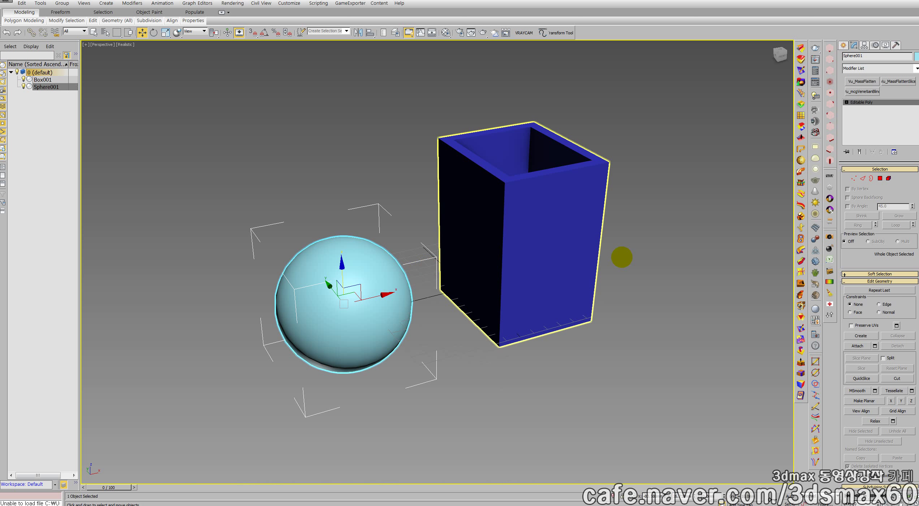
Raise the box along the Z axis so its base sits higher than the ground grid
click(573, 224)
click(372, 288)
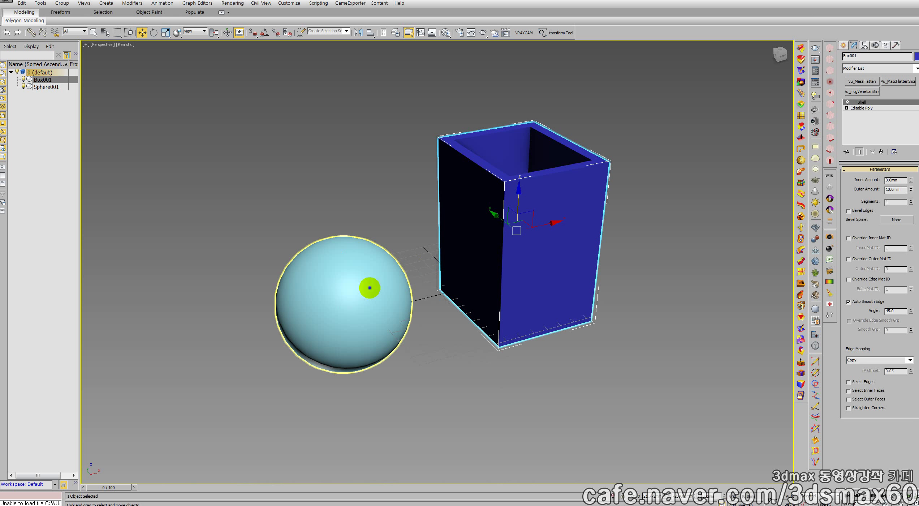
click(548, 267)
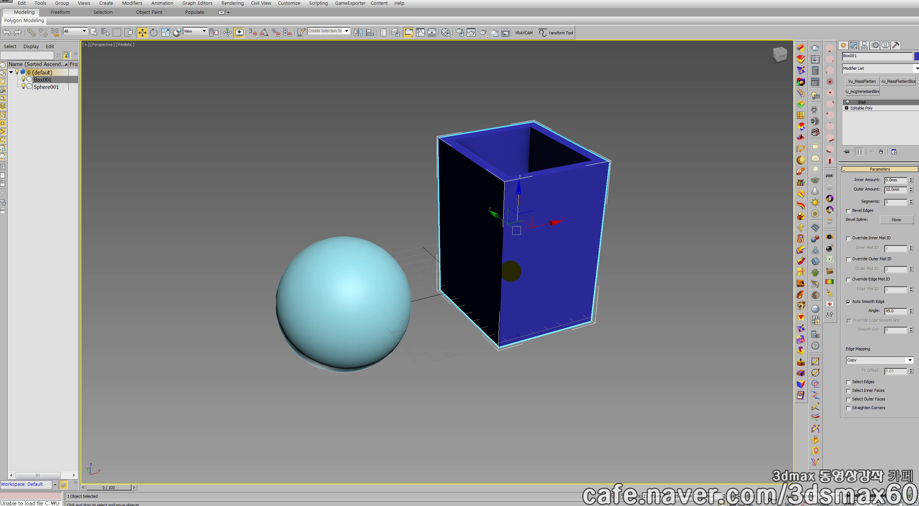
middle_drag(510, 263, 481, 290)
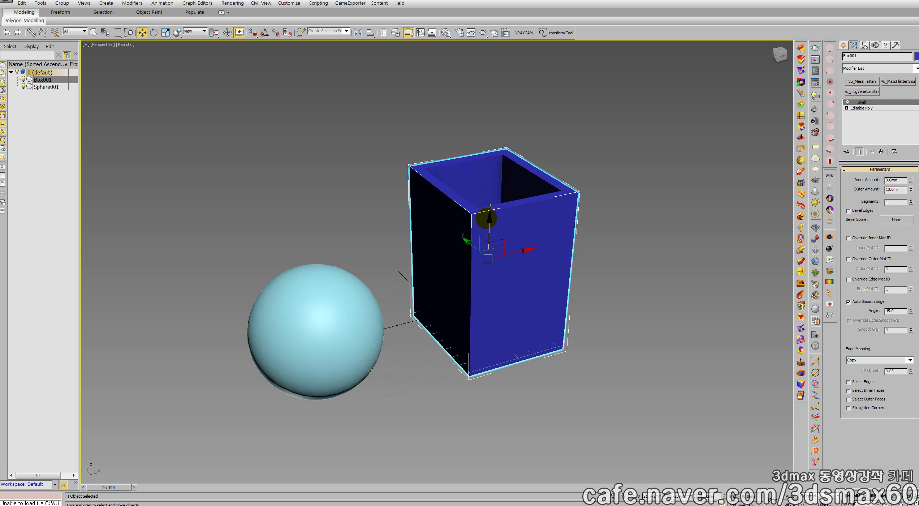
drag(488, 223, 491, 151)
Select the box and the sphere together, and show all four views with the perspective view active
drag(574, 393, 303, 178)
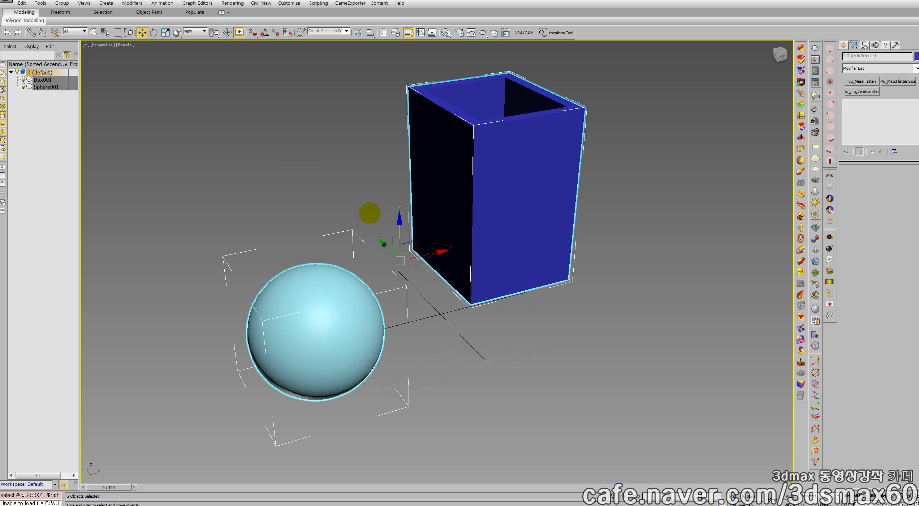
key(alt+w)
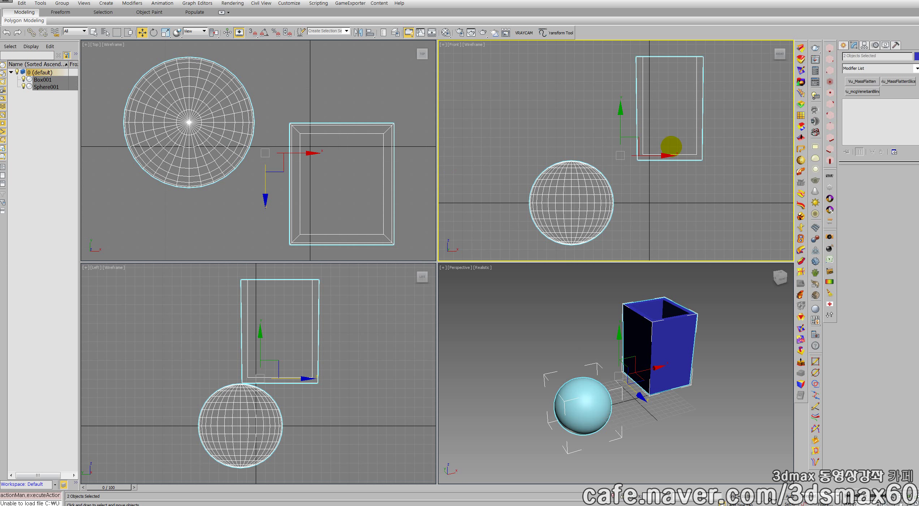
right_click(691, 301)
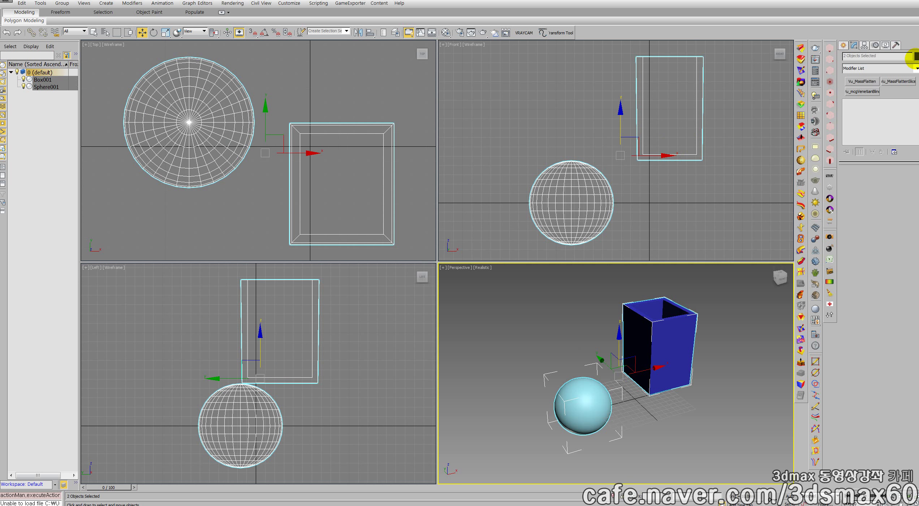
Apply one shared Slice modifier to the box and sphere, and set its slice type to Remove Top
click(917, 68)
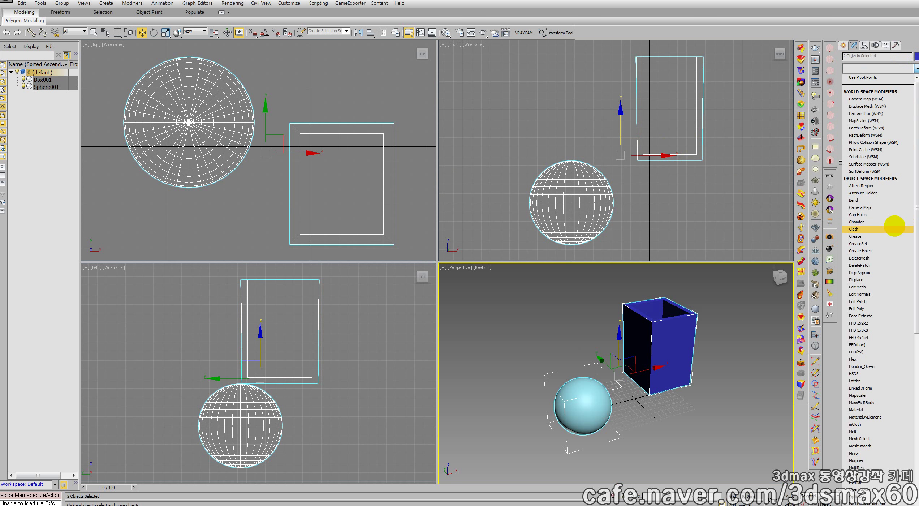
text(sl)
key(Return)
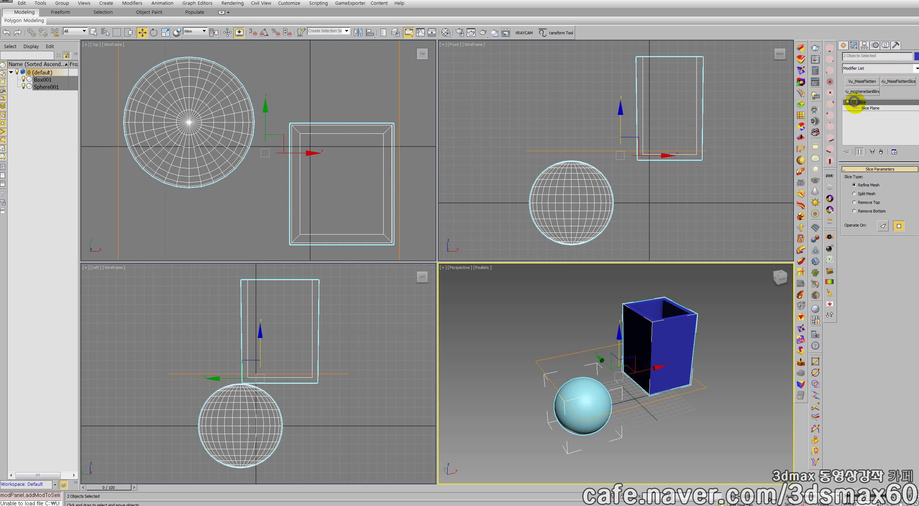
click(869, 108)
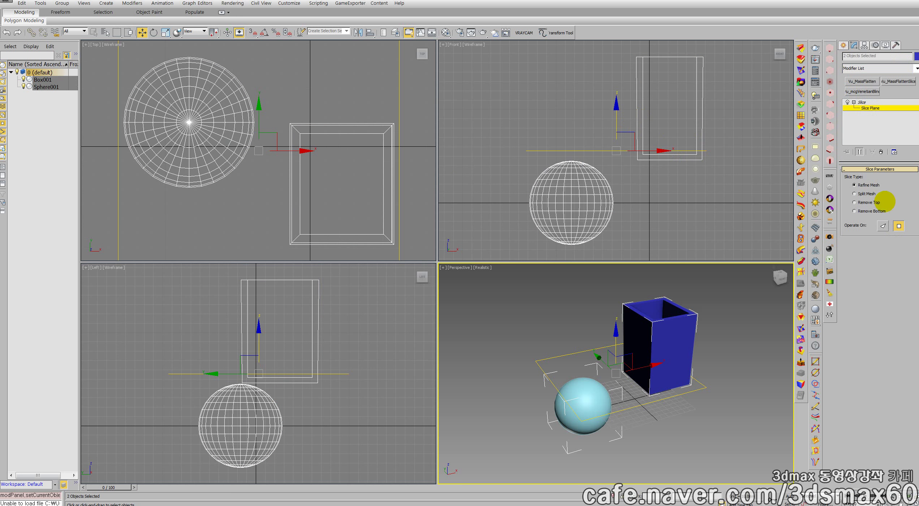
click(869, 203)
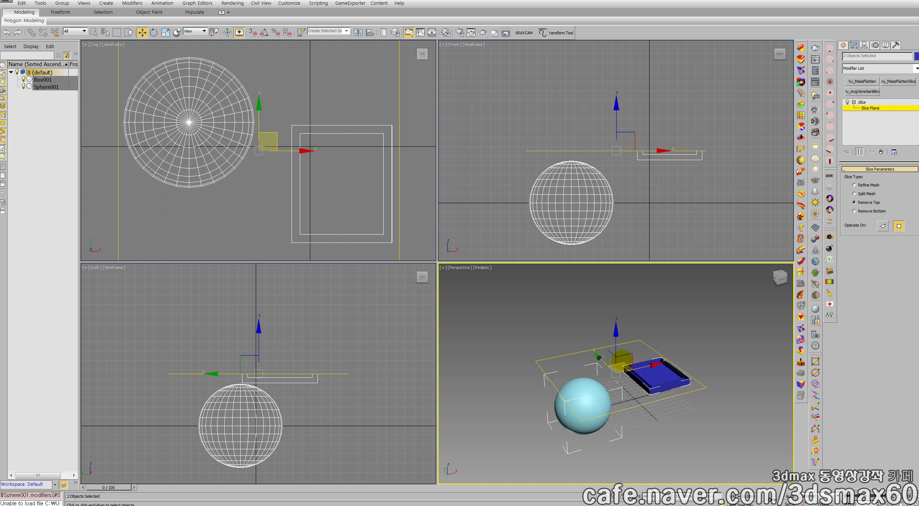
mouse_move(617, 339)
mouse_down()
mouse_move(615, 311)
mouse_move(614, 379)
mouse_move(597, 273)
mouse_move(597, 418)
mouse_move(589, 318)
mouse_move(614, 402)
mouse_move(603, 334)
mouse_up()
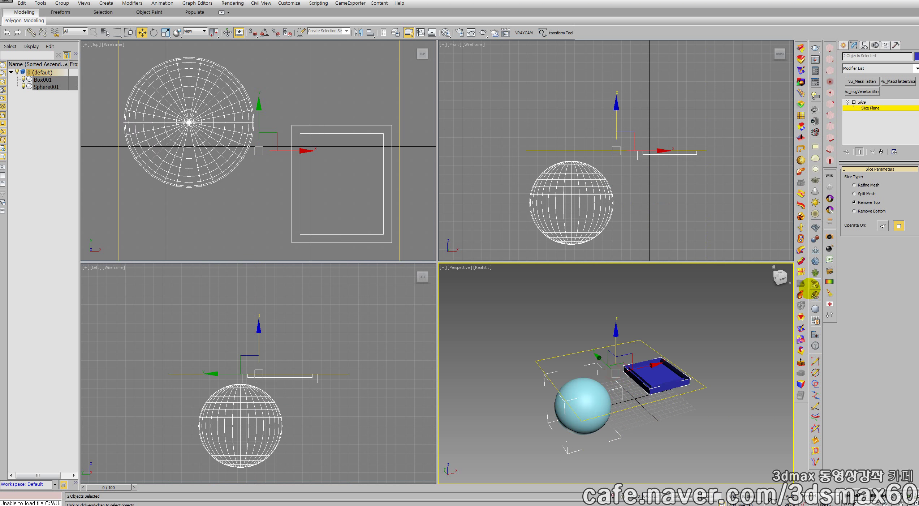
Delete the shared Slice modifier from both objects and return to the full-size perspective view
click(881, 152)
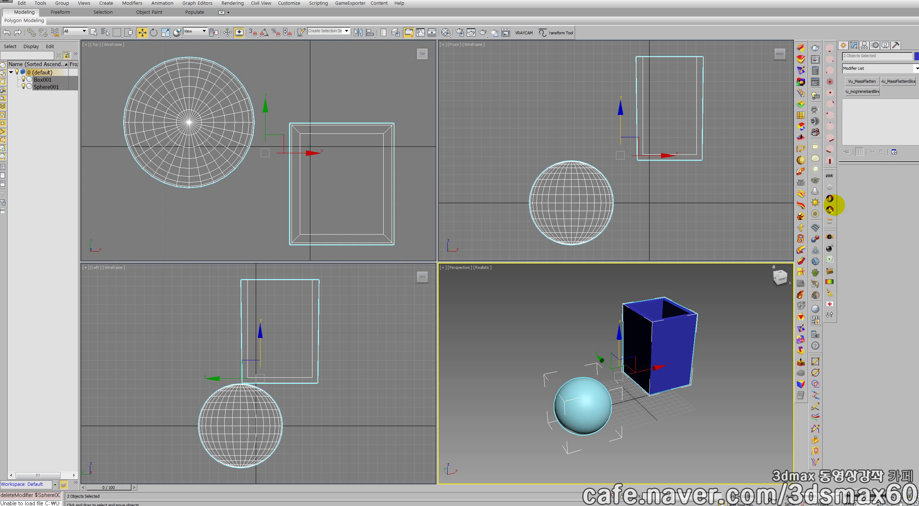
middle_drag(715, 305, 731, 306)
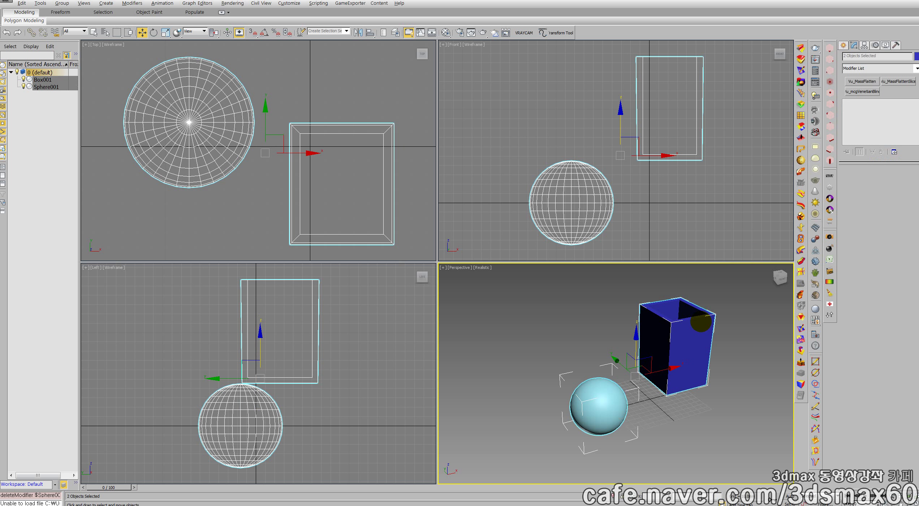
key(alt+w)
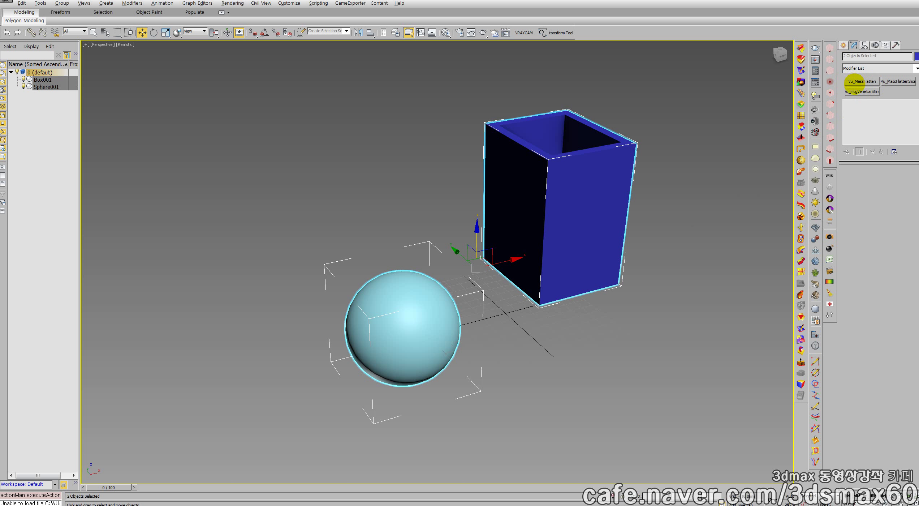
Apply the Vu_MassFlatten modifier to the box and sphere, with the Z axis and a percentage of 50
click(854, 82)
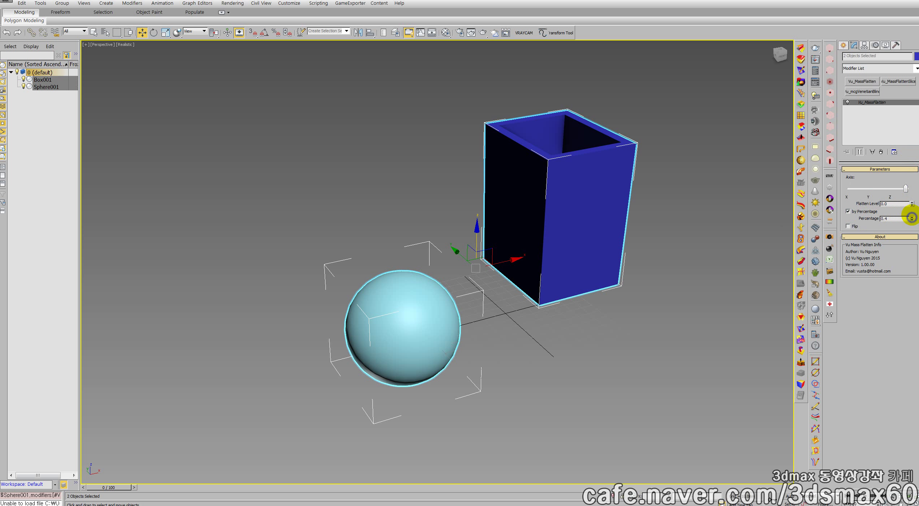
drag(911, 218, 908, 246)
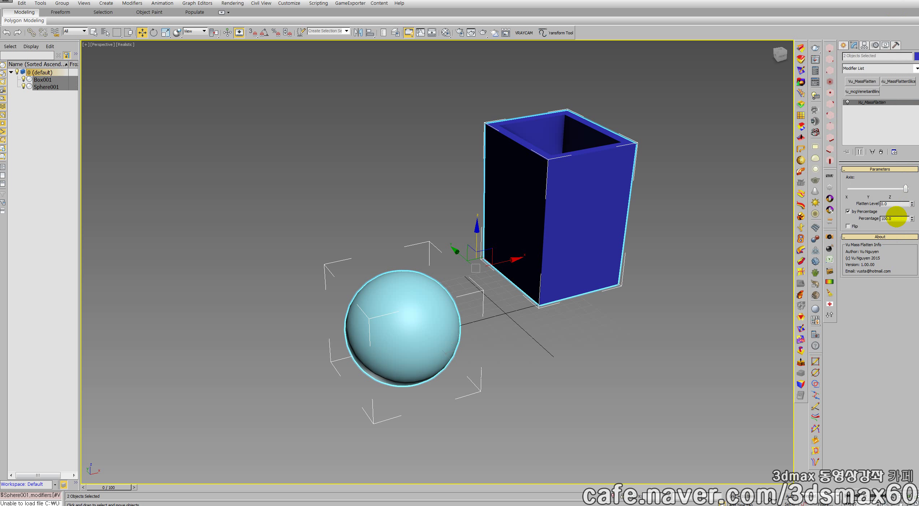
double_click(897, 219)
text(50)
key(Return)
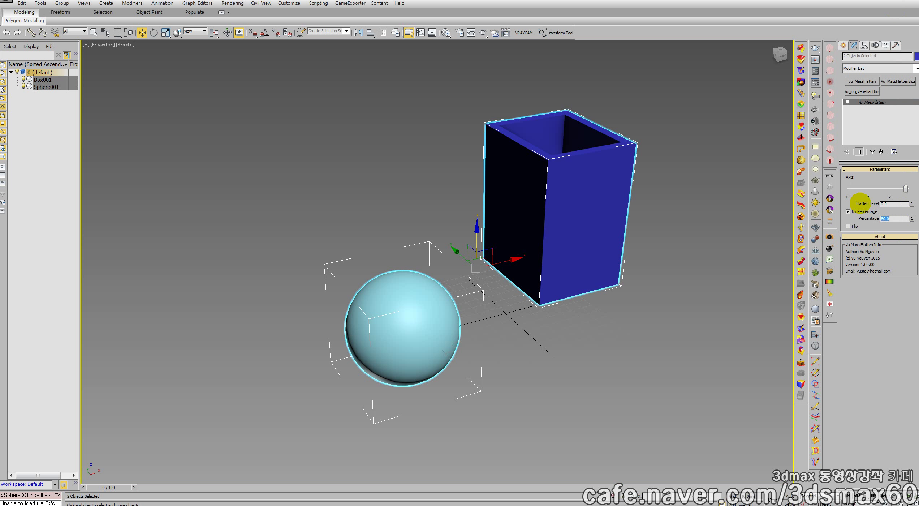
mouse_move(906, 188)
mouse_down()
mouse_move(838, 186)
mouse_move(903, 188)
mouse_up()
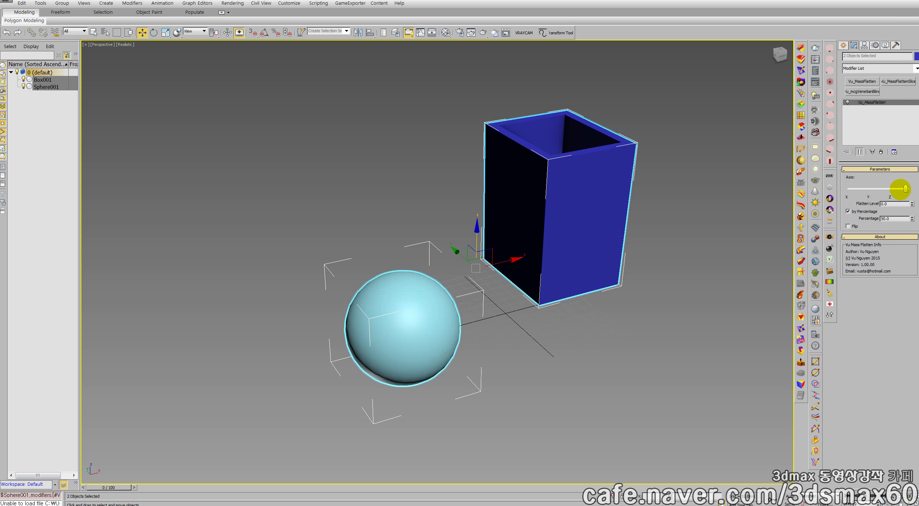
Set the Vu_MassFlatten percentage to -43.2 for the box and sphere, checking the result in wireframe and in realistic shading
key(F3)
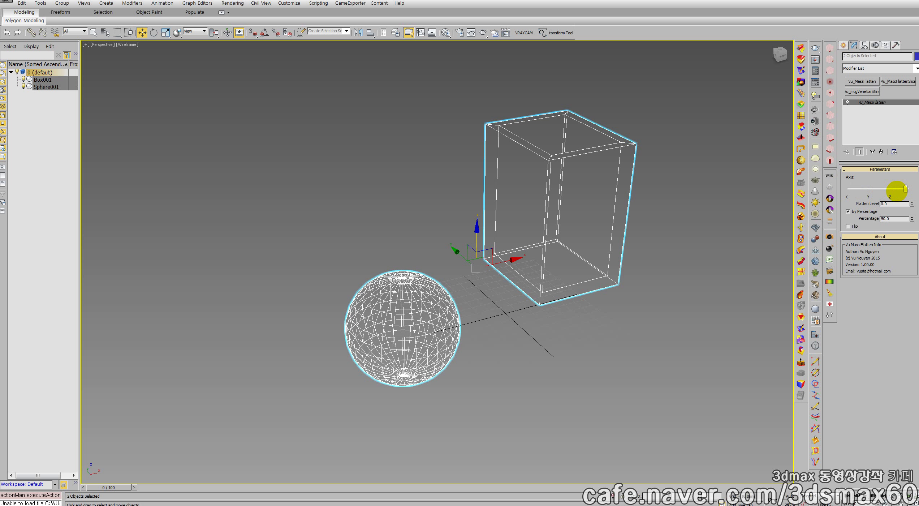
mouse_move(905, 188)
mouse_down()
mouse_move(846, 188)
mouse_move(903, 187)
mouse_up()
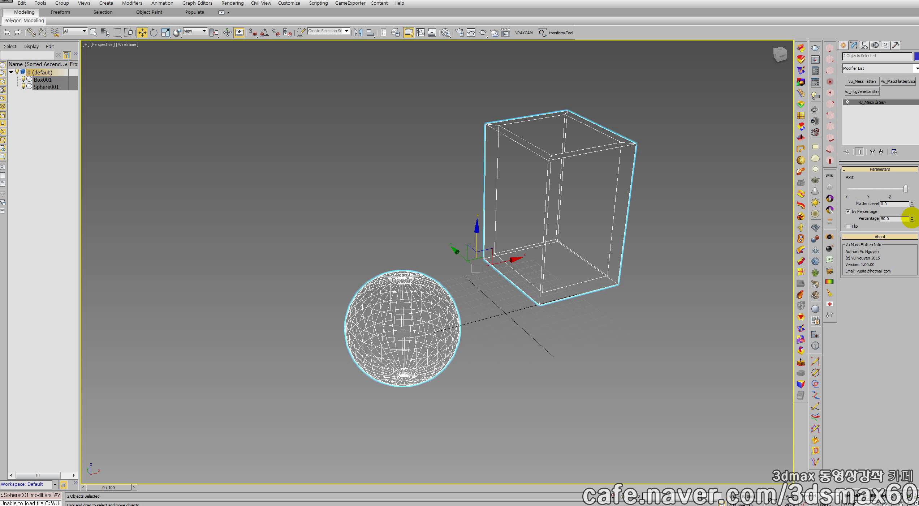
drag(911, 219, 911, 184)
drag(912, 265, 24, 34)
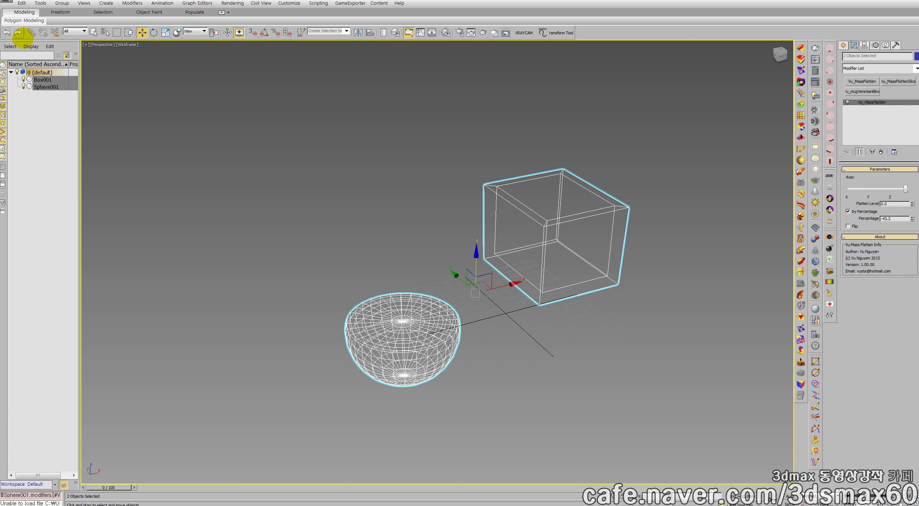
key(F3)
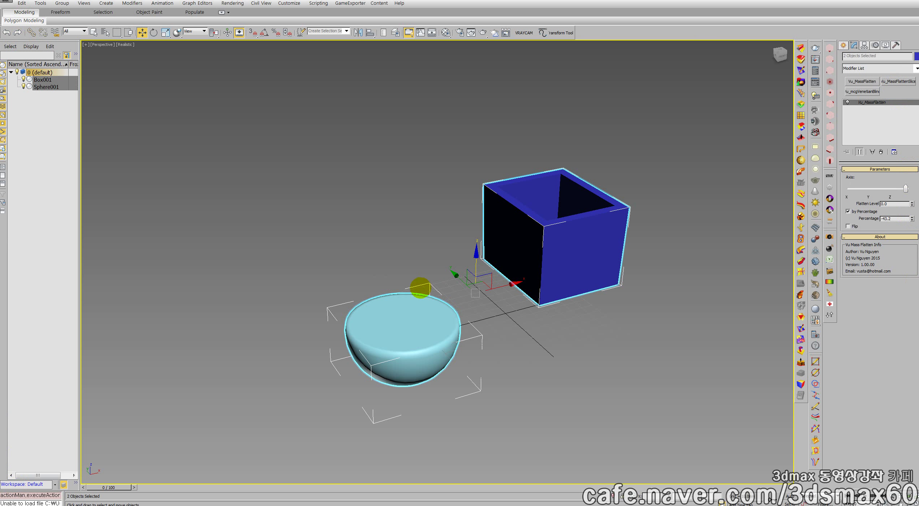
scroll(447, 273, up, 5)
middle_drag(457, 260, 440, 260)
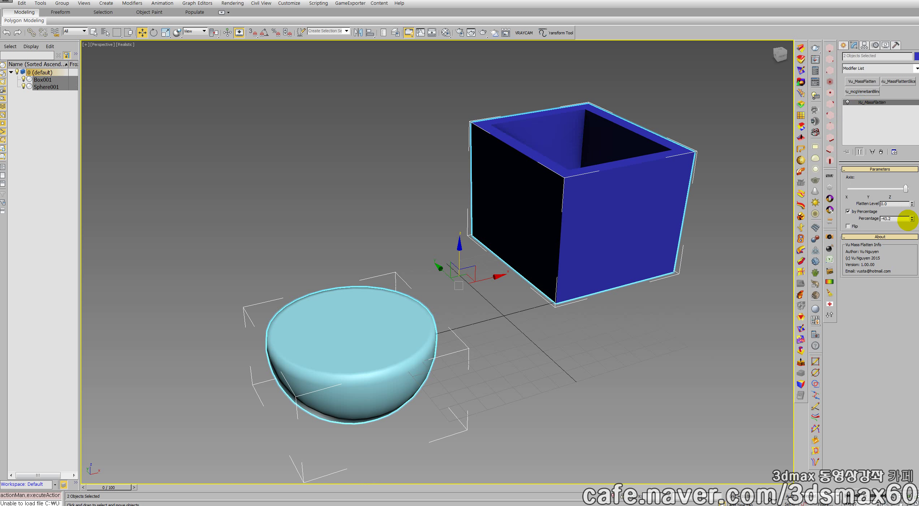
Try the Vu_MassFlatten Flip option on both objects at a percentage of 40.2, and turn Flip back off
drag(911, 218, 748, 180)
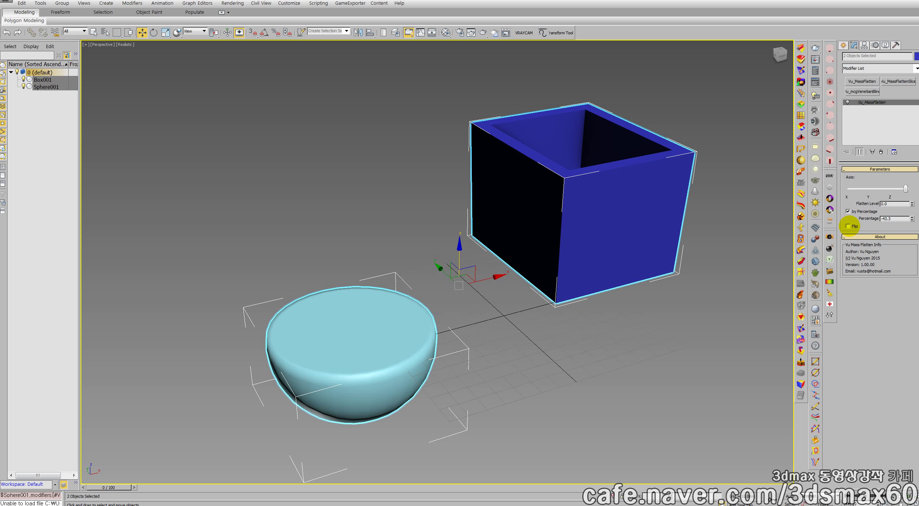
click(849, 226)
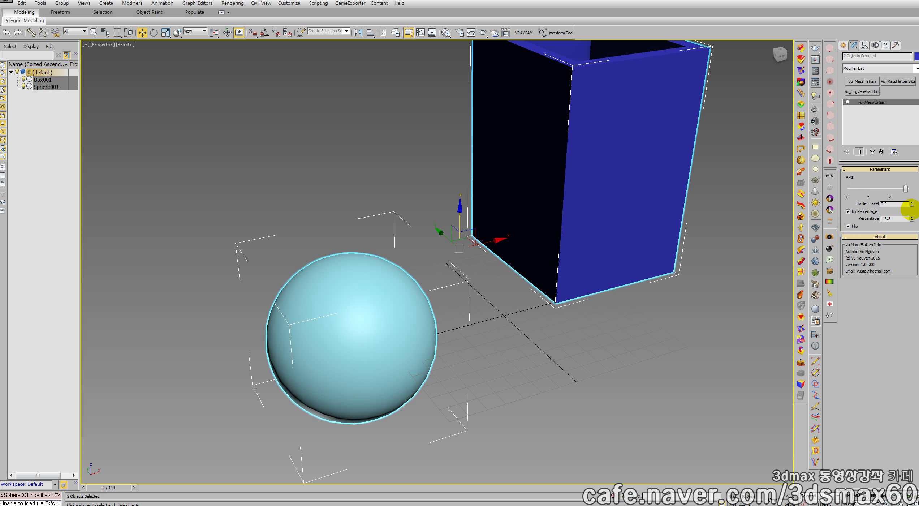
drag(911, 218, 892, 406)
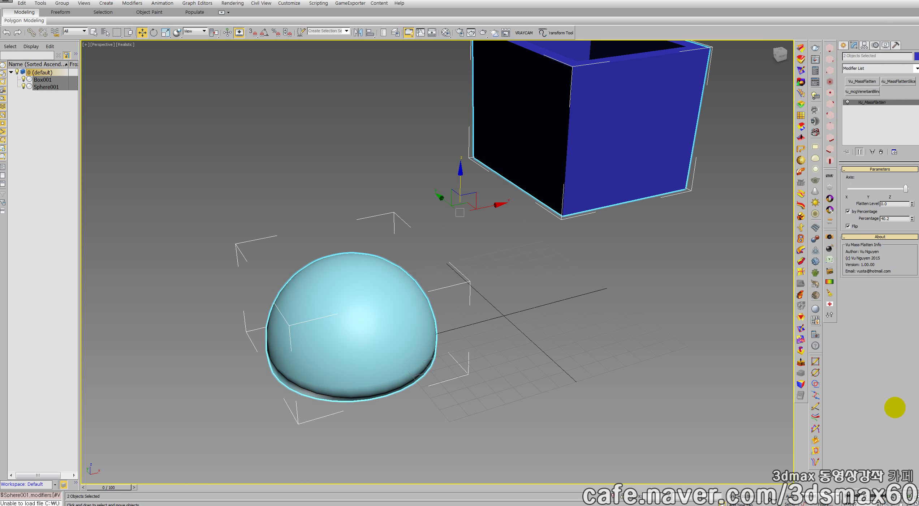
click(849, 226)
middle_drag(637, 232, 655, 276)
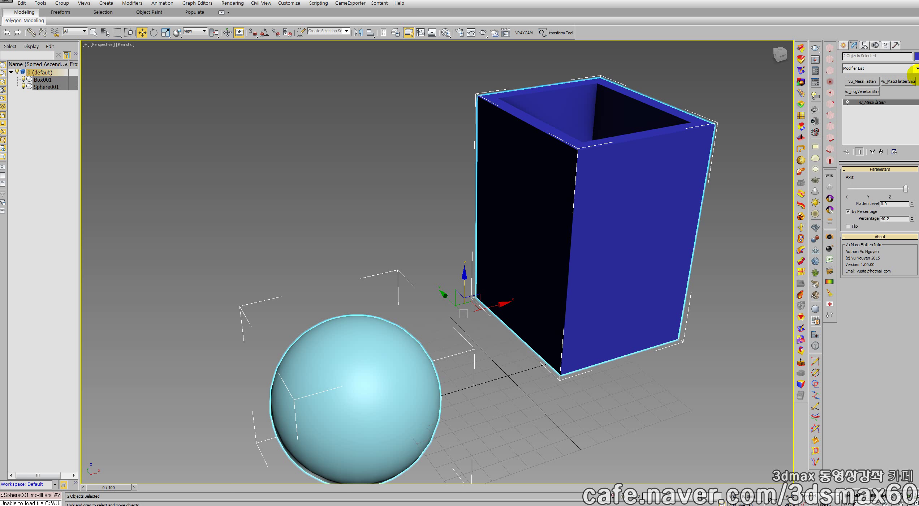
middle_drag(616, 213, 621, 216)
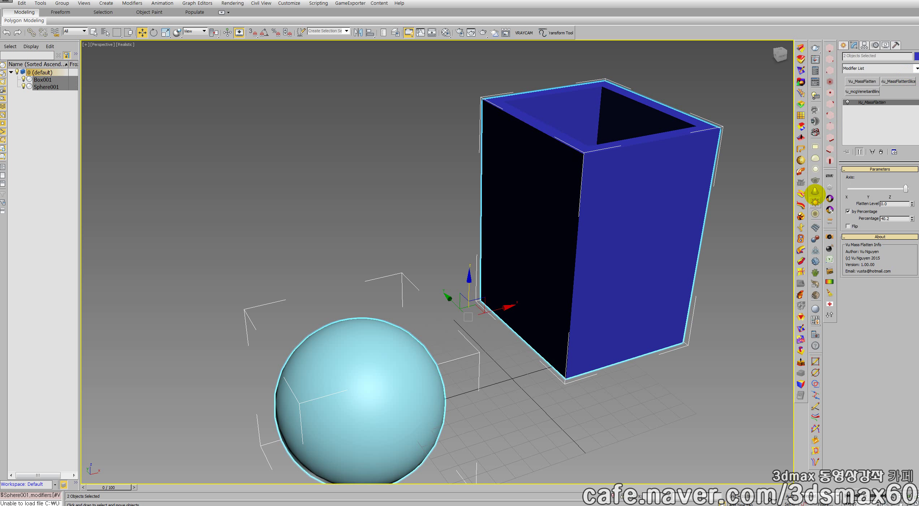
Delete the Vu_MassFlatten modifier from the box and sphere and start a new empty scene
click(881, 151)
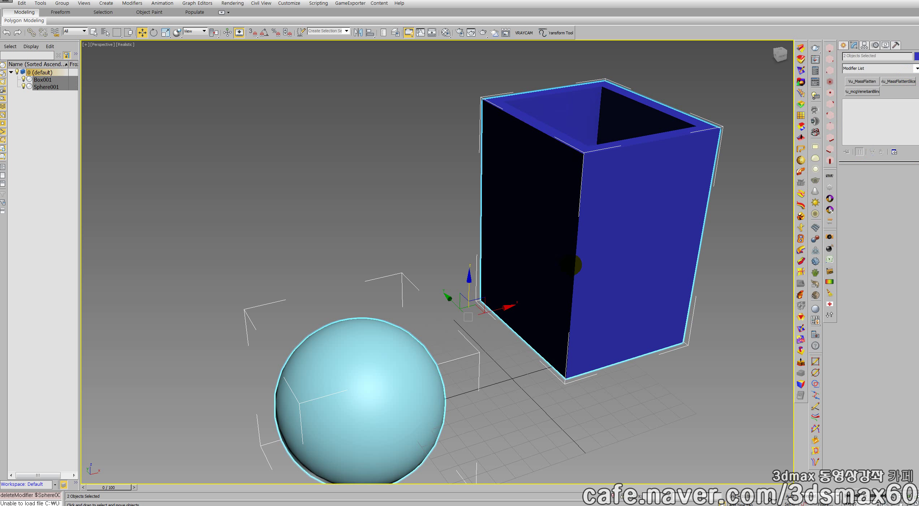
middle_drag(584, 261, 564, 257)
key(ctrl+n)
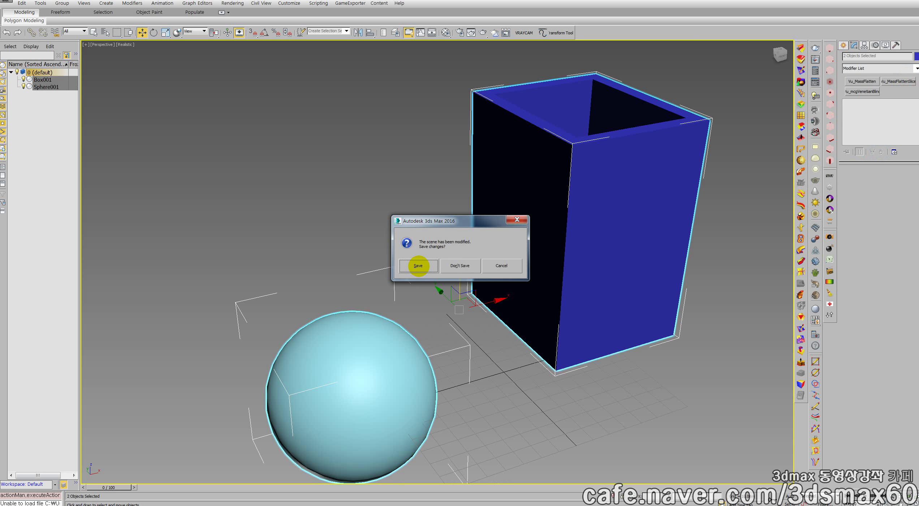
click(435, 267)
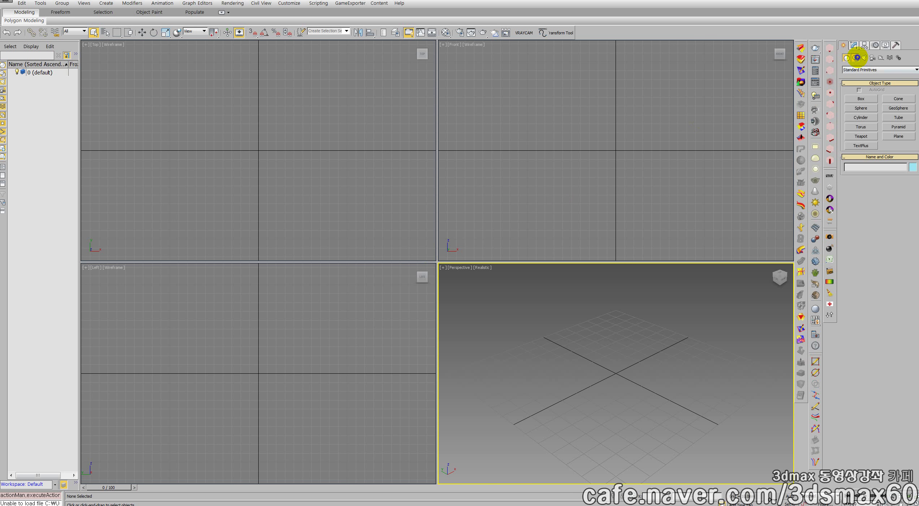
Create a text spline in the front view and shorten its text to M
click(855, 58)
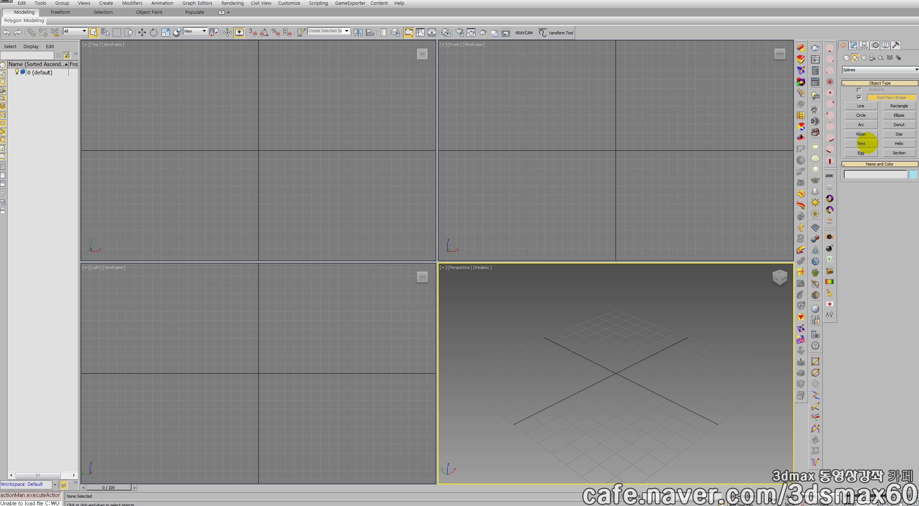
click(866, 144)
click(654, 150)
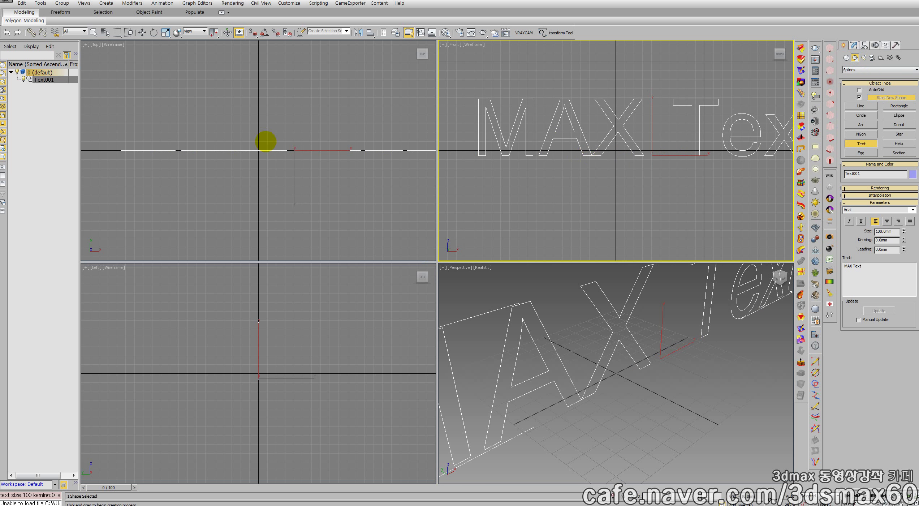
click(879, 271)
drag(879, 271, 851, 268)
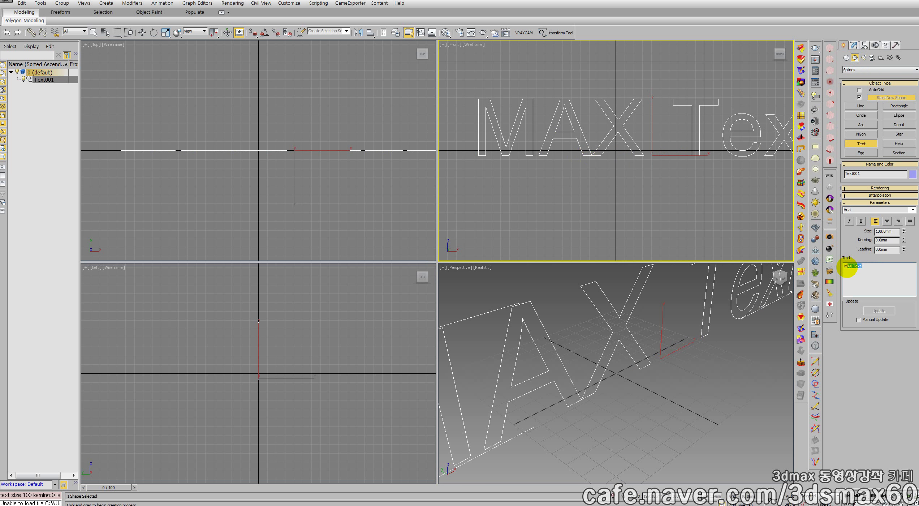
key(BackSpace)
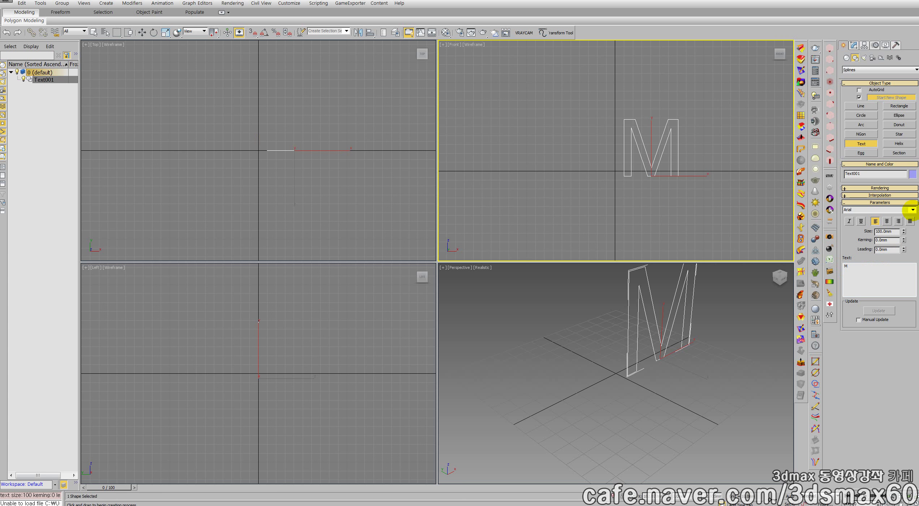
Set the text's font to Arial Bold, finish creating text, and switch to the Move tool with the perspective view active
click(913, 209)
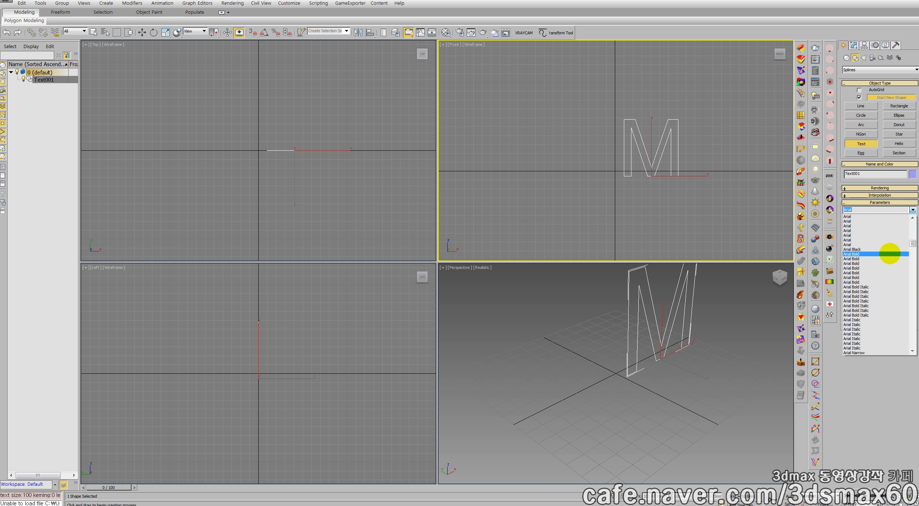
click(889, 254)
middle_drag(725, 171, 663, 187)
alt+middle_drag(683, 304, 685, 327)
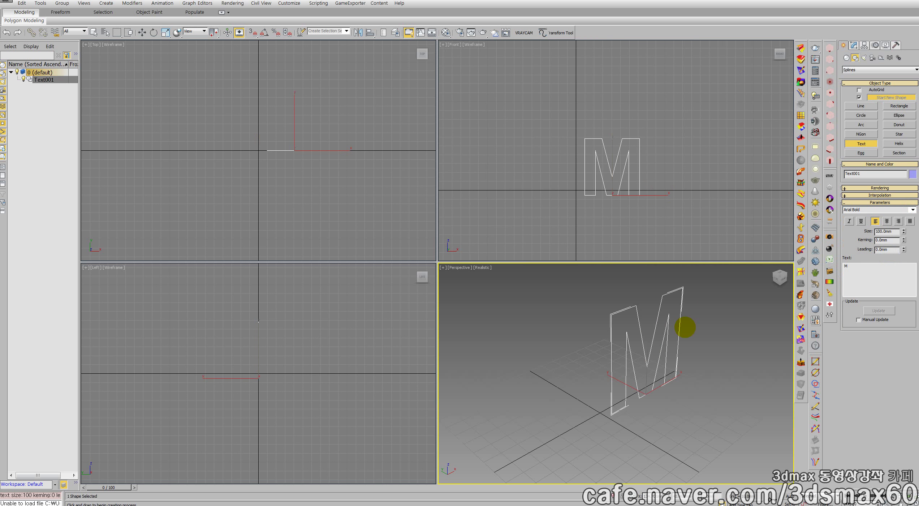
scroll(663, 346, up, 8)
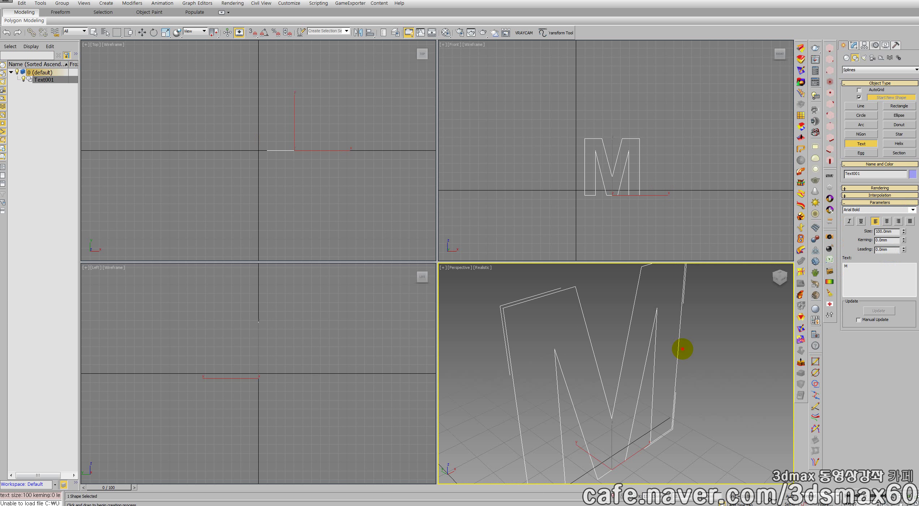
right_click(683, 349)
right_click(684, 350)
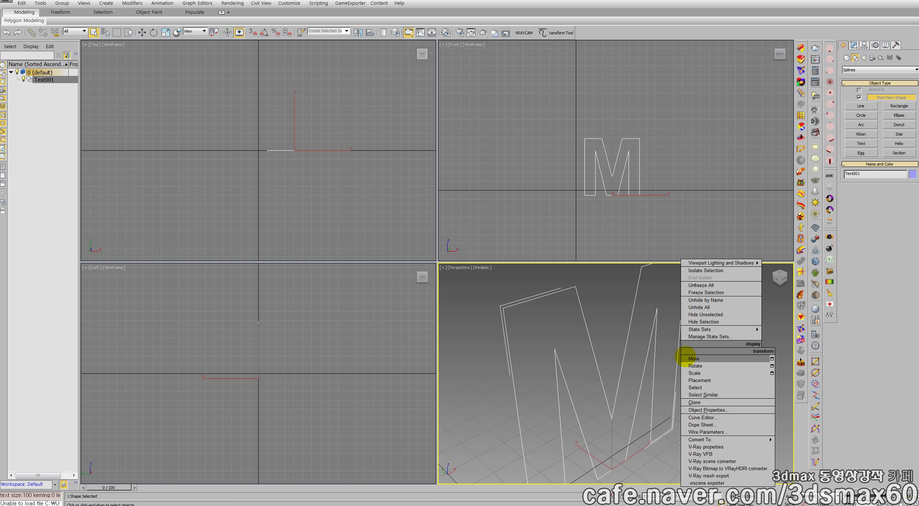
click(686, 357)
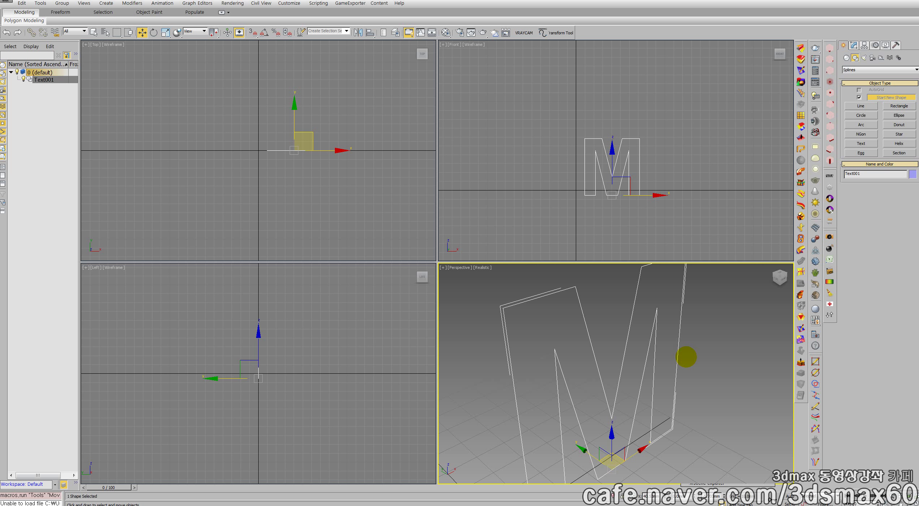
Convert the M text spline to an Editable Poly
scroll(686, 356, up, 3)
key(alt+p)
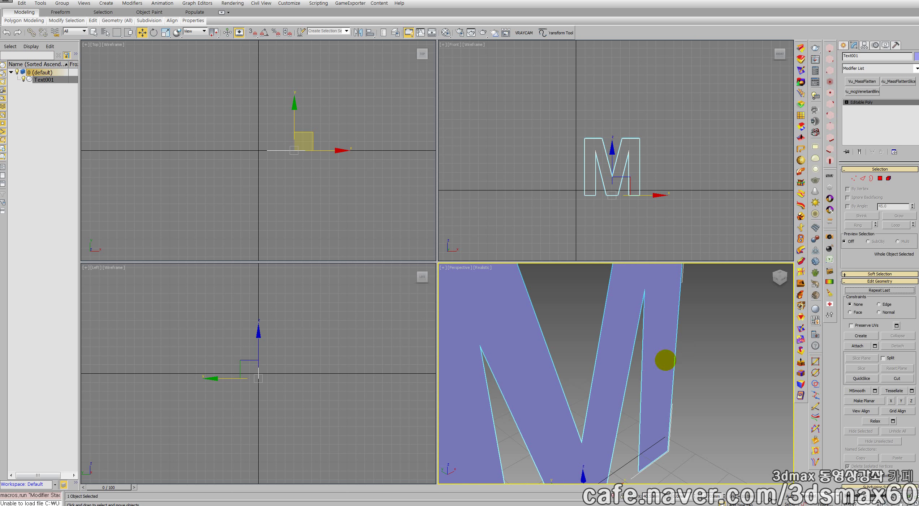
middle_drag(659, 362, 707, 359)
scroll(707, 358, down, 2)
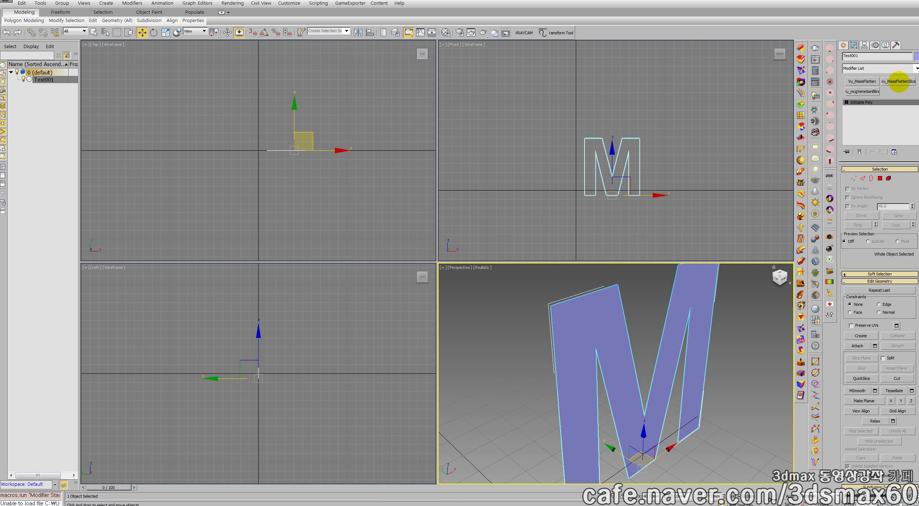
Apply the Vu_MassFlattenSlice modifier to the letter M, enabling By Percentage and Flatten Mesh
click(899, 81)
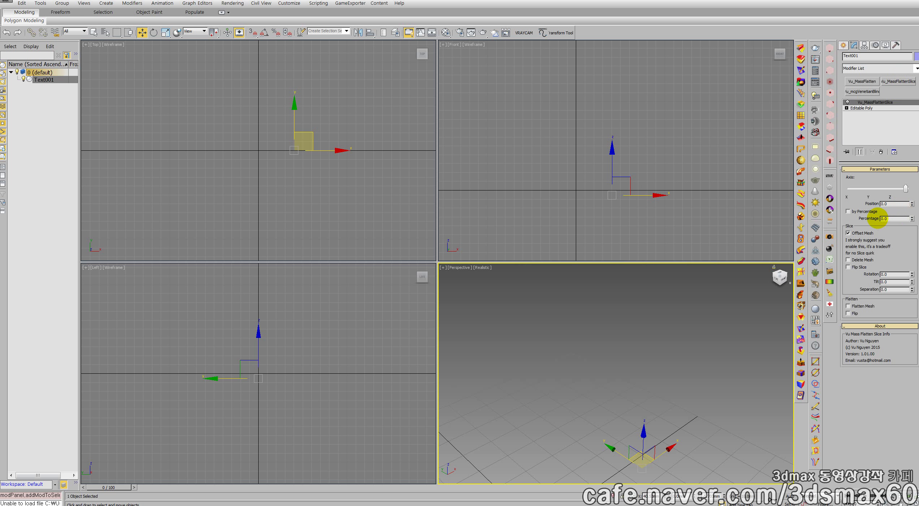
click(873, 212)
drag(911, 217, 888, 112)
right_click(903, 259)
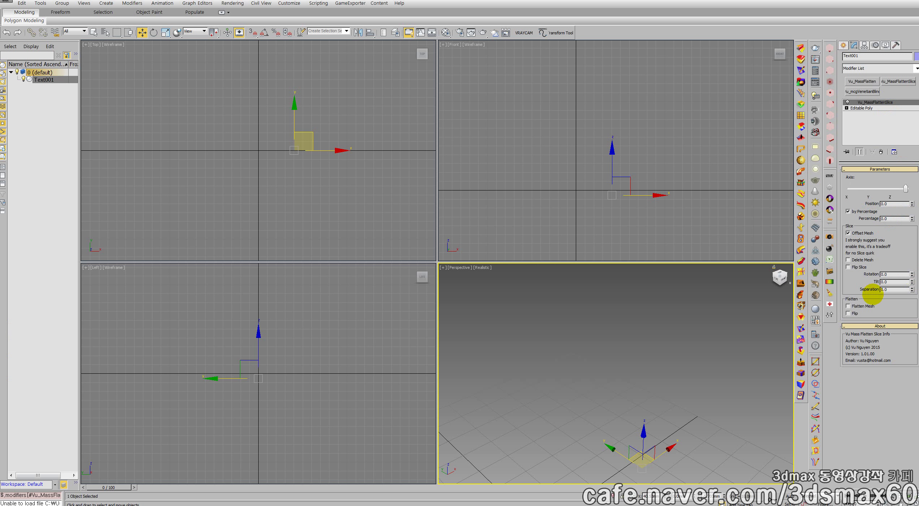
click(869, 305)
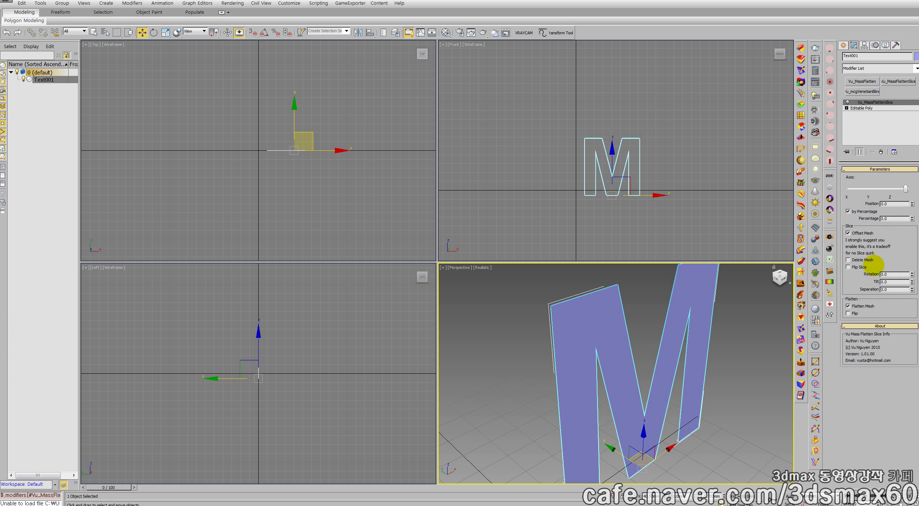
Enable Delete Mesh for the slice, set the percentage to 91.6, and turn on Flip together with Flatten Mesh
drag(912, 219, 906, 284)
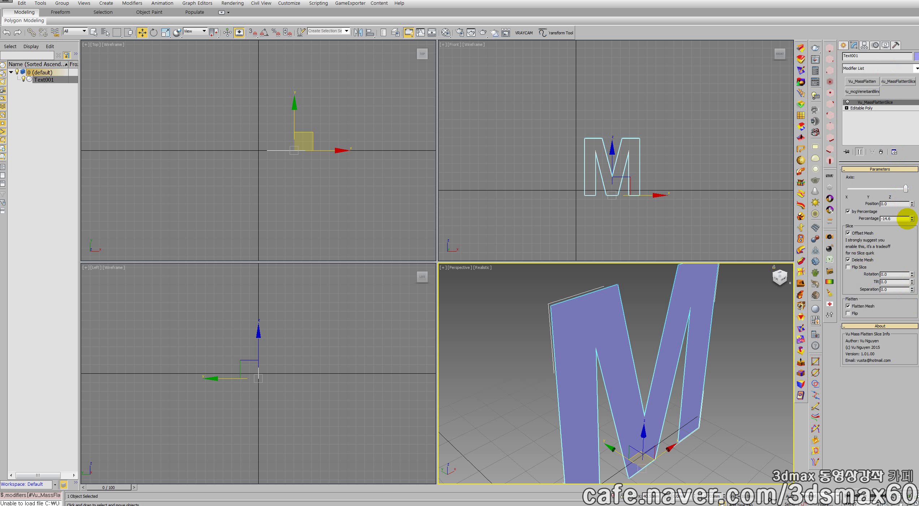
drag(912, 214, 895, 351)
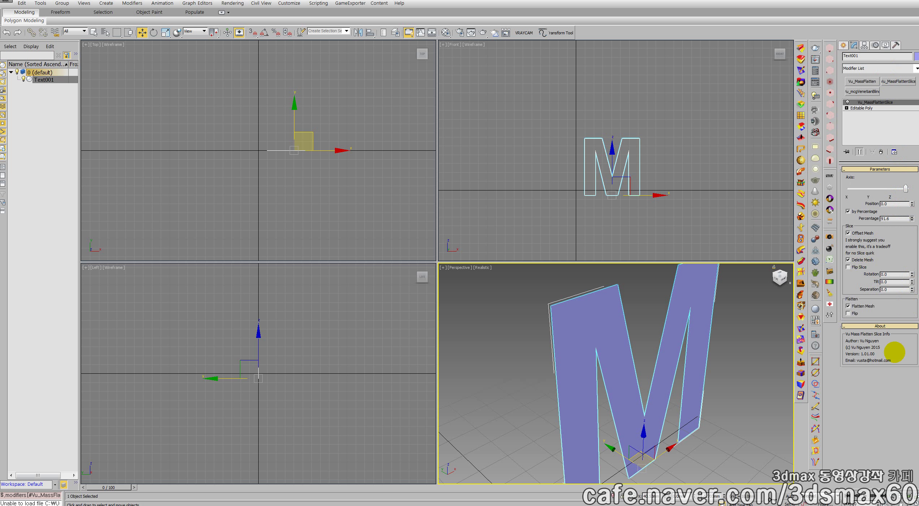
click(862, 306)
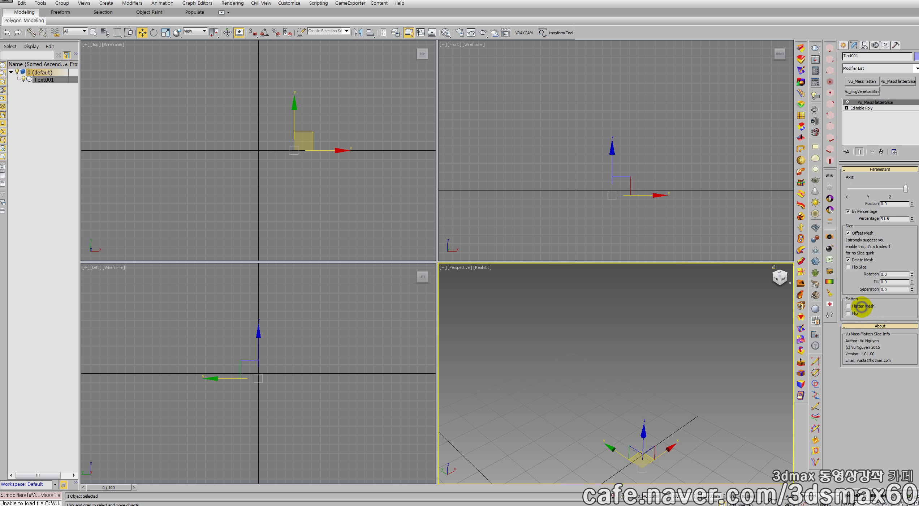
click(862, 306)
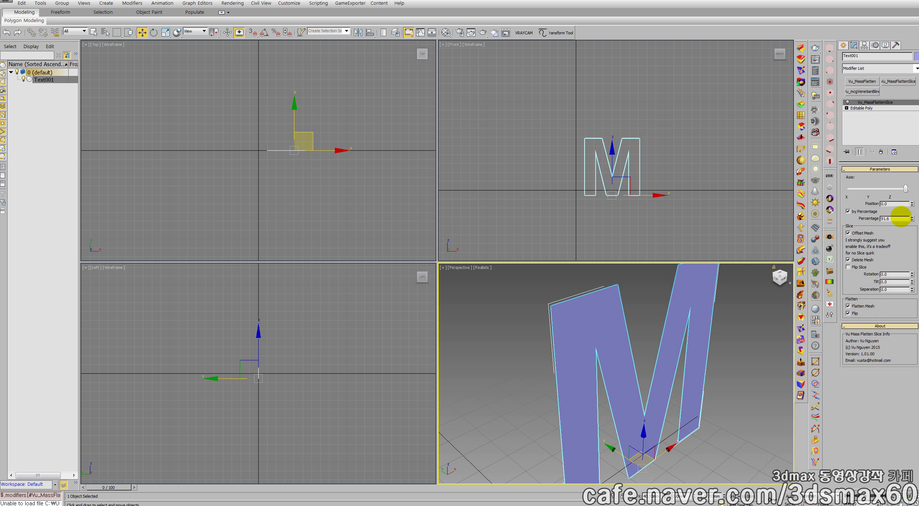
Switch the slice axis to Y, turn off the flatten Flip, and set the percentage to -0.4
drag(905, 188, 870, 188)
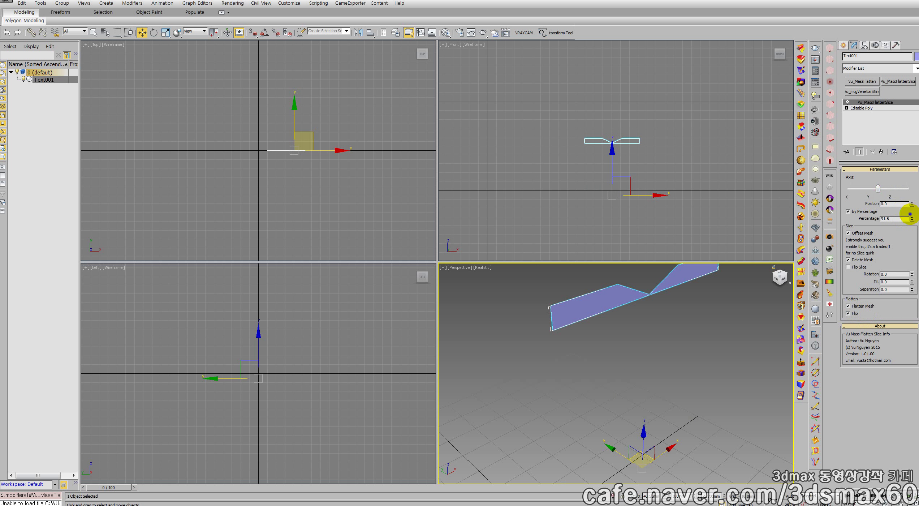
drag(909, 213, 161, 73)
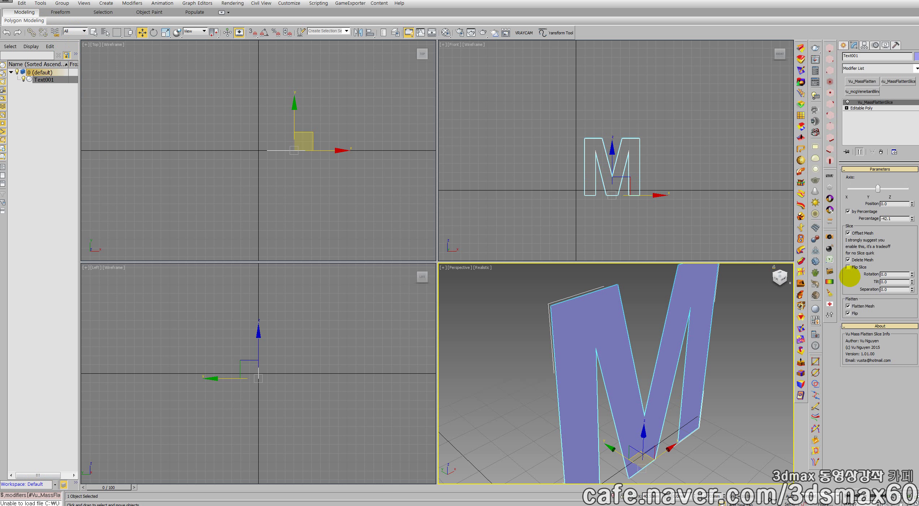
click(848, 314)
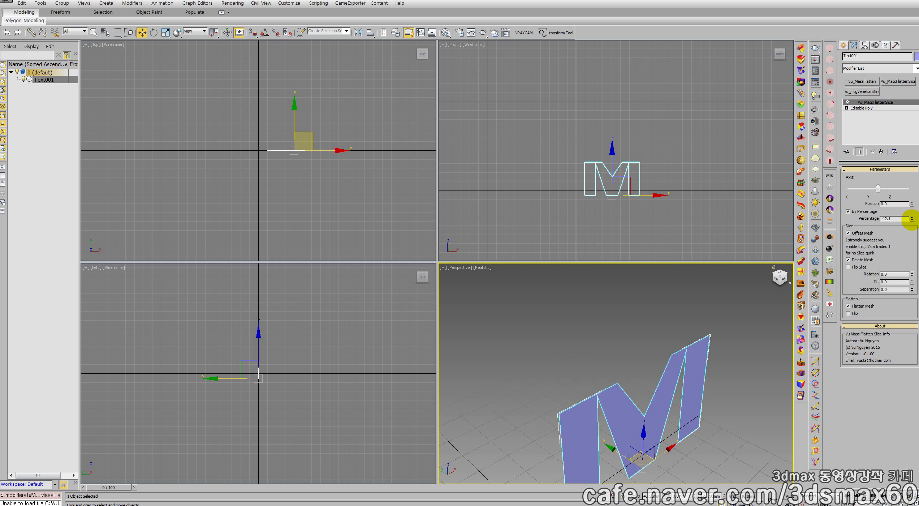
drag(912, 218, 906, 67)
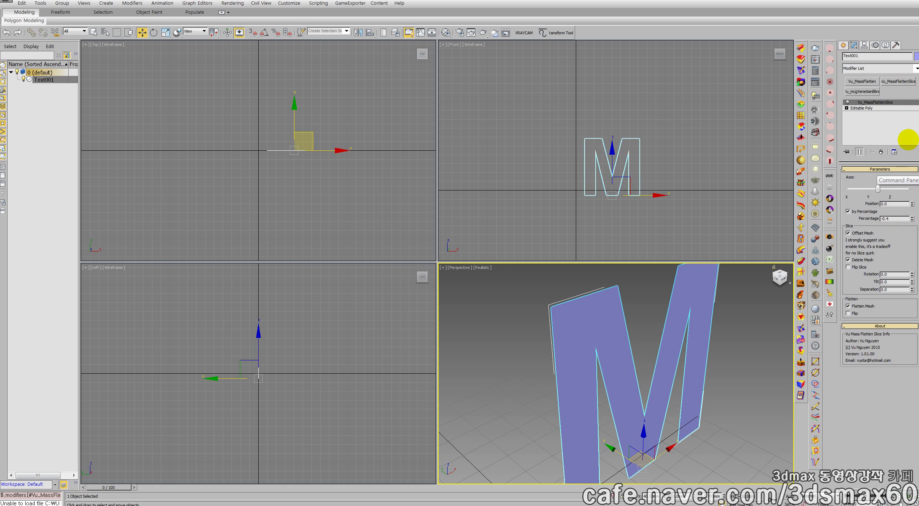
Add a Shell modifier to the letter M with an inner amount of 20 mm and an outer amount of 0 mm
click(915, 68)
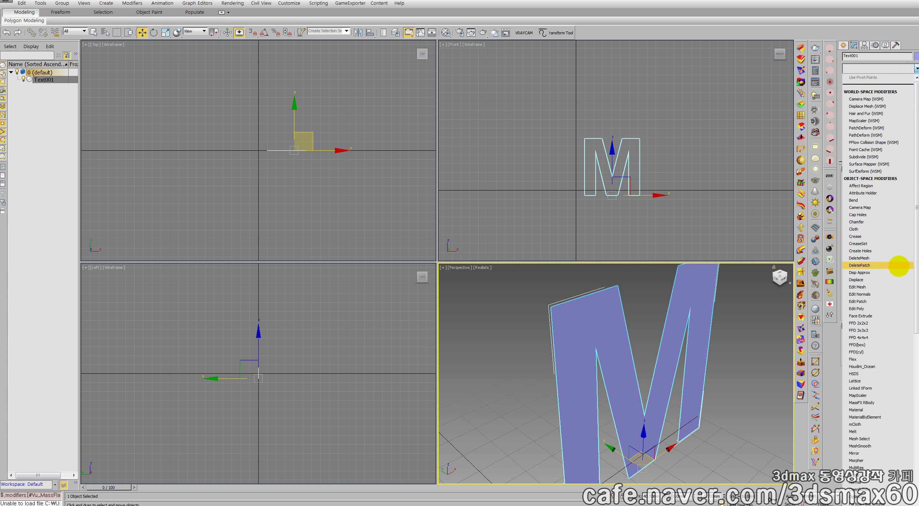
scroll(899, 265, down, 15)
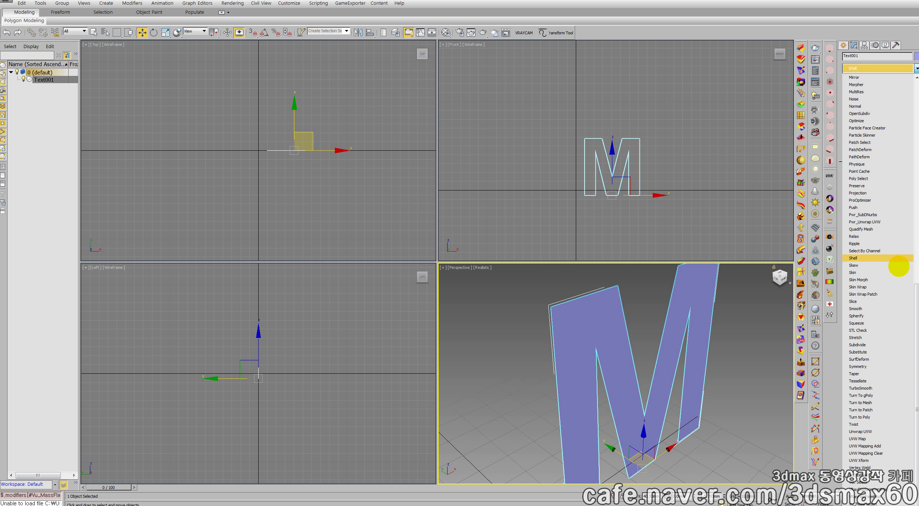
click(899, 265)
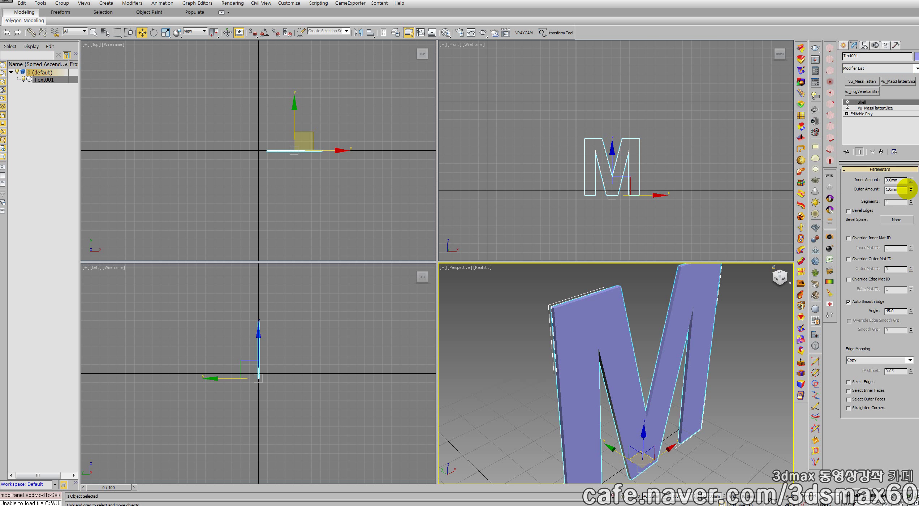
right_click(910, 189)
double_click(900, 180)
text(1)
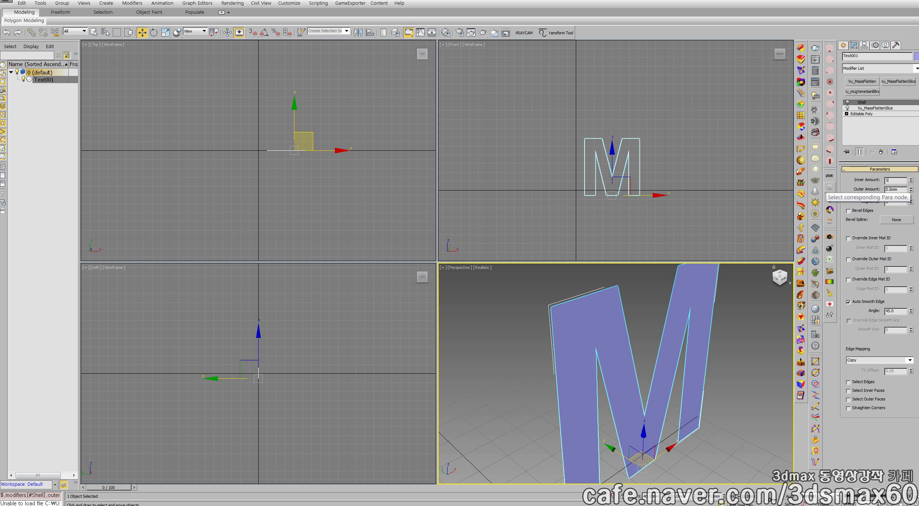
text(0)
key(Return)
text(20)
key(Return)
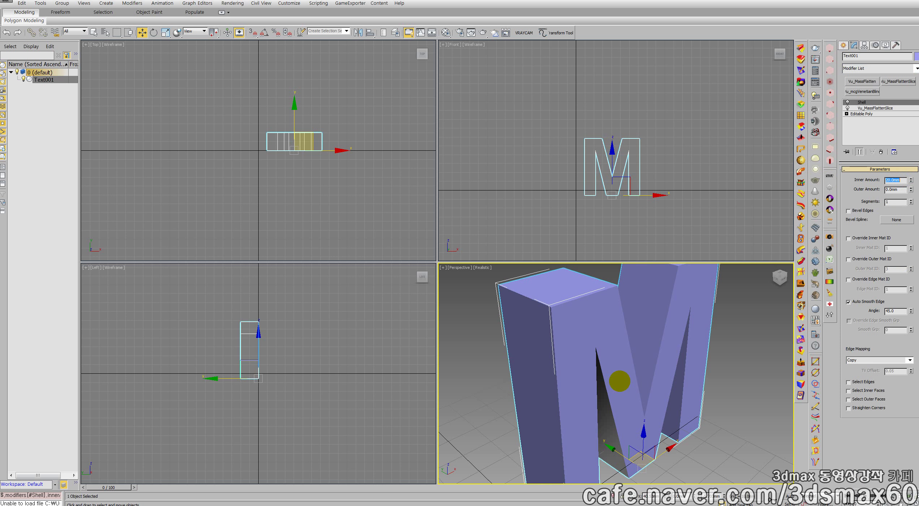
key(alt+w)
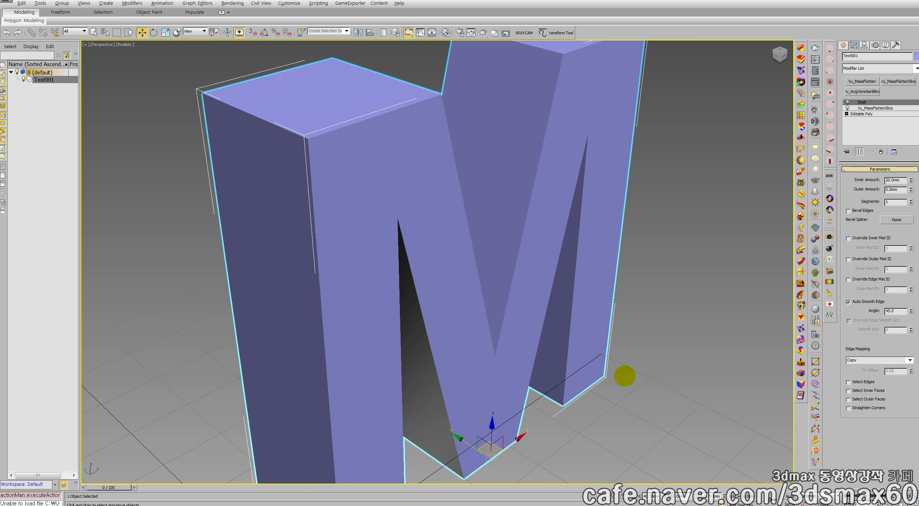
scroll(622, 375, down, 3)
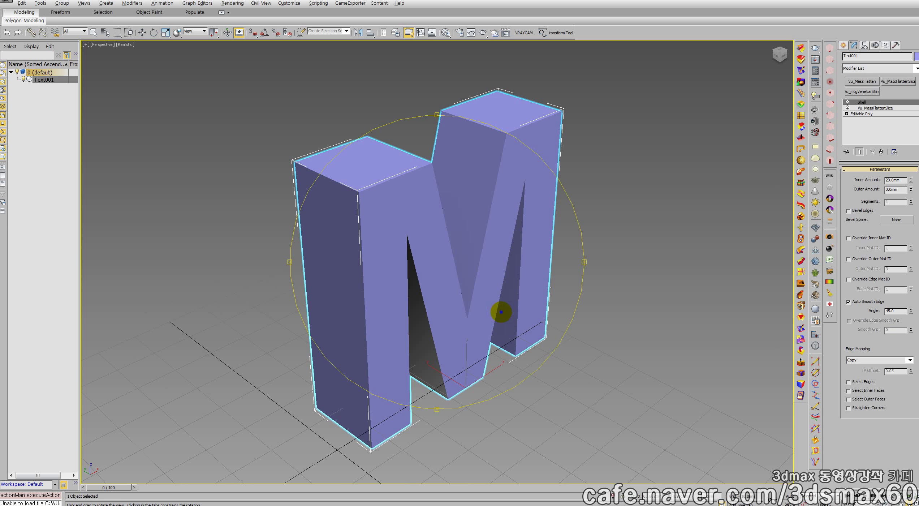
alt+middle_drag(497, 312, 493, 299)
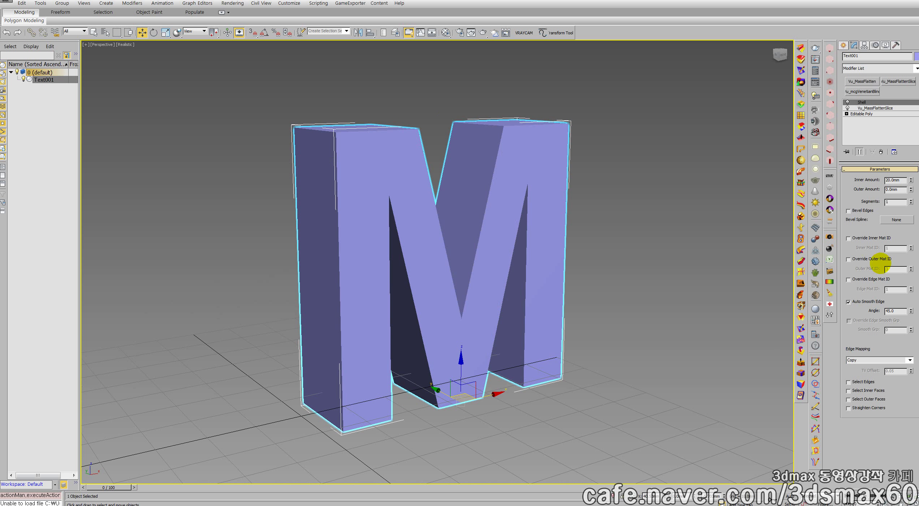
In the Vu_MassFlattenSlice modifier beneath Shell, turn off Delete Mesh and lower the slice percentage to -50.6
click(871, 107)
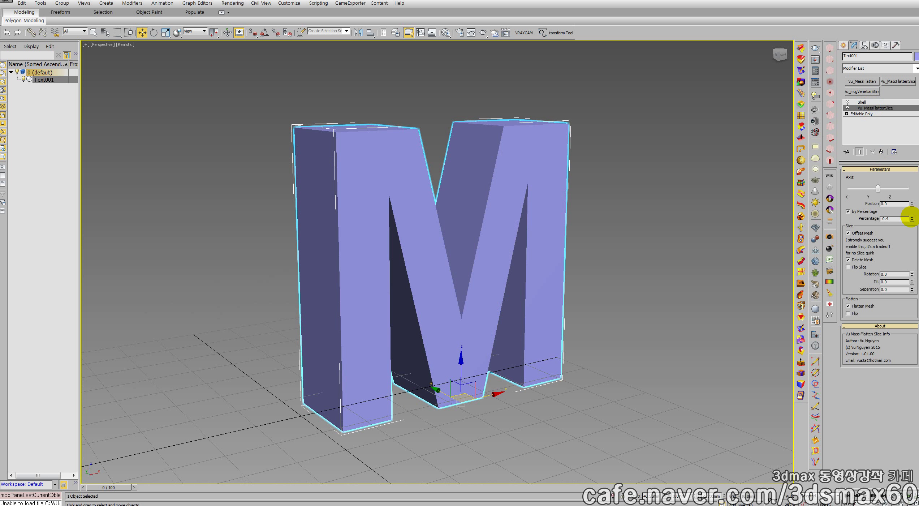
drag(911, 218, 21, 364)
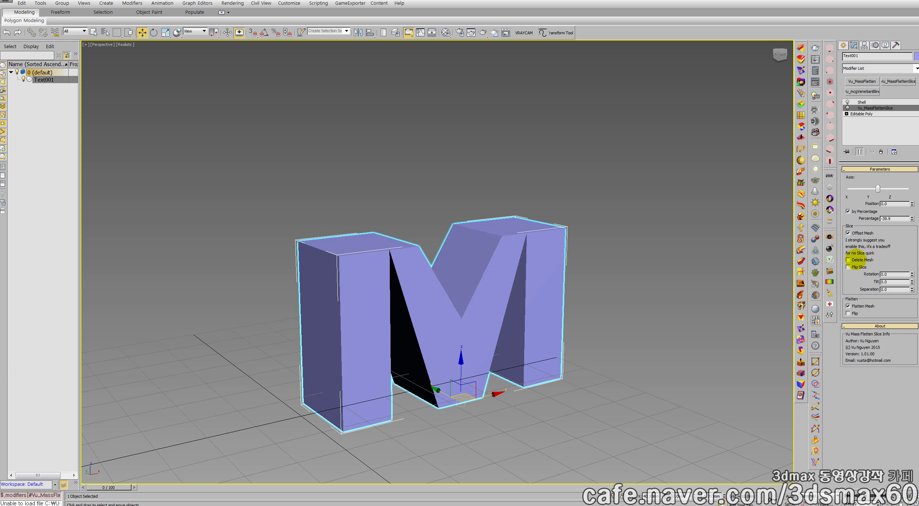
click(857, 259)
drag(911, 217, 903, 255)
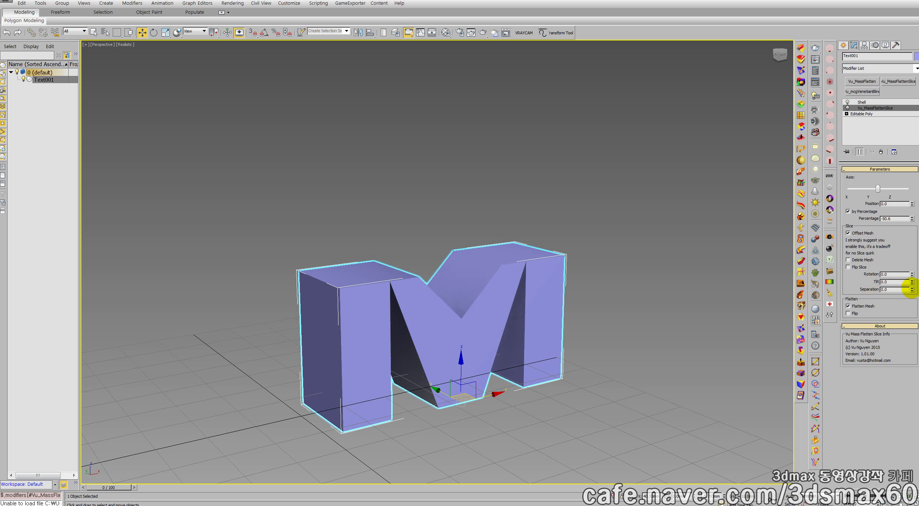
Turn Delete Mesh back on, set the slice separation to 64.8, and raise the percentage to -16.5
drag(912, 289, 908, 248)
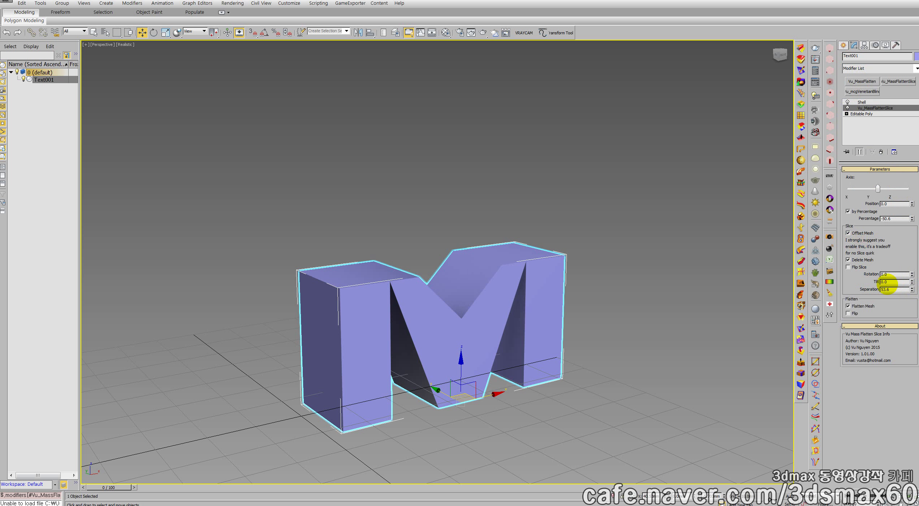
drag(911, 289, 906, 259)
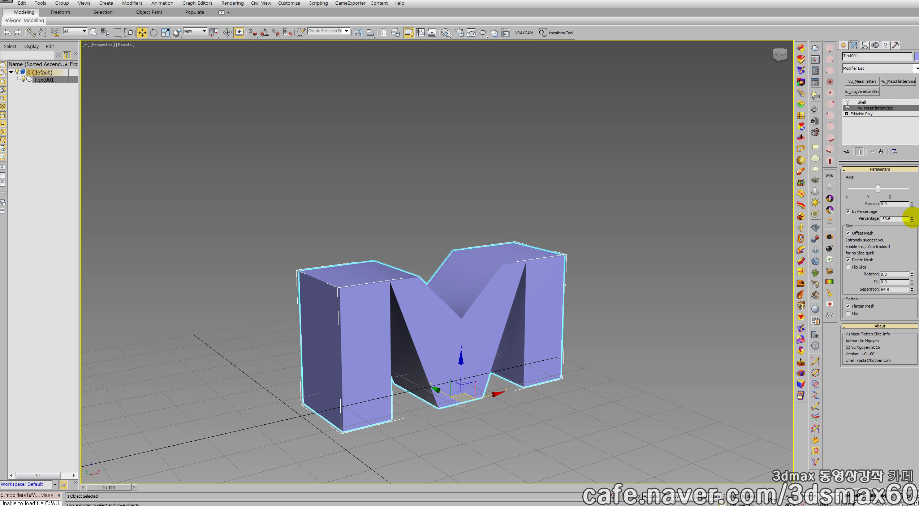
drag(911, 218, 866, 122)
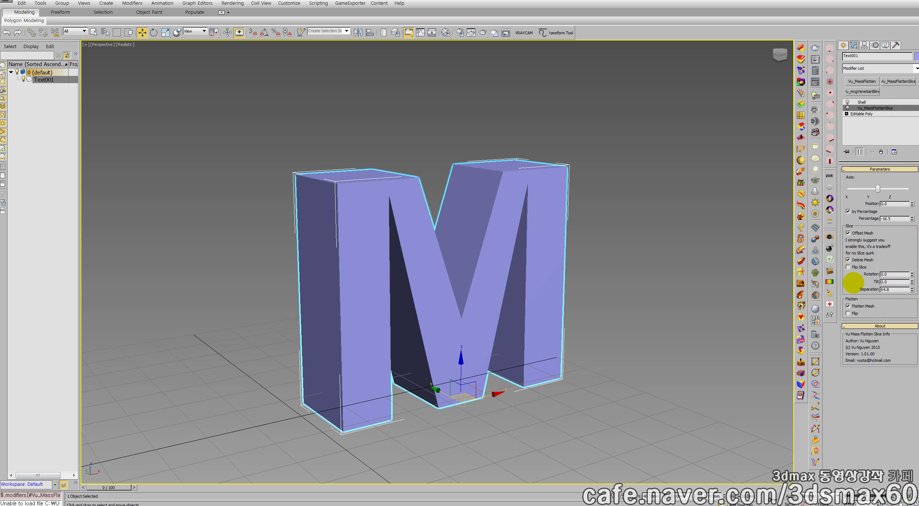
Try the flatten Flip and Flip Slice options on the M, leaving both off, and display edged faces
click(849, 314)
click(848, 314)
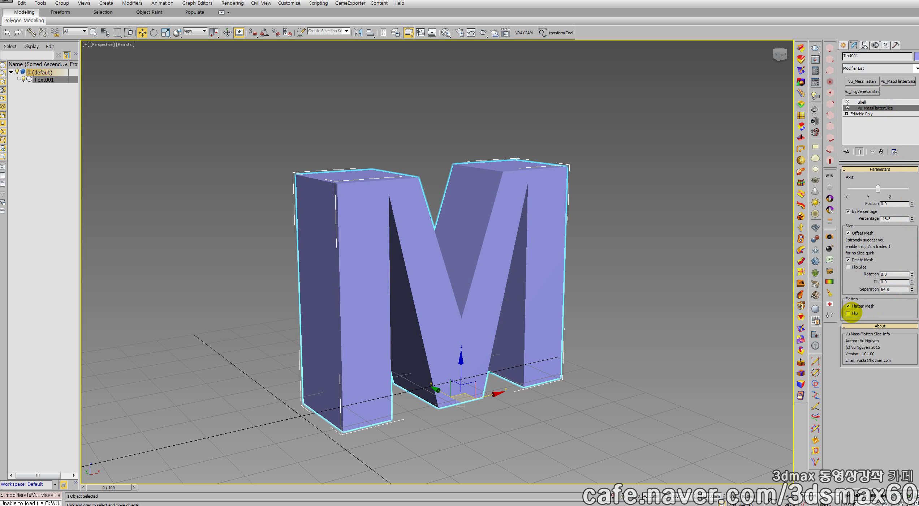
key(F4)
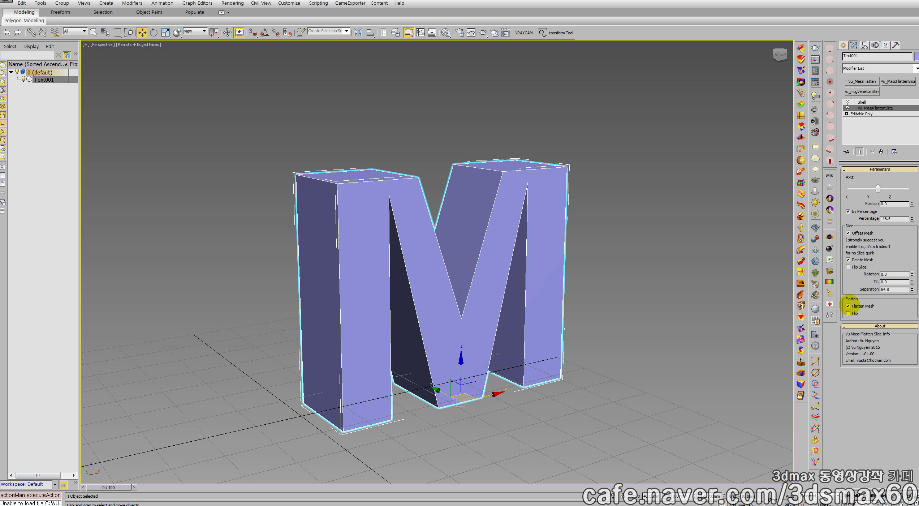
click(857, 268)
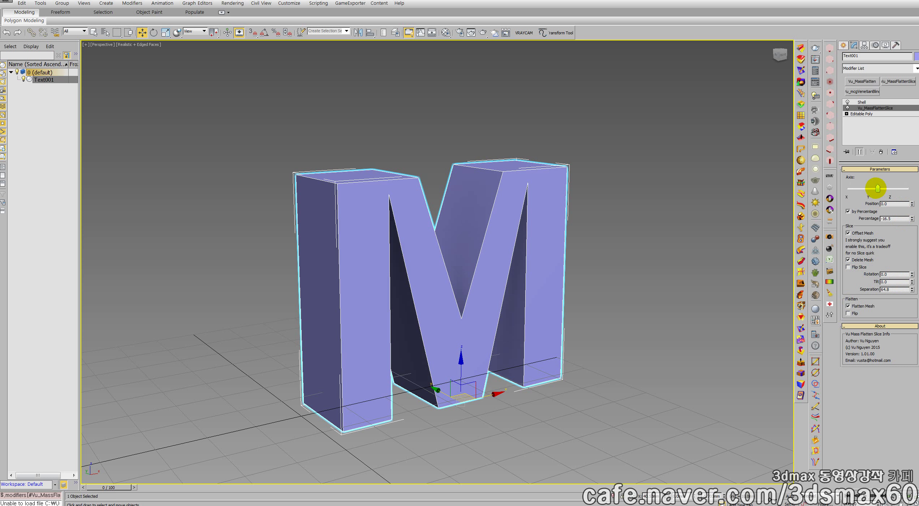
Switch the M's slice axis to X and set the separation to 52.0, keeping Delete Mesh on
drag(877, 188, 846, 189)
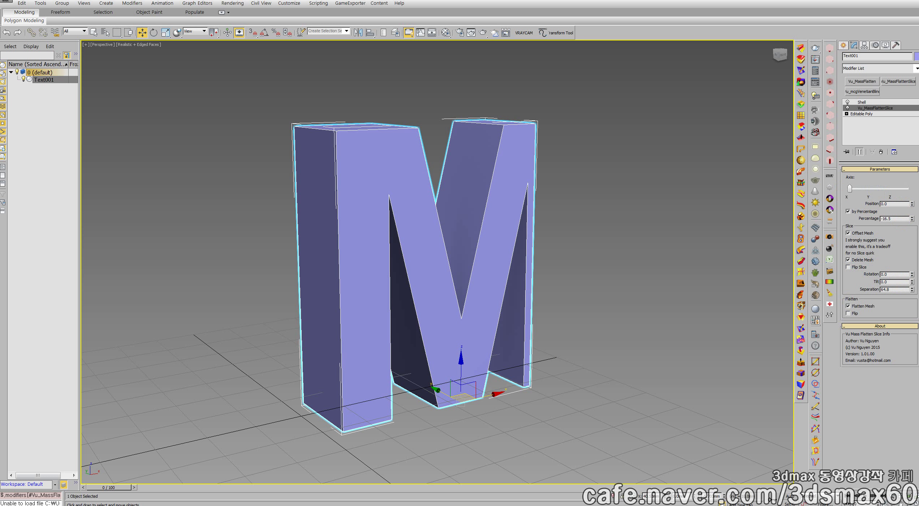
drag(911, 289, 902, 230)
click(863, 259)
drag(912, 289, 913, 416)
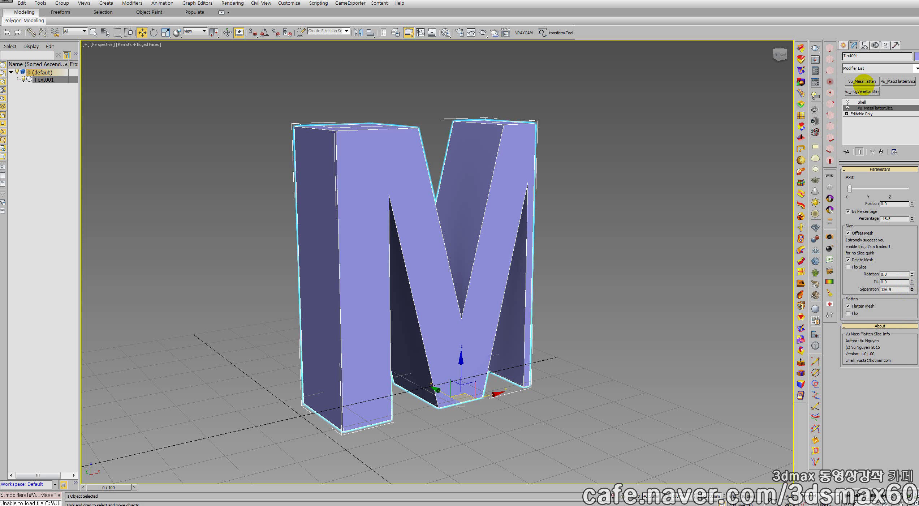
drag(912, 289, 913, 403)
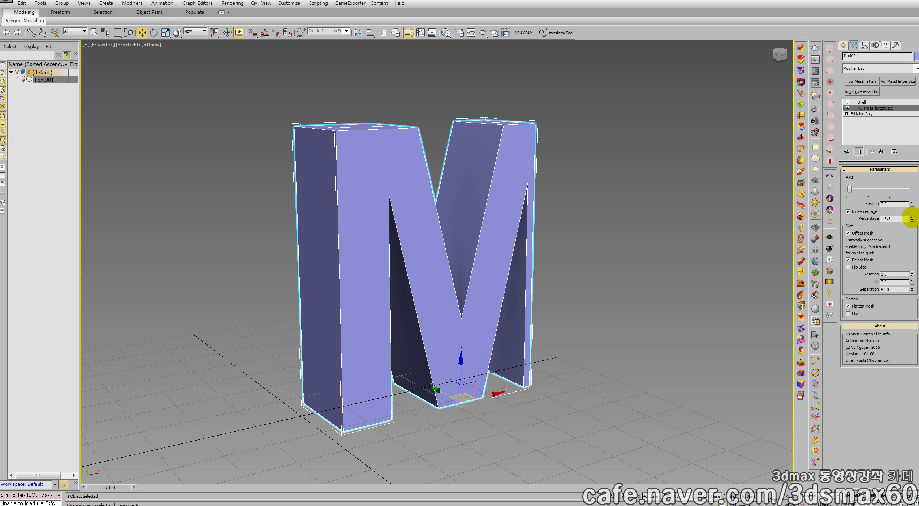
Set the slice percentage to 12.1 and return the slice axis to Y
drag(911, 219, 896, 132)
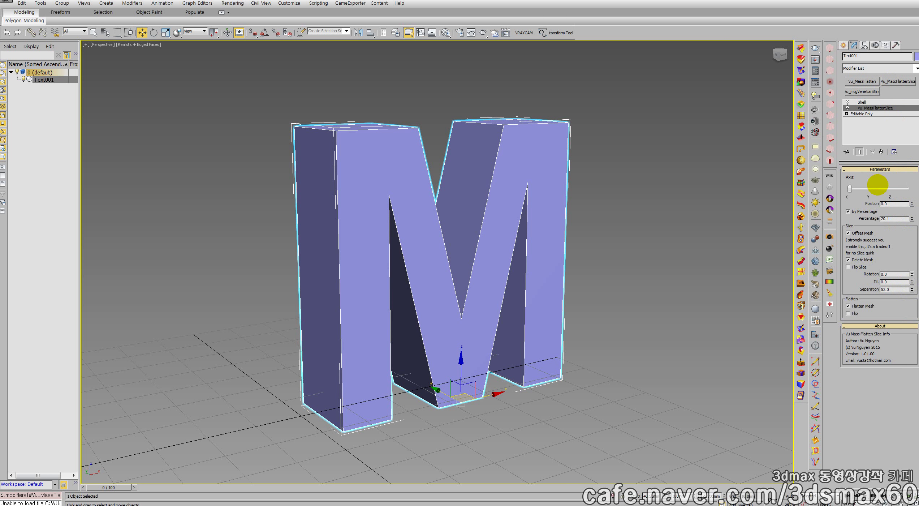
drag(911, 219, 911, 238)
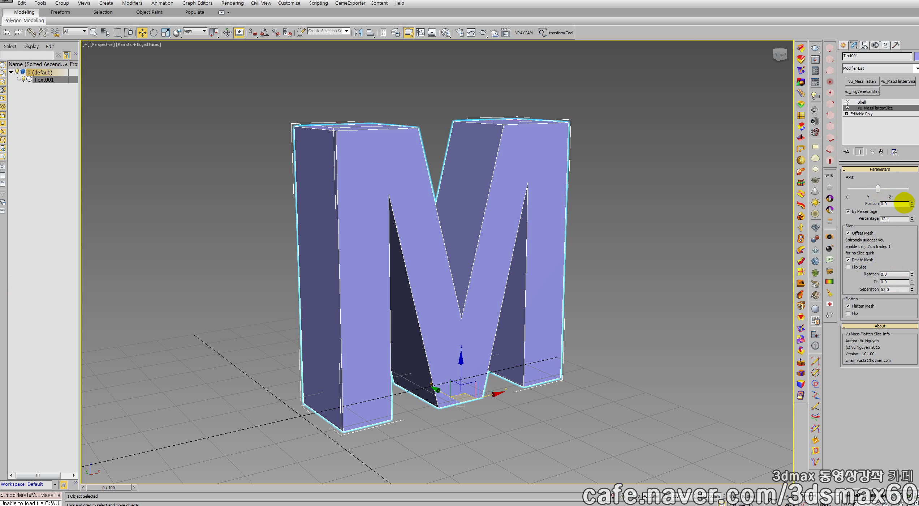
key(z)
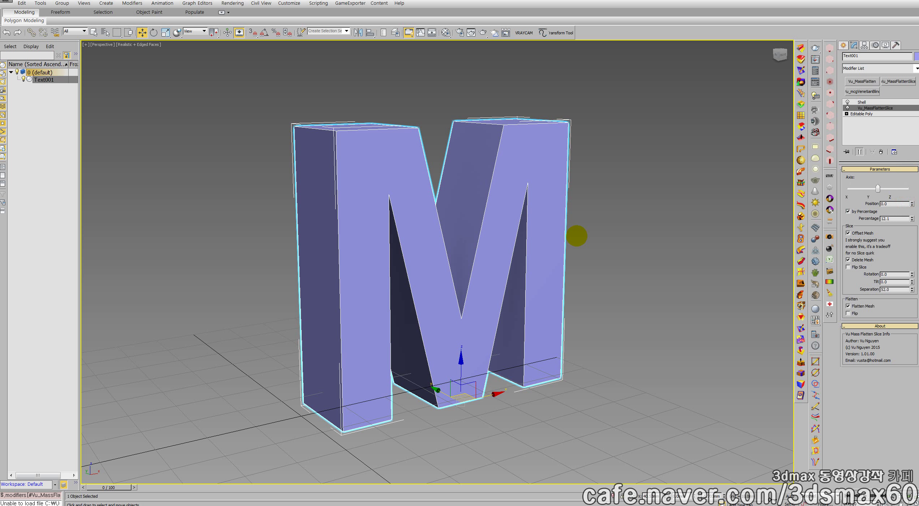
Start a new empty scene and draw a box about 62 mm long, 114 mm wide and 101 mm high
key(ctrl+n)
click(417, 263)
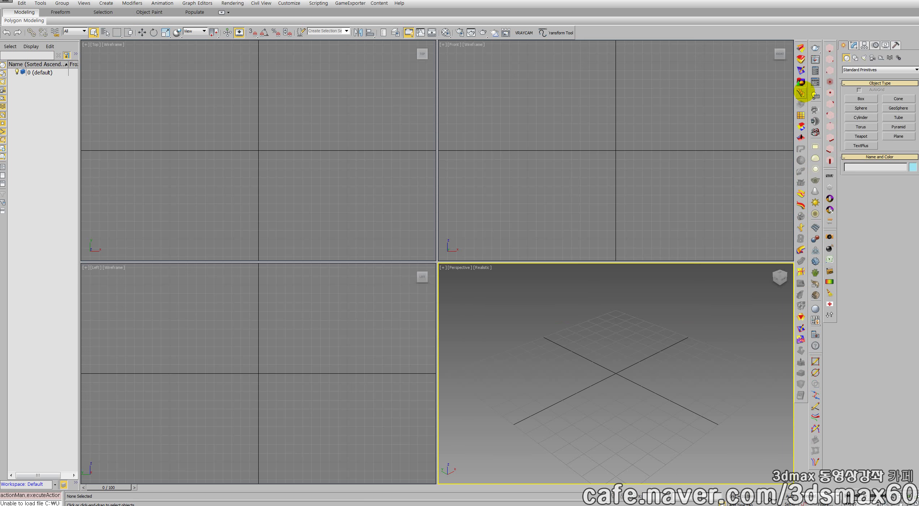
click(861, 98)
drag(657, 336, 597, 455)
click(609, 310)
scroll(647, 361, down, 3)
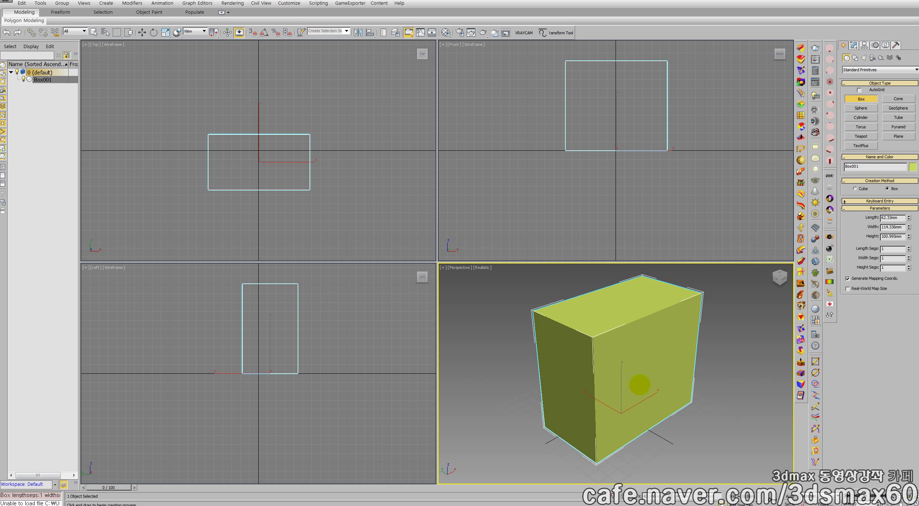
Apply the Vu_MassFlattenSlice modifier to the box, enable By Percentage, and set the percentage to 45.5 on the Z axis
click(854, 45)
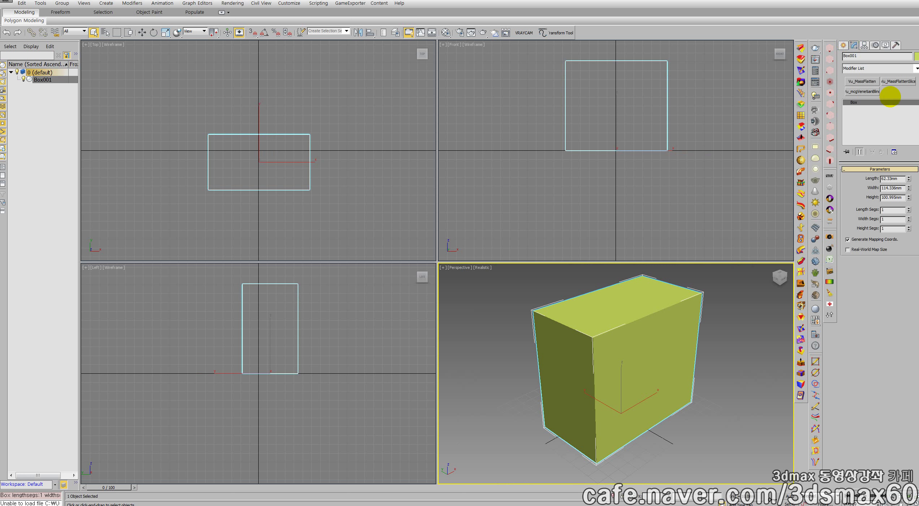
click(895, 81)
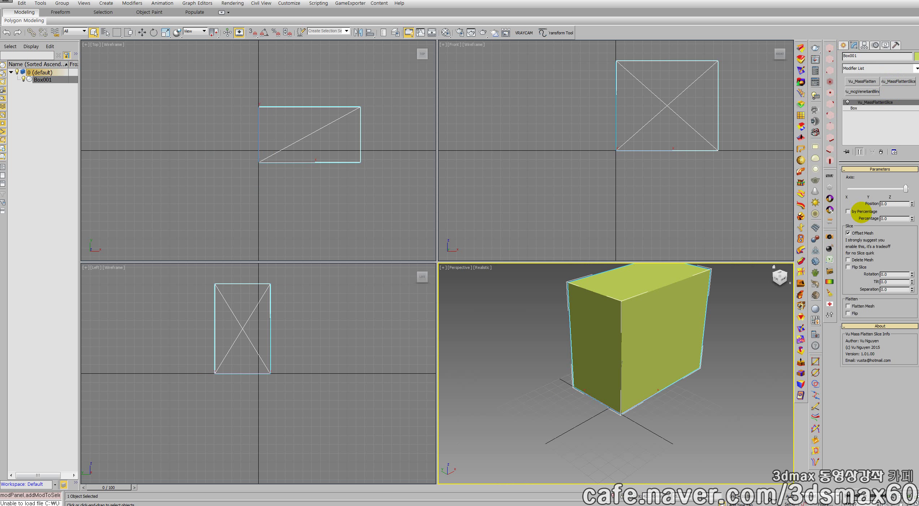
click(848, 211)
drag(912, 218, 822, 58)
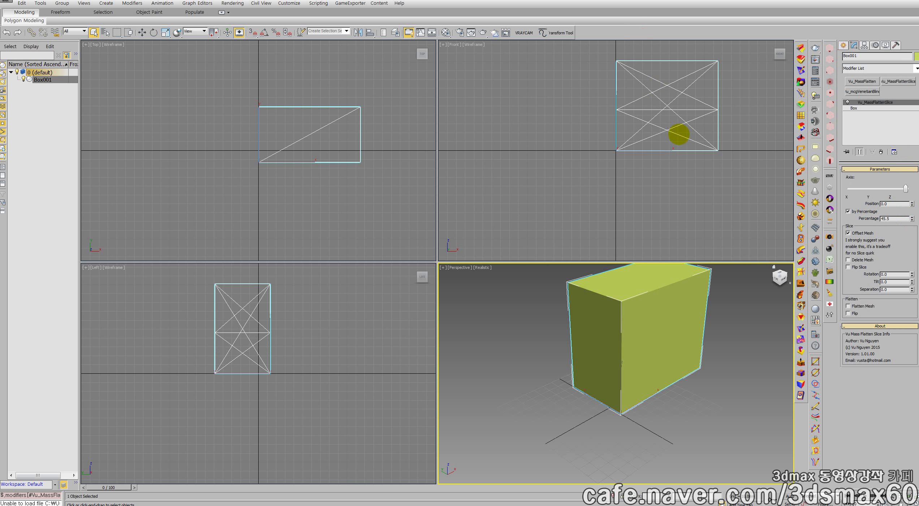
middle_drag(680, 133, 663, 190)
middle_drag(700, 327, 691, 365)
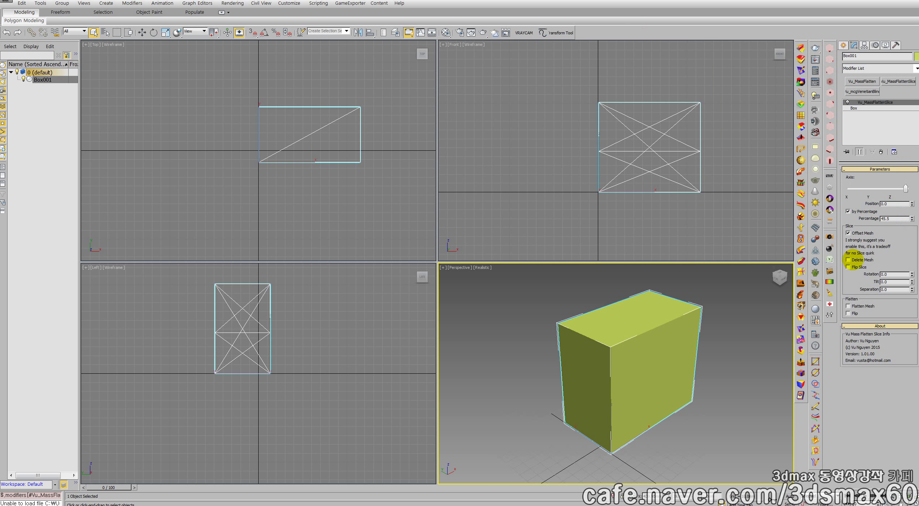
Enable Delete Mesh and Flip Slice so only the lower part of the box is kept
click(848, 259)
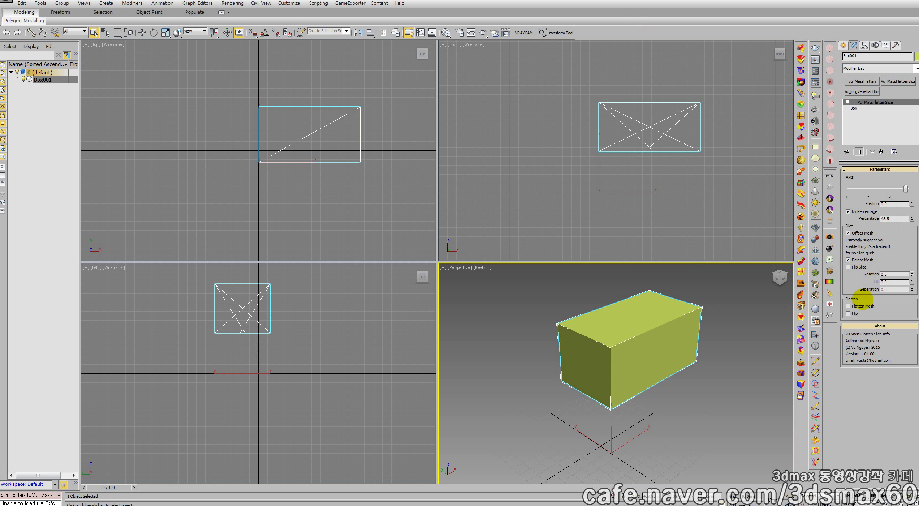
click(848, 313)
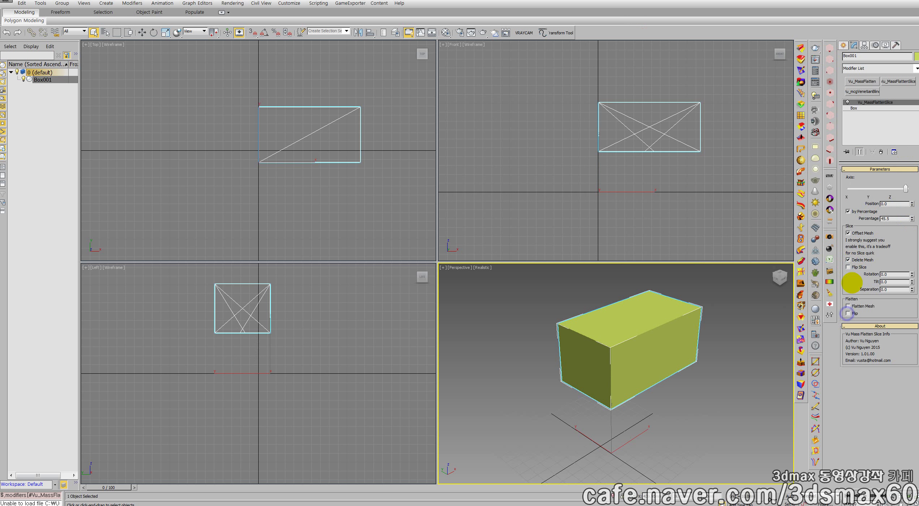
click(848, 266)
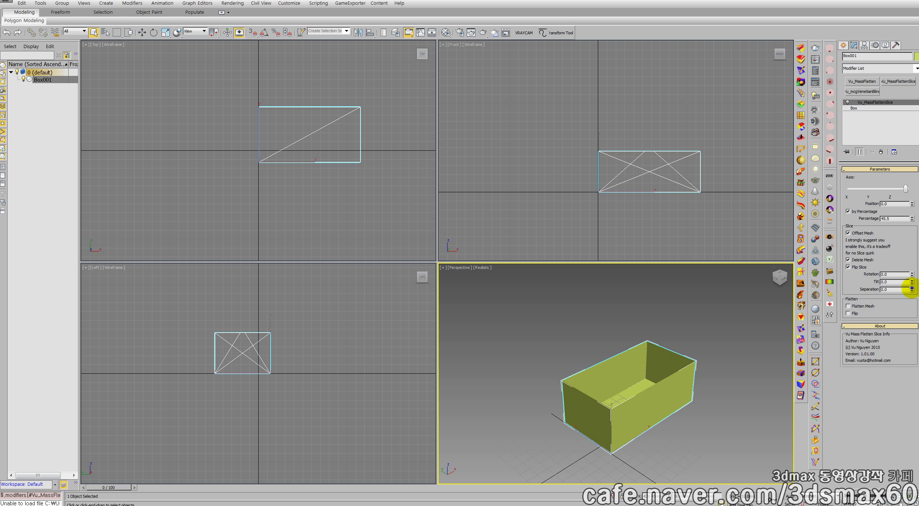
Turn off Delete Mesh and set the slice separation to 24.0 to pull the two halves of the box apart
drag(912, 289, 872, 224)
click(863, 260)
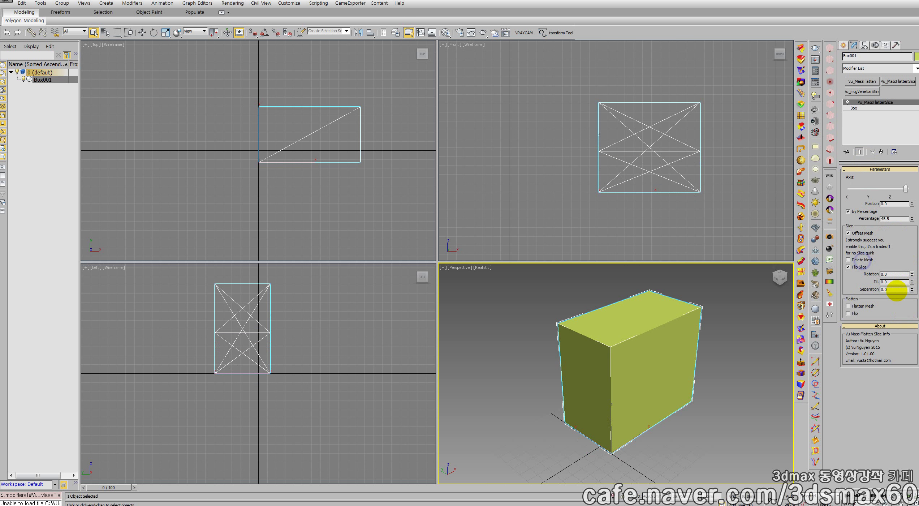
drag(911, 290, 894, 201)
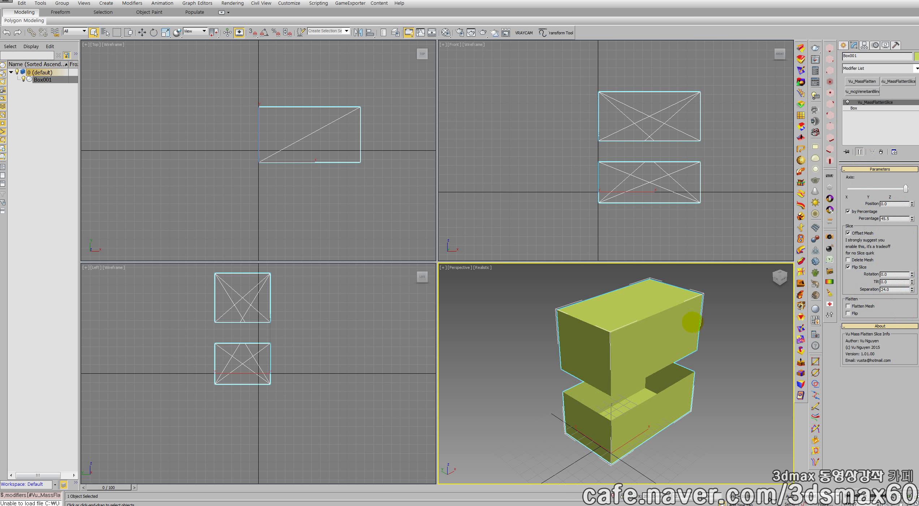
middle_drag(692, 322, 680, 311)
key(alt+w)
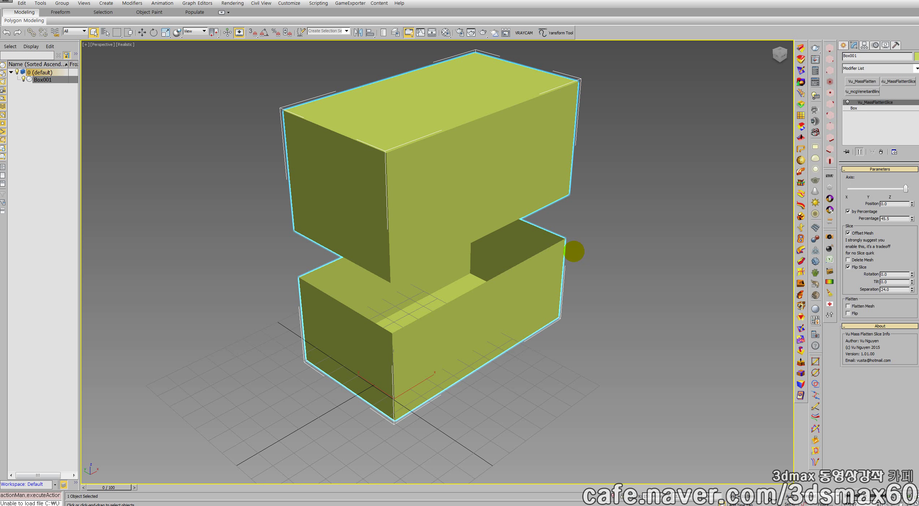
Turn Delete Mesh on and back off to compare the lower half alone with both separated halves
alt+middle_drag(575, 251, 608, 241)
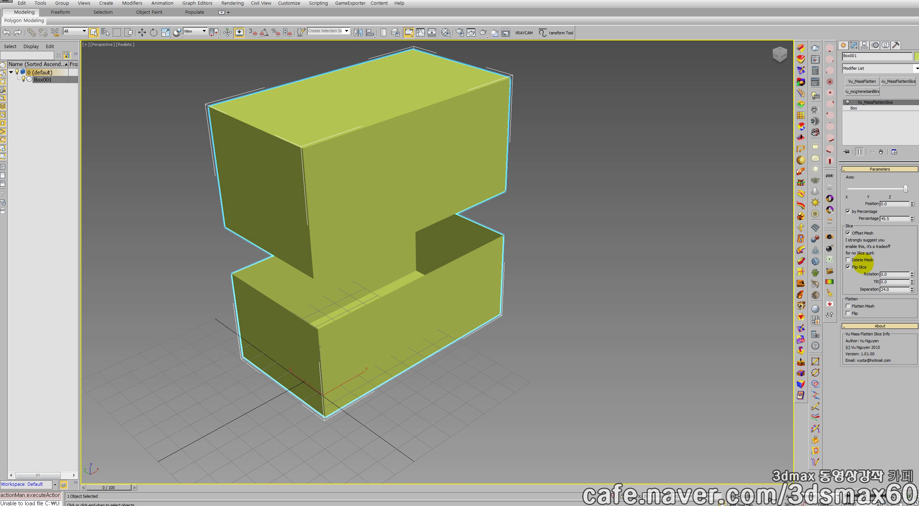
click(848, 260)
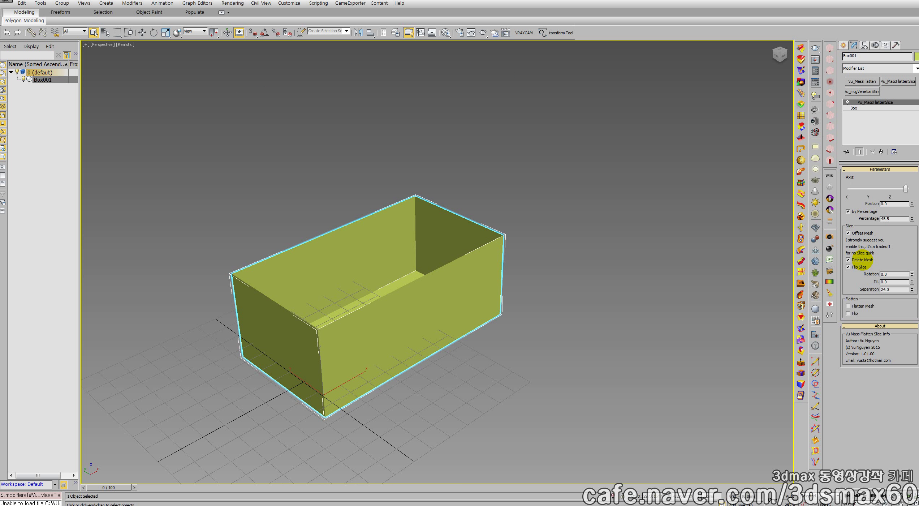
click(849, 260)
click(862, 259)
click(862, 260)
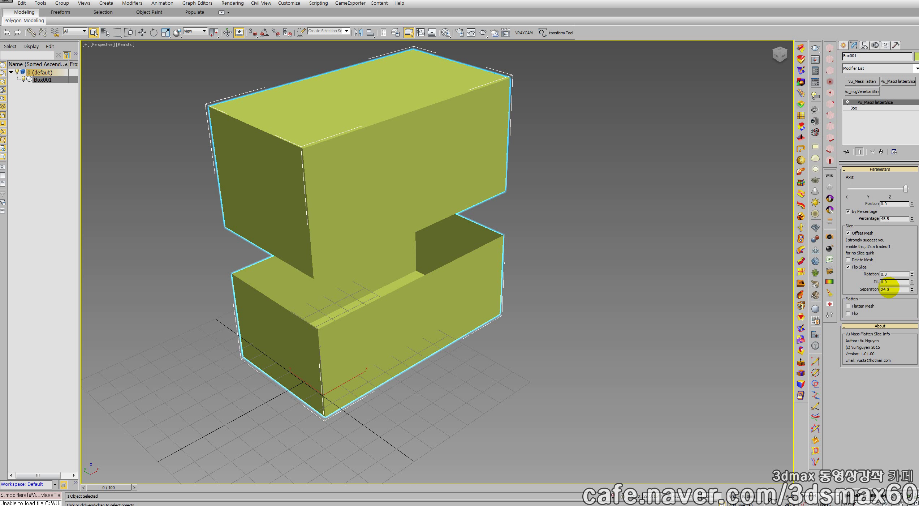
Tilt the cut through the box by setting the slice rotation to -14.6, and set the slice percentage to 38.5
double_click(895, 289)
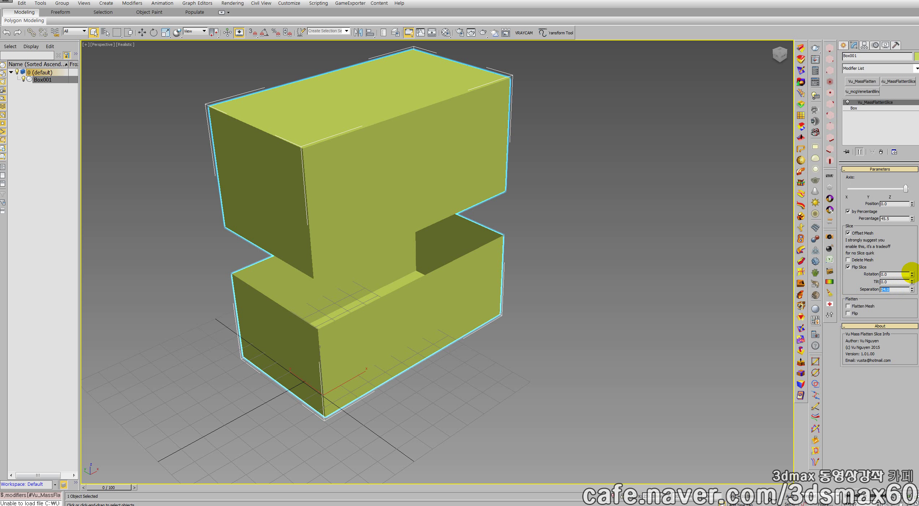
drag(911, 274, 901, 233)
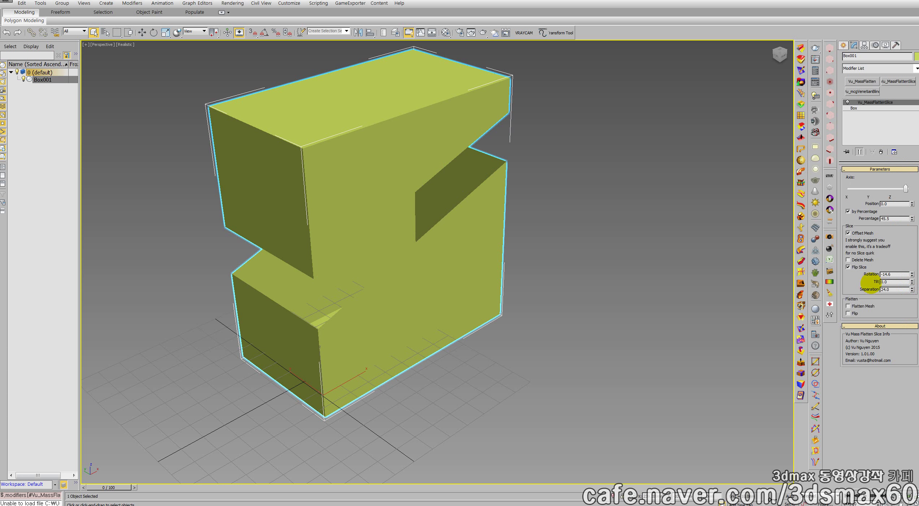
click(863, 306)
click(863, 305)
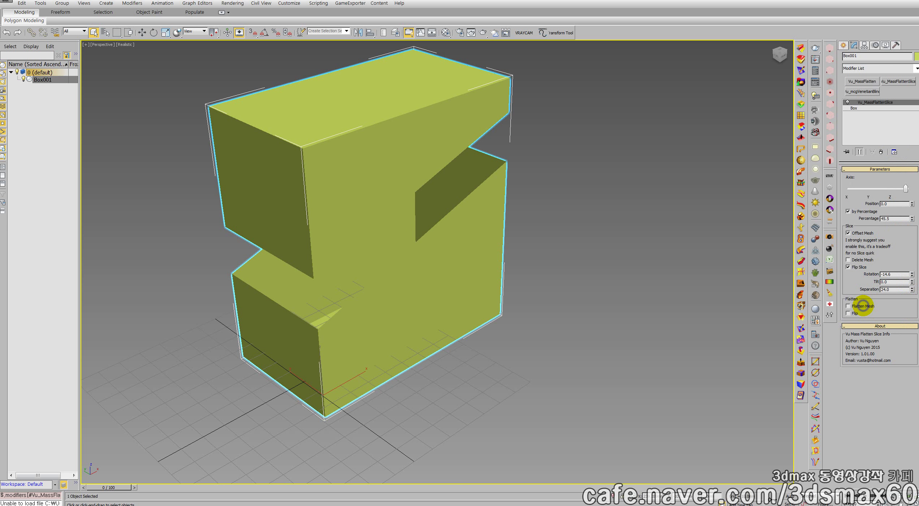
click(863, 306)
click(864, 306)
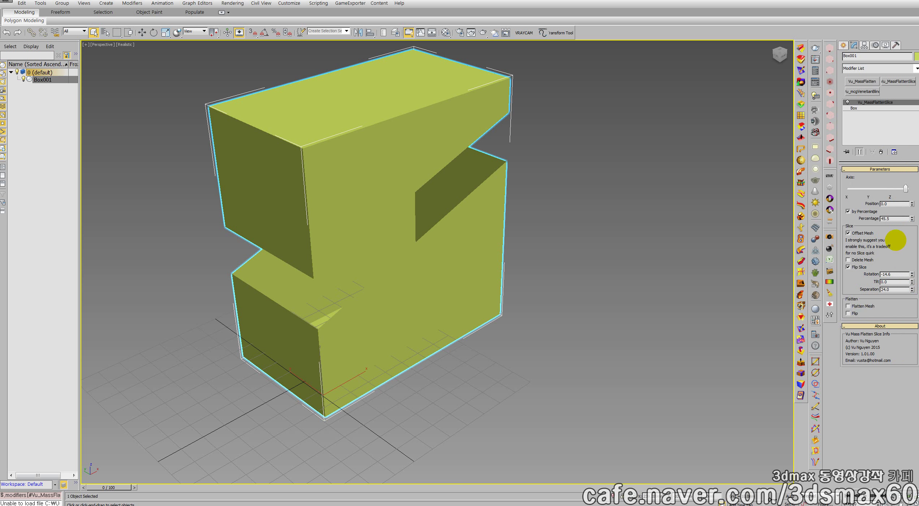
drag(911, 218, 895, 243)
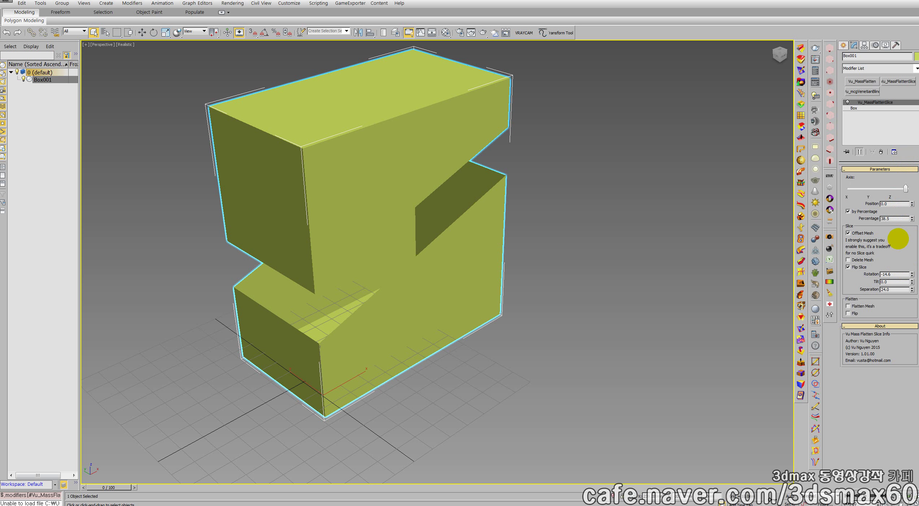
Add a Shell modifier with a 2.87 mm outer amount to the sliced box, and try the Straighten Corners option
click(917, 69)
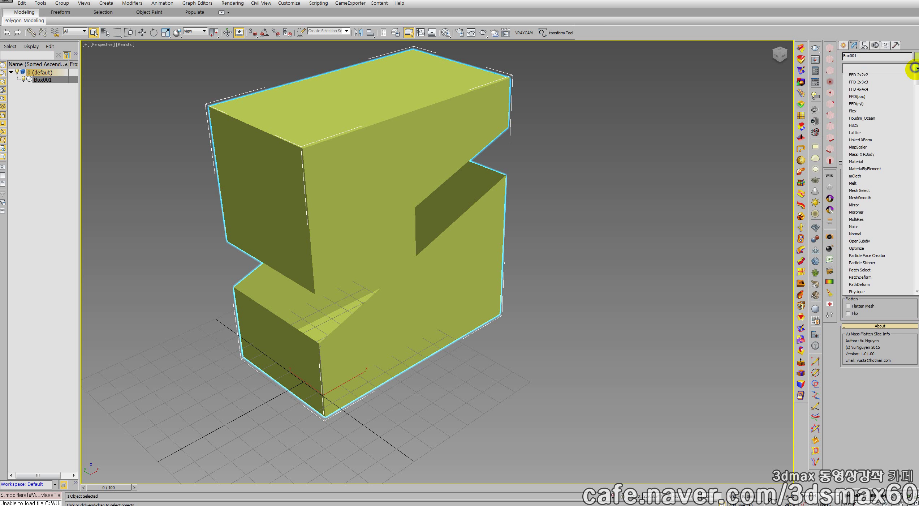
text(sh)
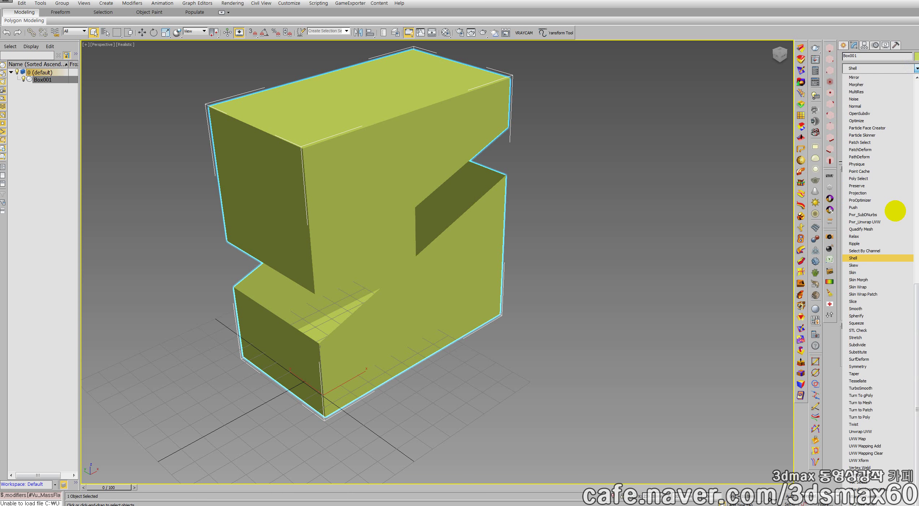
key(Return)
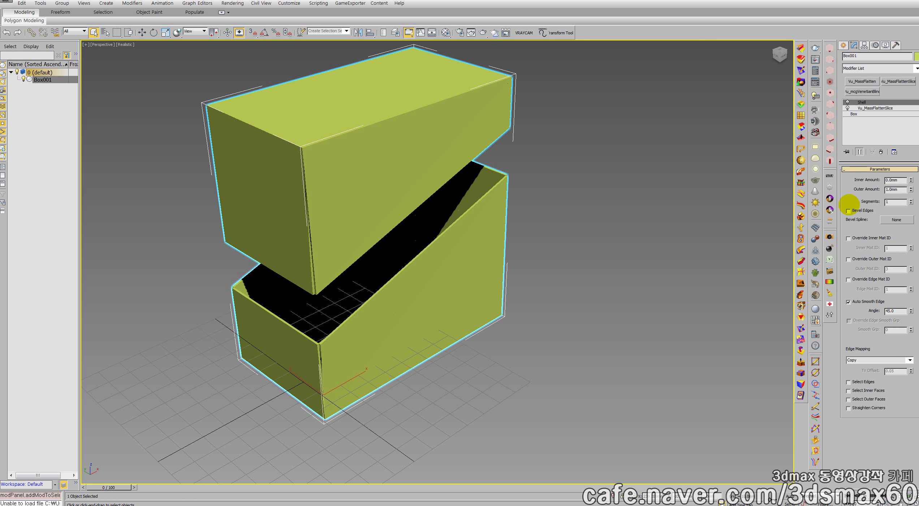
drag(911, 189, 888, 119)
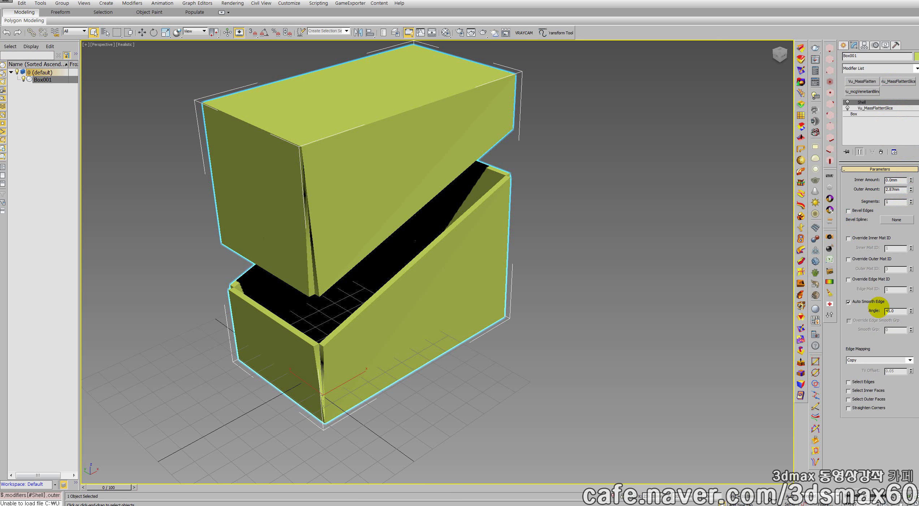
click(864, 408)
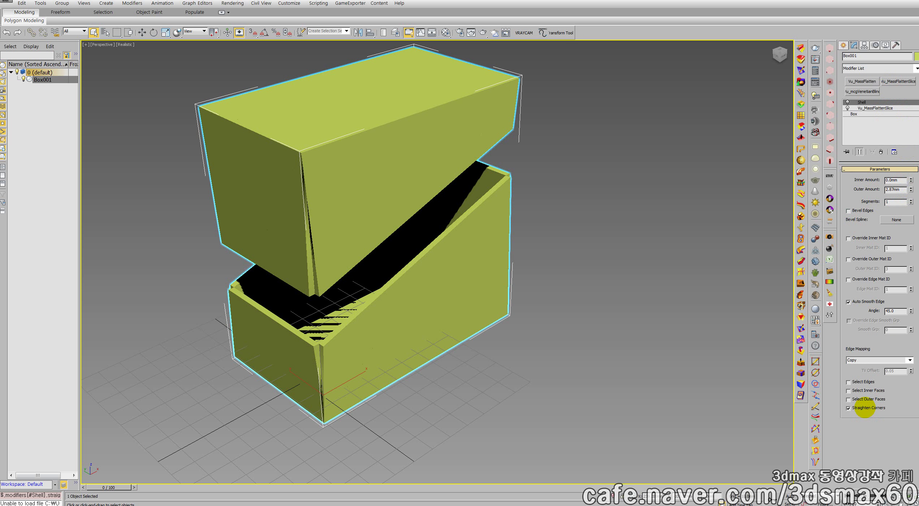
click(849, 408)
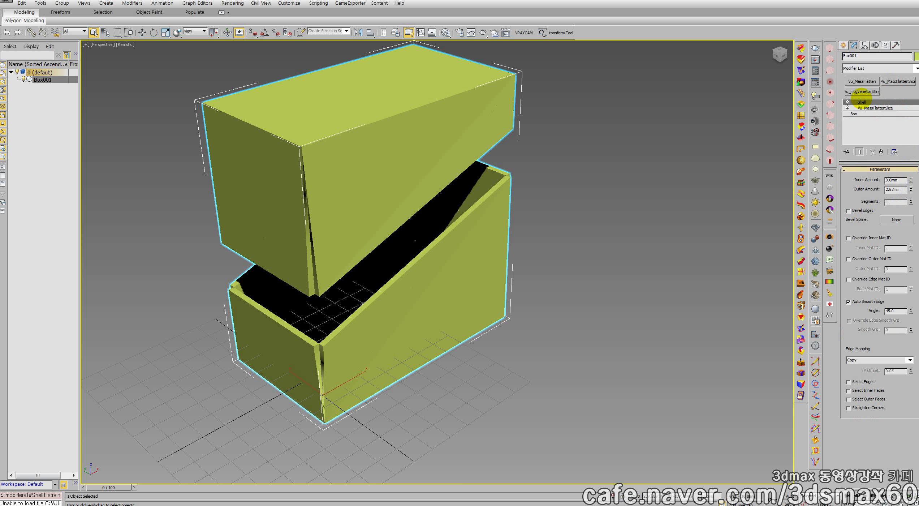
Reorder the modifier stack so Shell sits below Vu_MassFlattenSlice and the box is shelled before it is sliced
drag(862, 102, 864, 113)
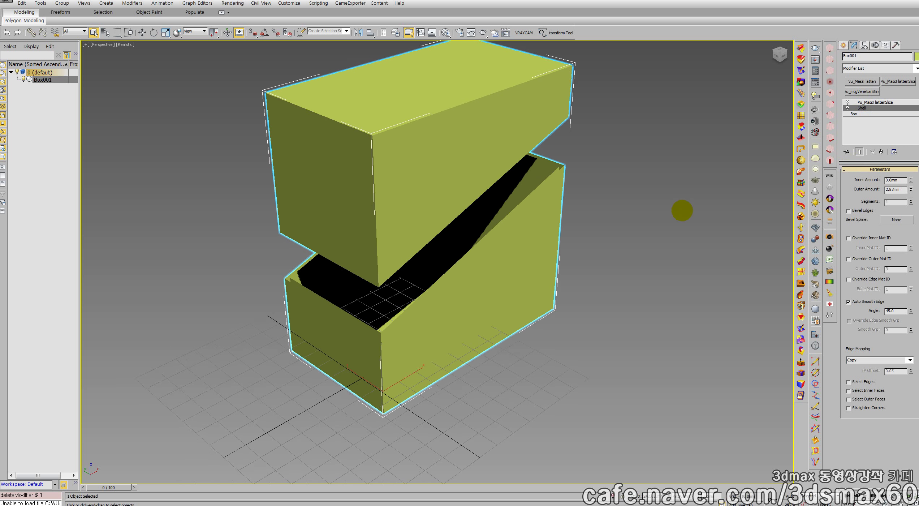
scroll(677, 212, up, 6)
key(z)
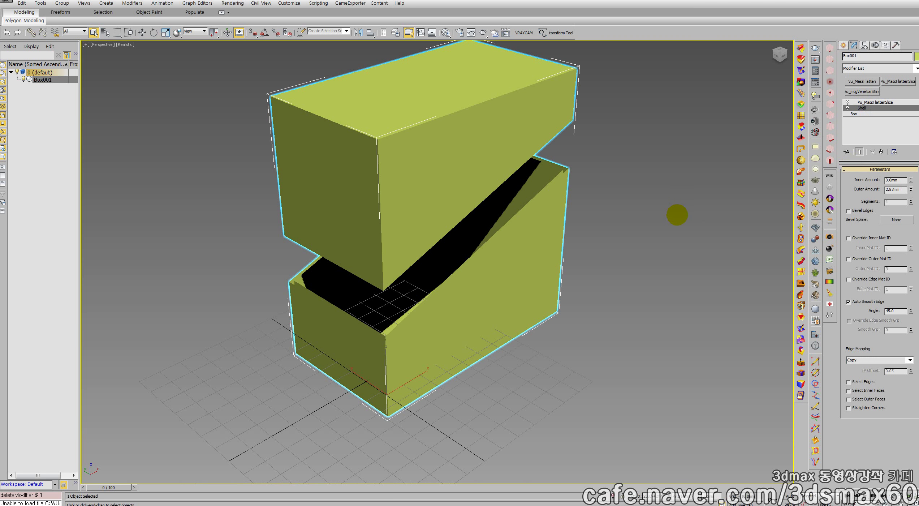
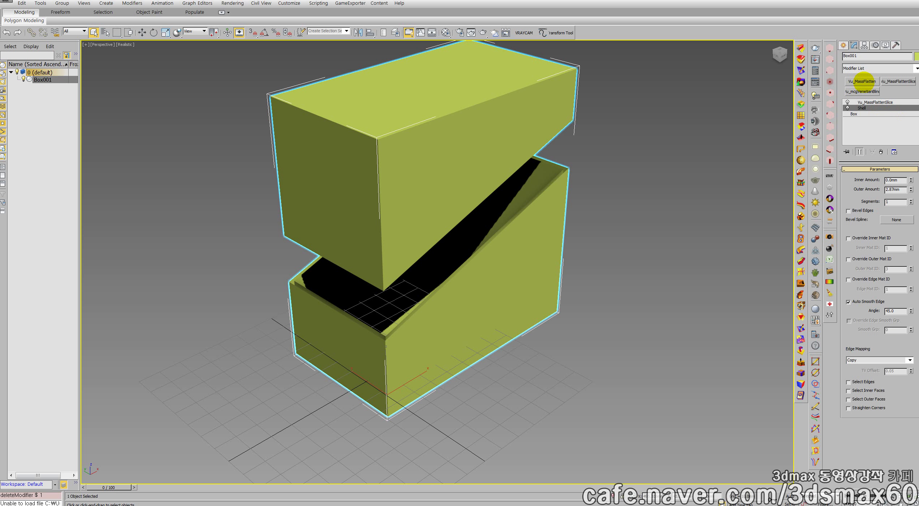
middle_drag(589, 193, 601, 215)
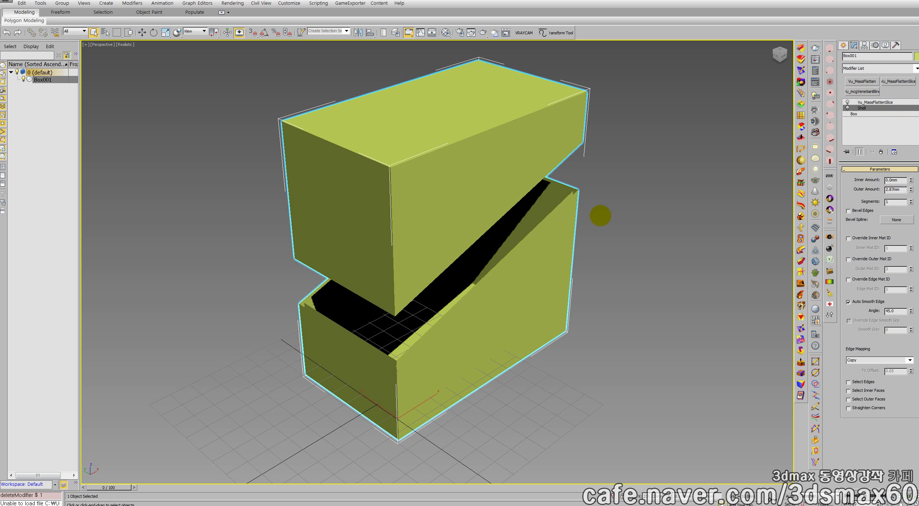
Start a new empty scene and show it in the four-viewport layout with the Perspective view active
key(ctrl+n)
click(416, 263)
click(417, 263)
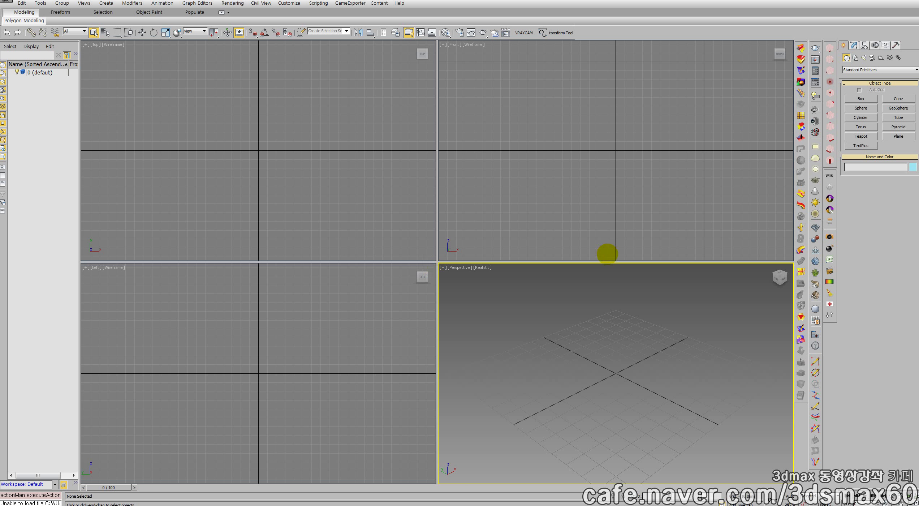
click(622, 249)
key(alt+w)
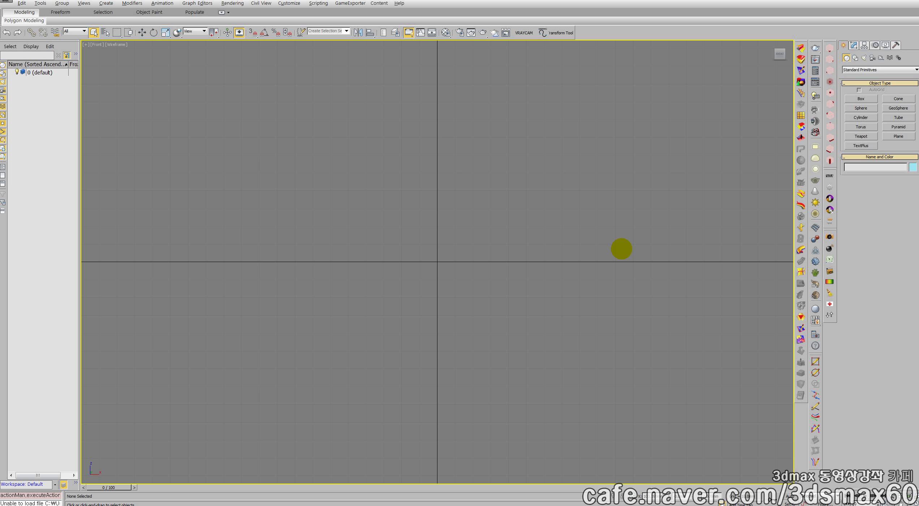
key(alt+w)
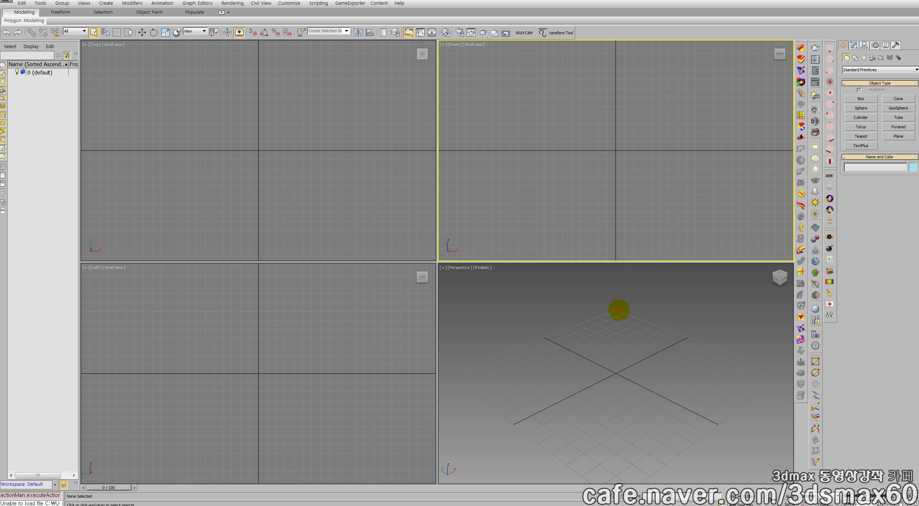
click(619, 310)
key(alt+w)
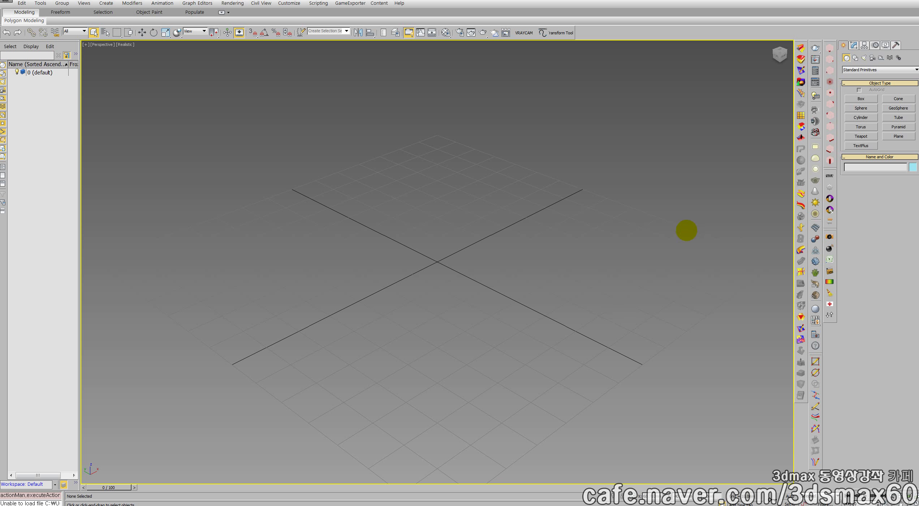
key(alt+w)
Draw a plane about 16 mm long and 188 mm wide in the Top view and convert it to an editable poly
click(899, 136)
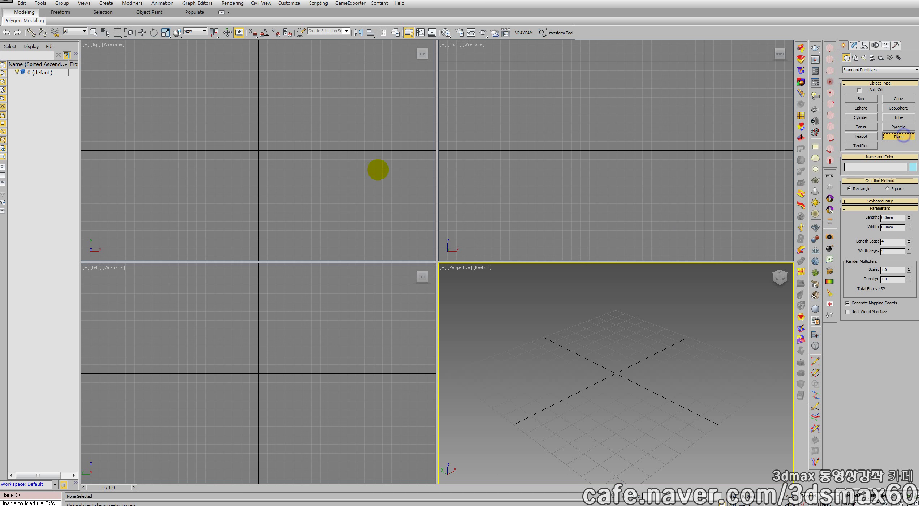
drag(207, 136, 374, 149)
scroll(329, 149, up, 3)
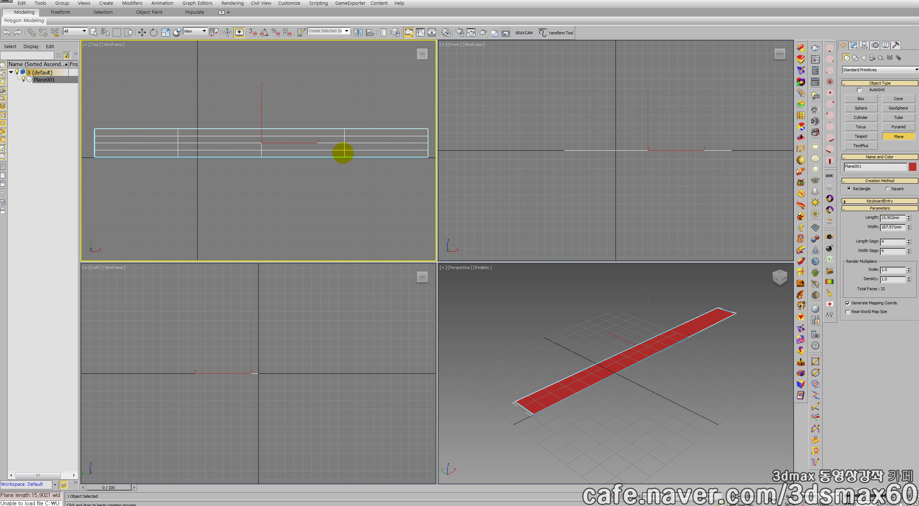
key(alt+c)
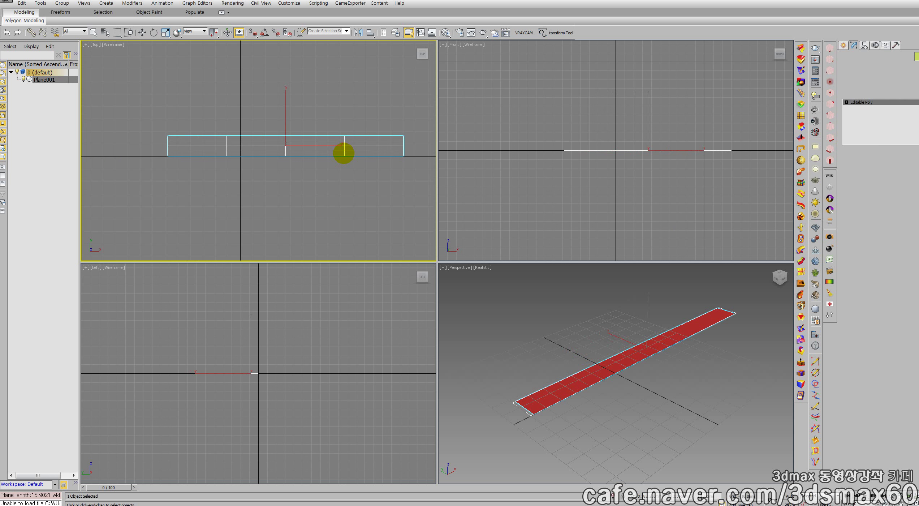
Move the plane's three middle lengthwise rows of vertices slightly upward to give the strip an arched cross-section
key(1)
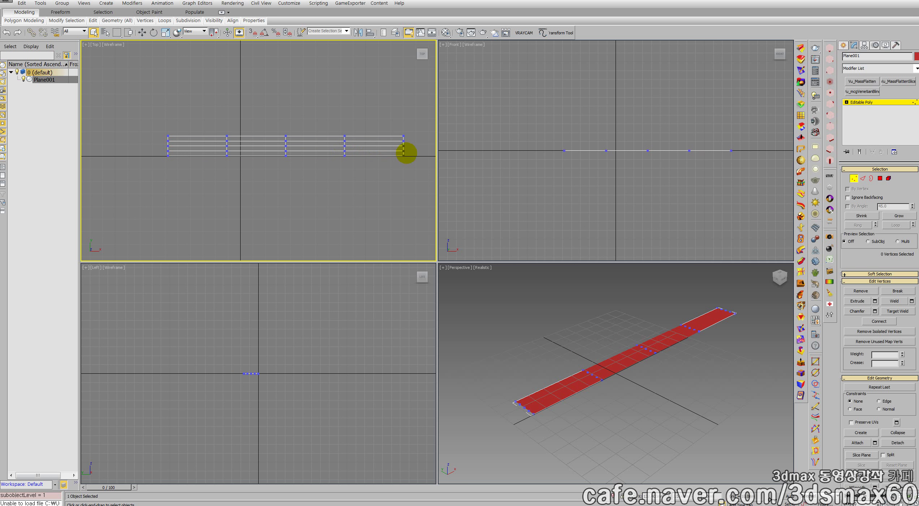
drag(155, 139, 410, 154)
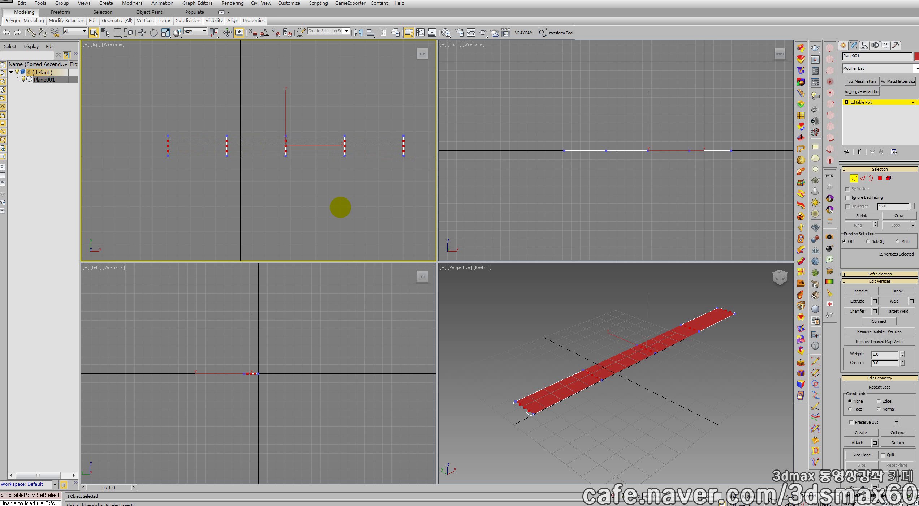
middle_click(633, 329)
right_click(634, 331)
click(637, 339)
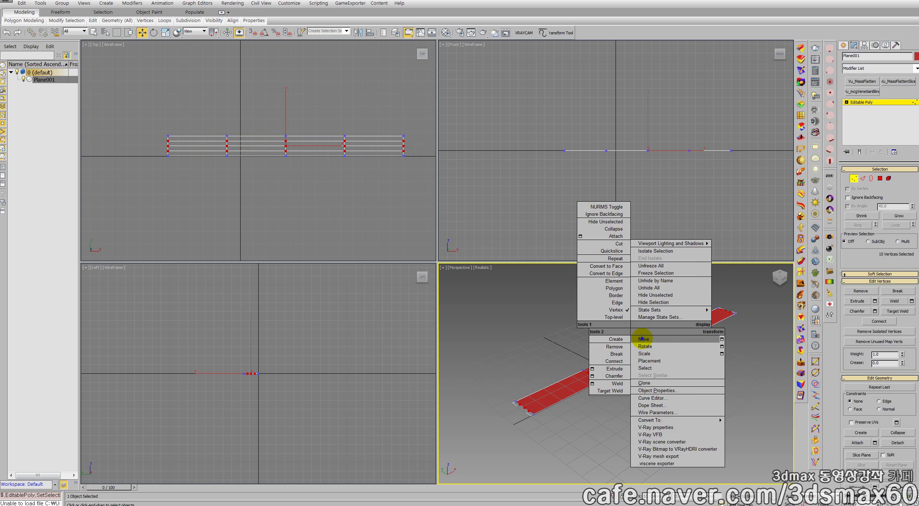
middle_click(649, 120)
drag(648, 105, 649, 118)
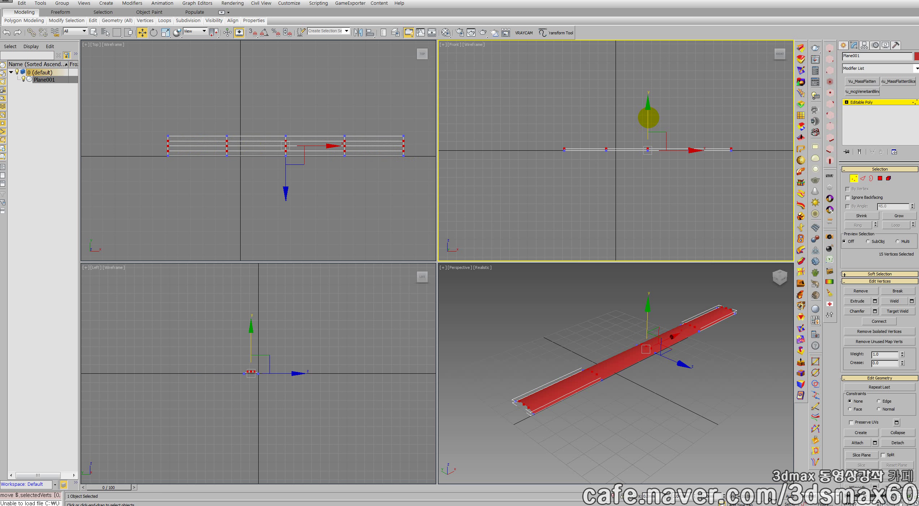
scroll(609, 309, up, 5)
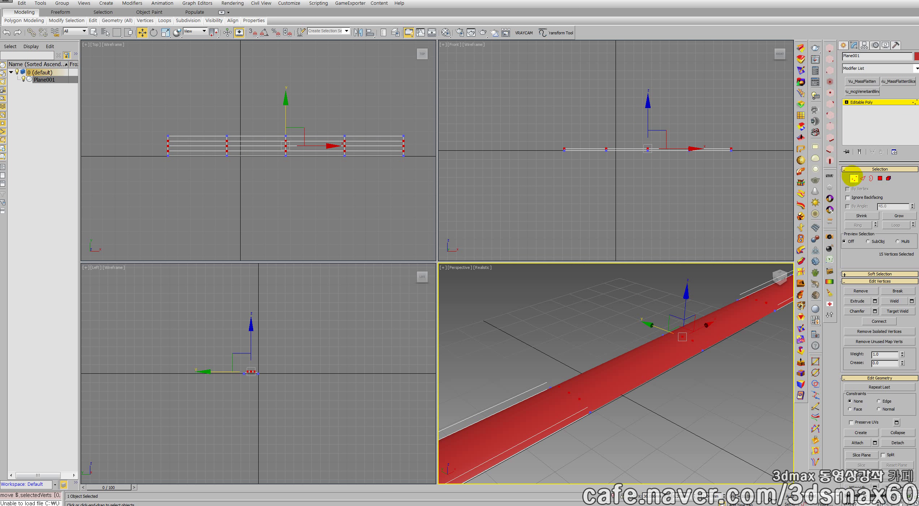
click(854, 178)
Add a Shell modifier to the arched strip and set its outer amount to 0.3 mm
alt+middle_drag(682, 327, 706, 276)
click(917, 68)
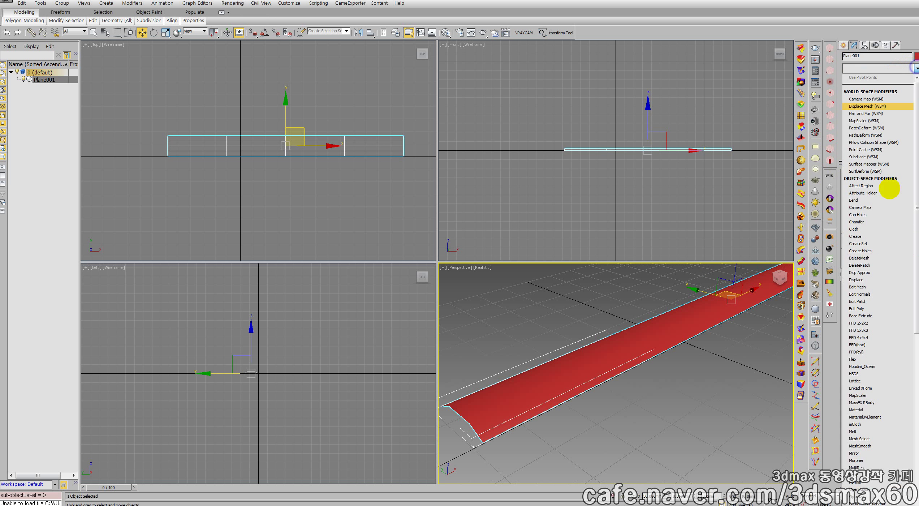
text(sh)
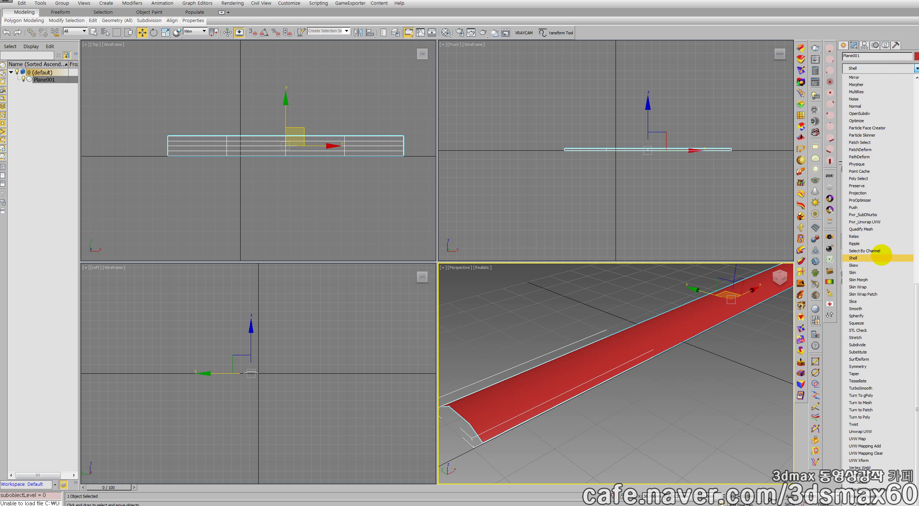
click(882, 256)
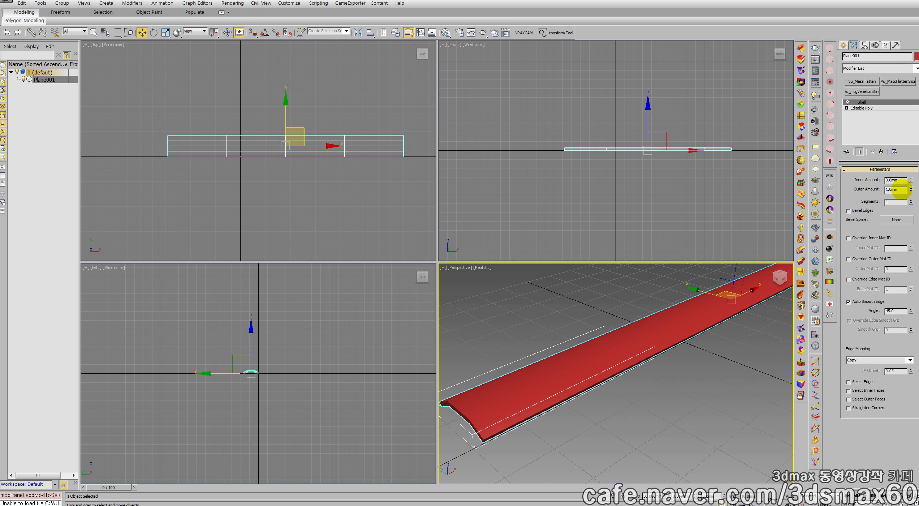
double_click(907, 190)
text(0.3)
key(Return)
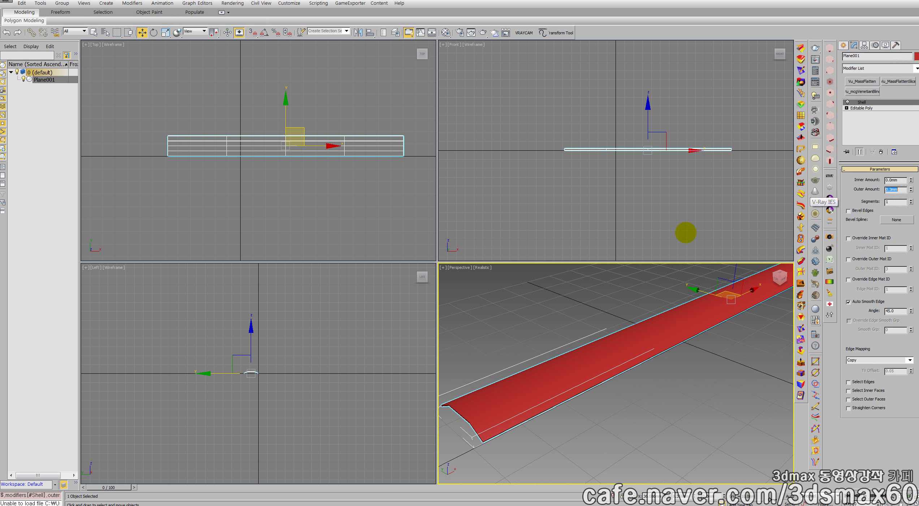
scroll(609, 309, down, 4)
scroll(607, 308, down, 4)
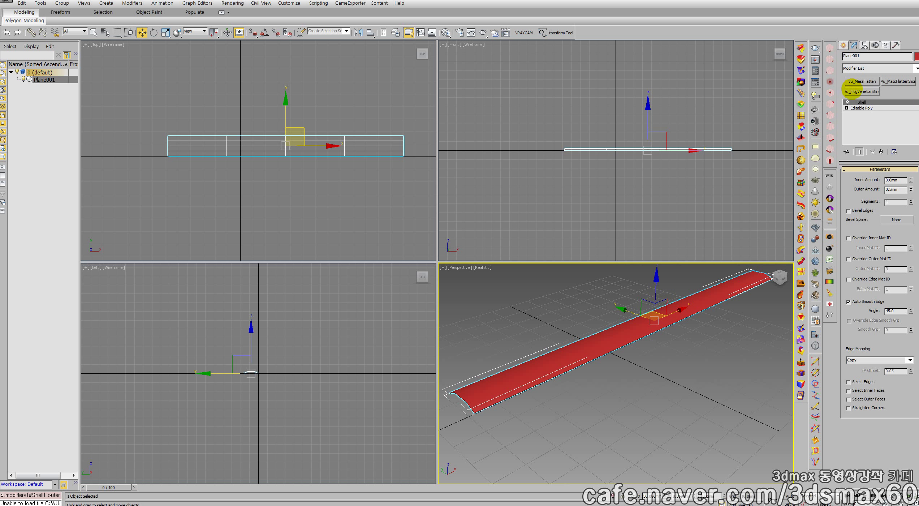
Apply the Vu_mcgVenetianBlind modifier to the shelled slat and show the Perspective view full size
click(855, 91)
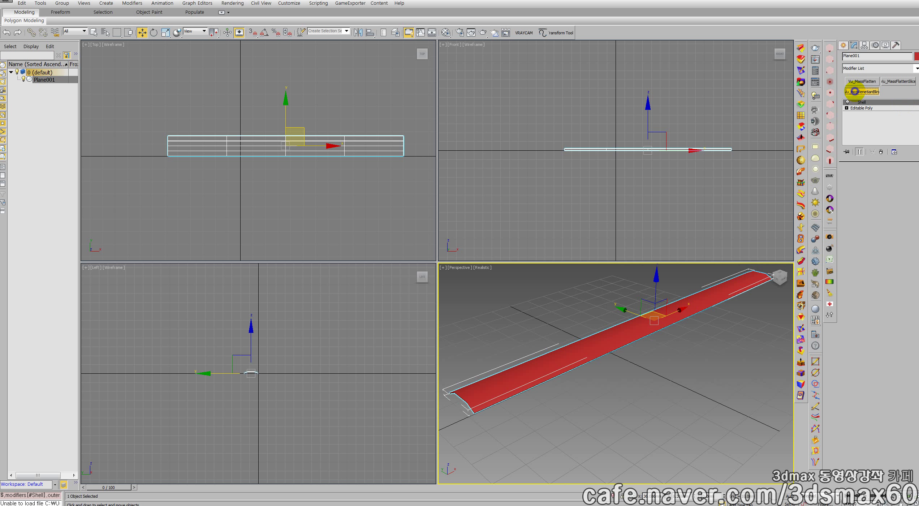
key(z)
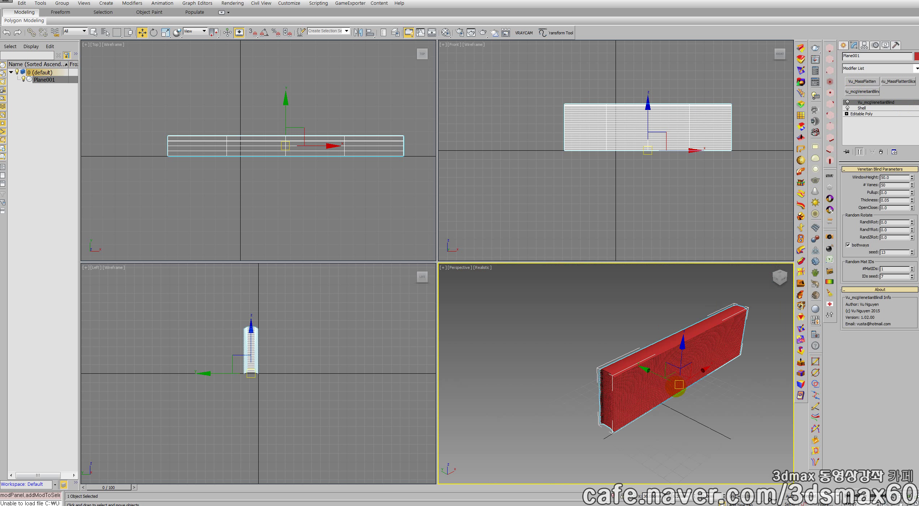
key(alt+w)
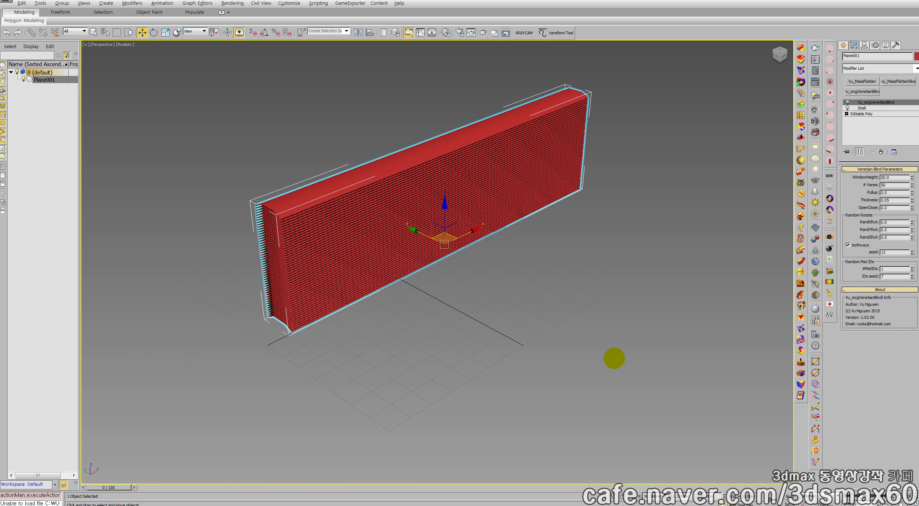
Set the venetian blind's window height to 1000 and check the whole stack of slats
double_click(886, 177)
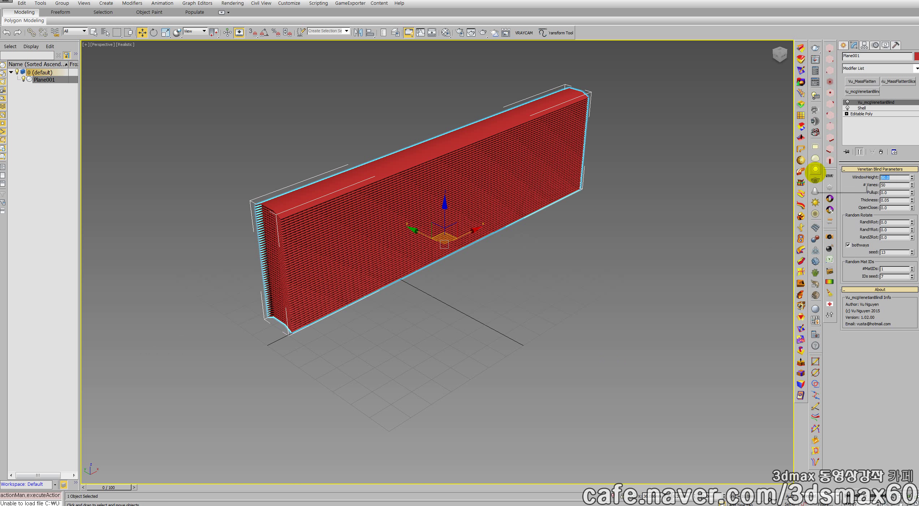
text(1000)
key(Return)
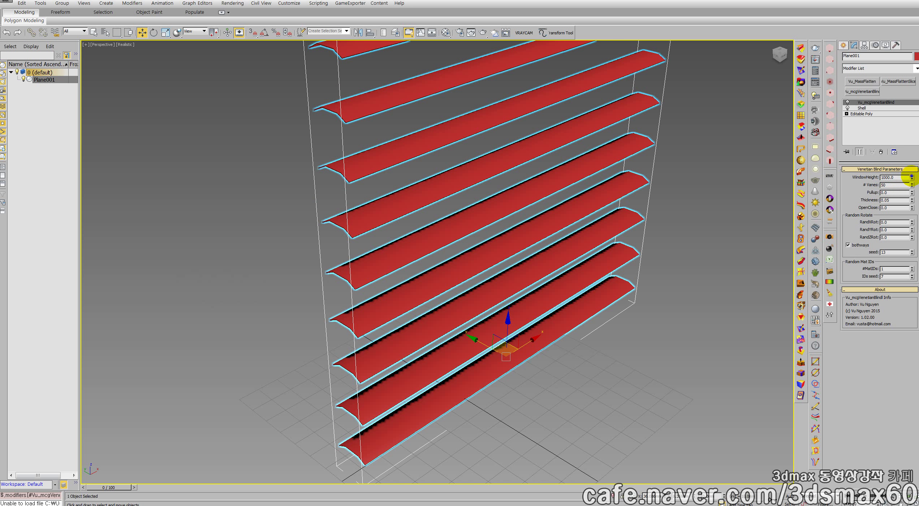
scroll(561, 276, down, 4)
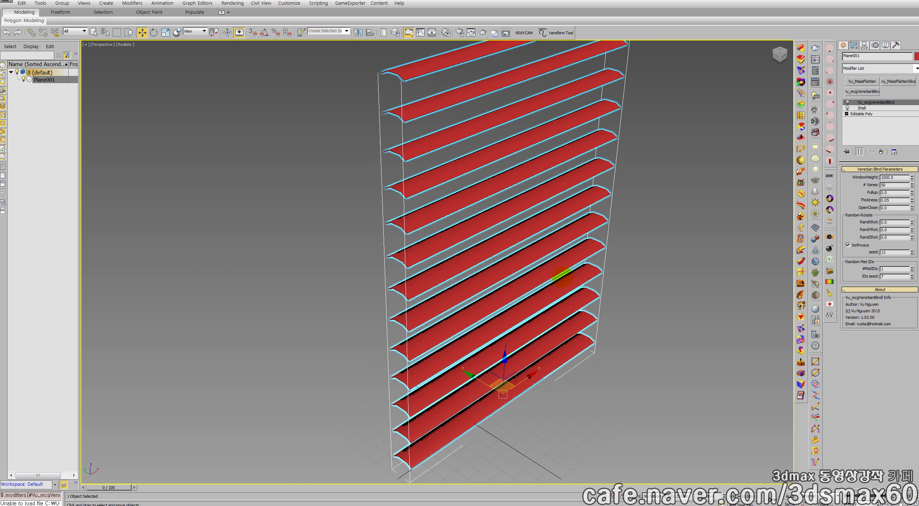
scroll(561, 276, down, 5)
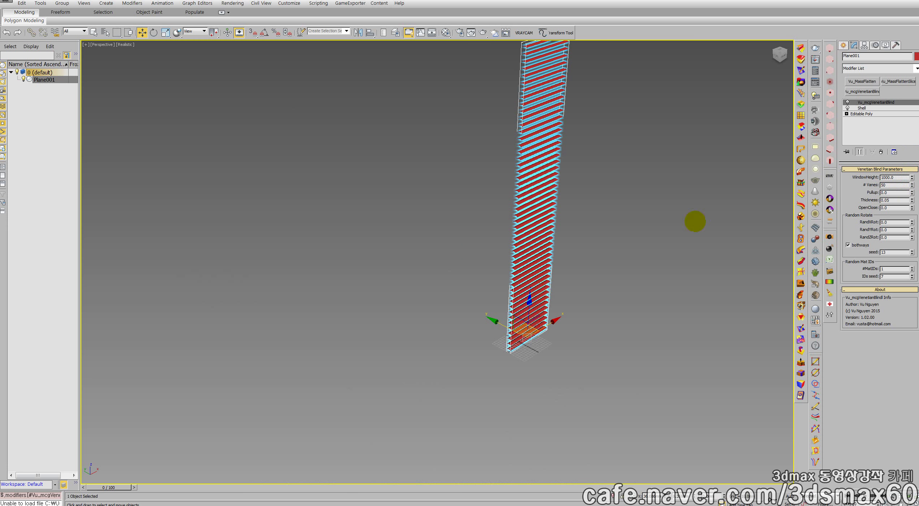
Set the venetian blind's window height to 500 and frame the complete blind in the view
double_click(898, 177)
text(5)
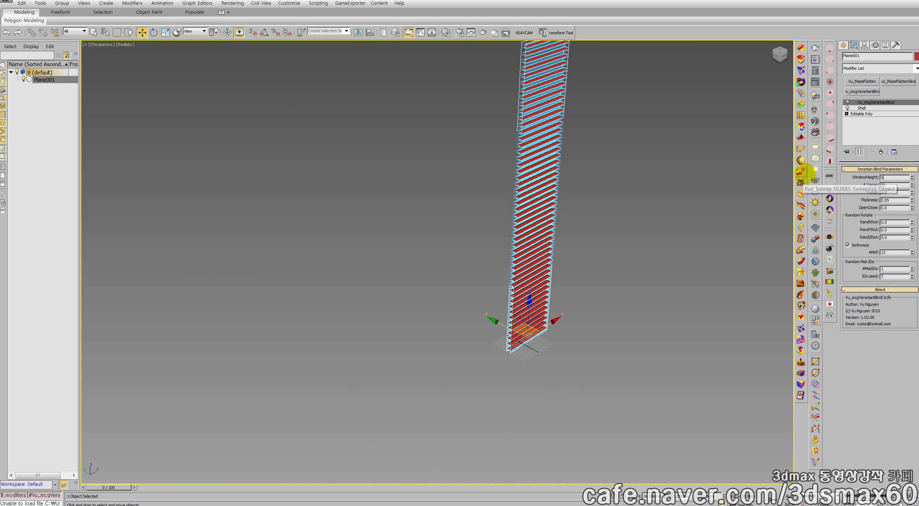
text(00)
key(Return)
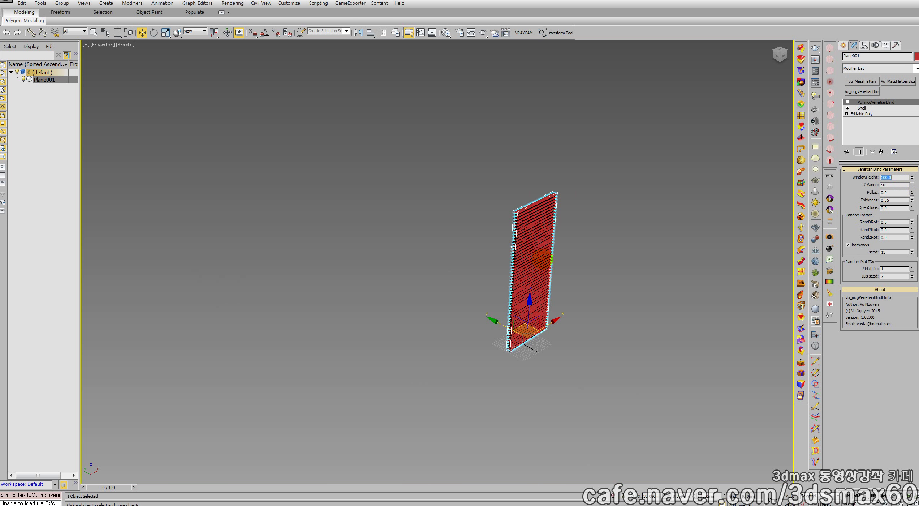
scroll(543, 258, up, 8)
scroll(511, 242, down, 2)
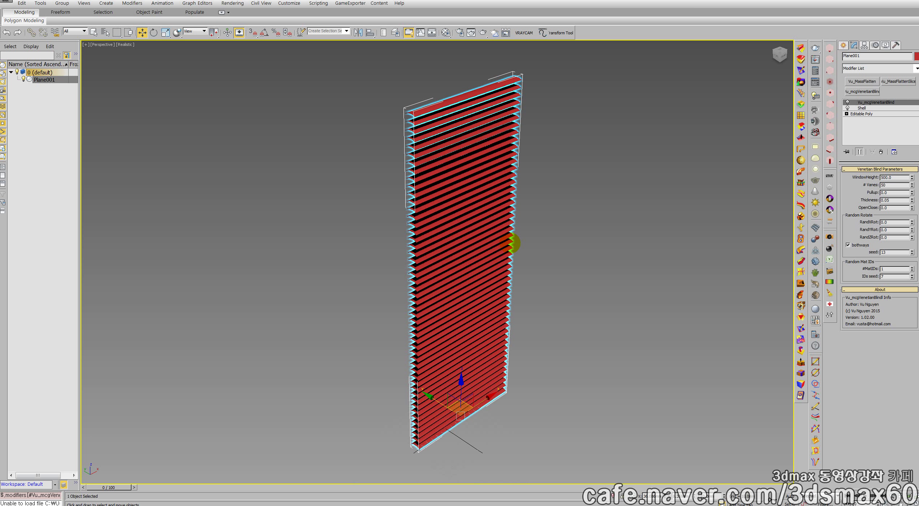
mouse_move(511, 243)
middle_down()
mouse_move(532, 240)
mouse_move(524, 237)
middle_up()
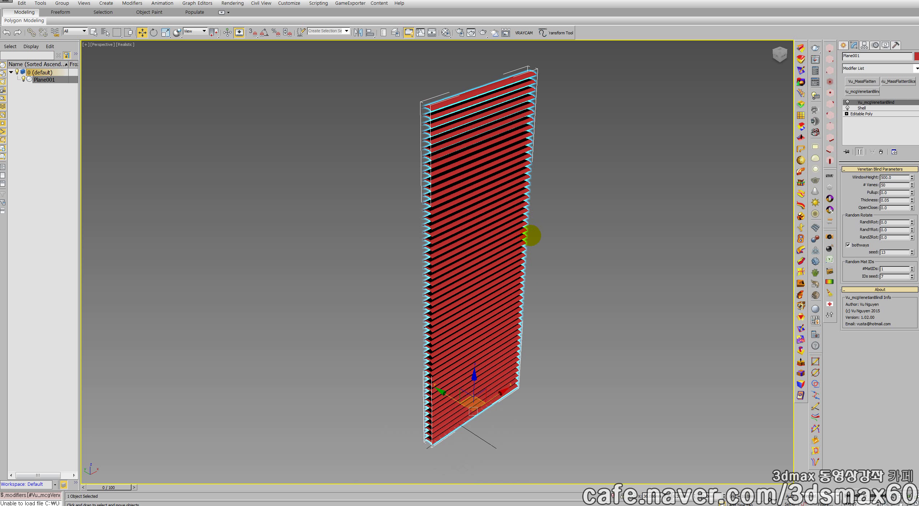
Try 69 vanes with an OpenClose angle of -4.1 and inspect the slats from the front
key(ctrl+r)
drag(531, 236, 469, 218)
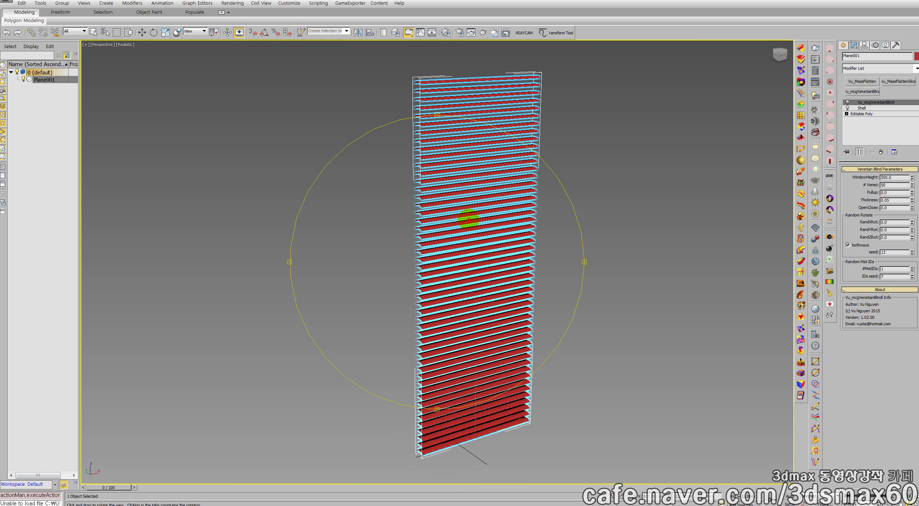
key(w)
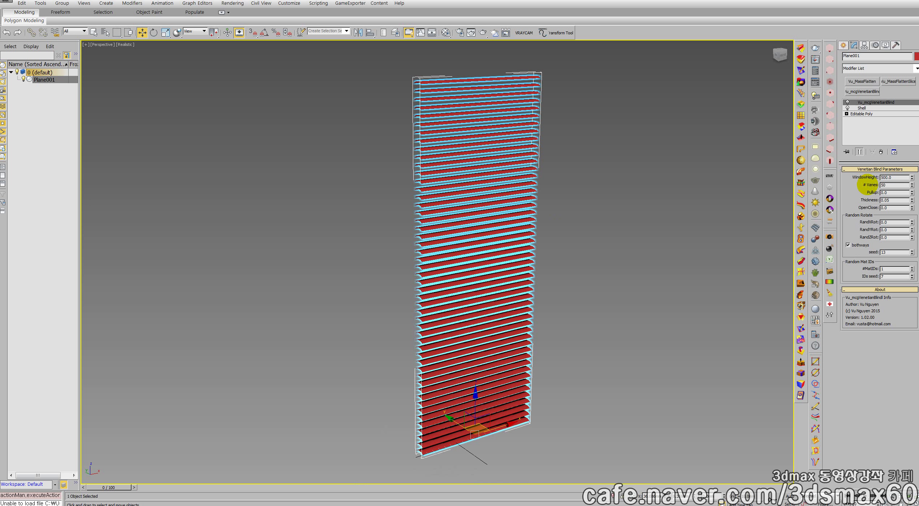
mouse_move(908, 185)
mouse_down()
mouse_move(906, 147)
mouse_move(908, 182)
mouse_up()
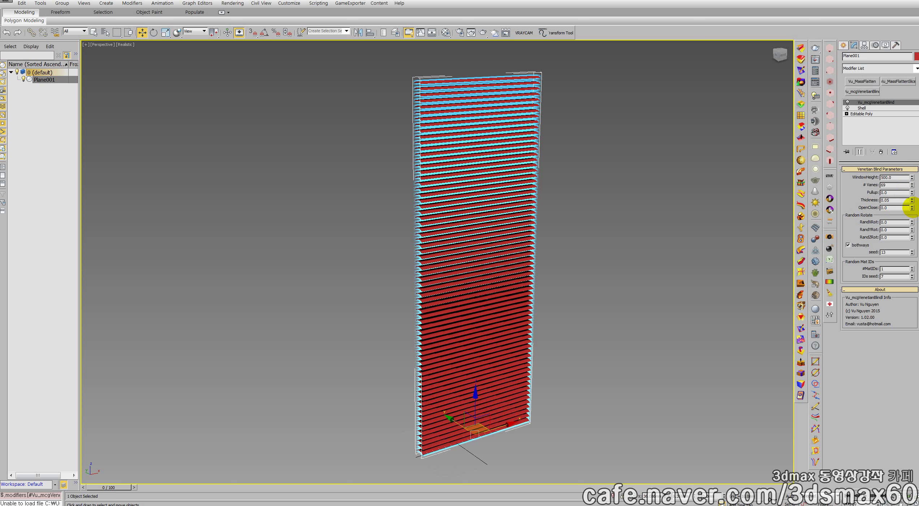
drag(910, 196, 913, 225)
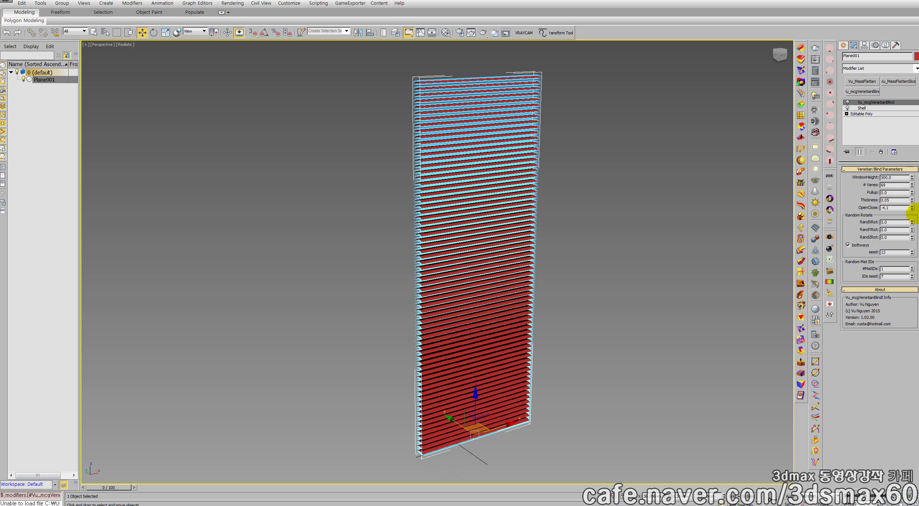
key(ctrl+r)
drag(542, 205, 511, 233)
scroll(529, 212, up, 3)
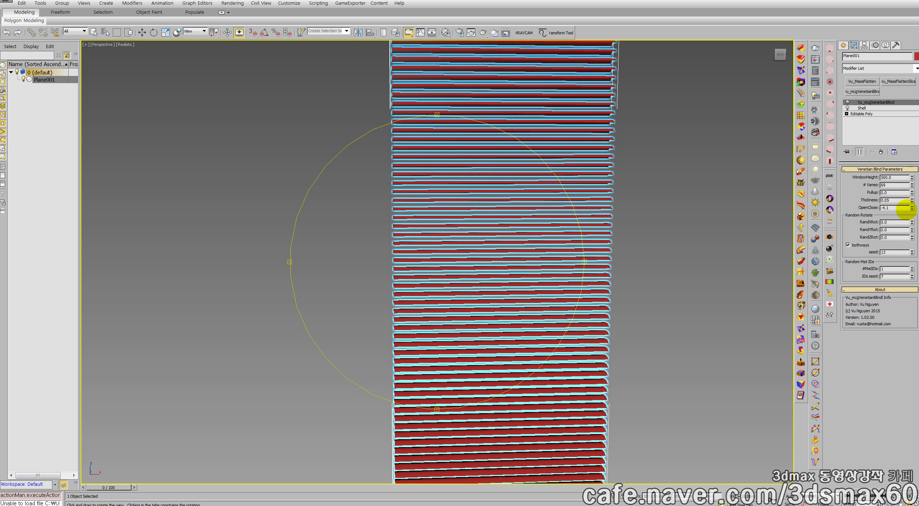
Close the blind by setting OpenClose to 90, and reduce the number of vanes to 31
right_click(911, 208)
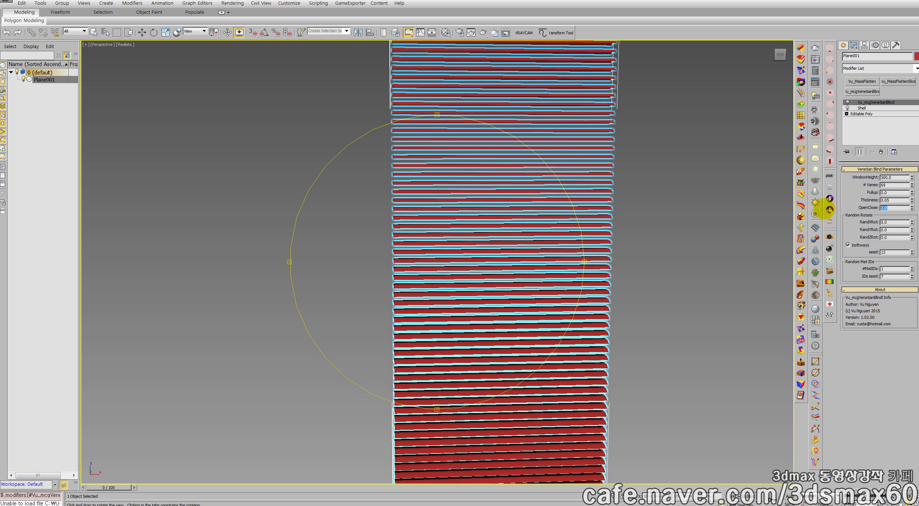
text(90)
key(Return)
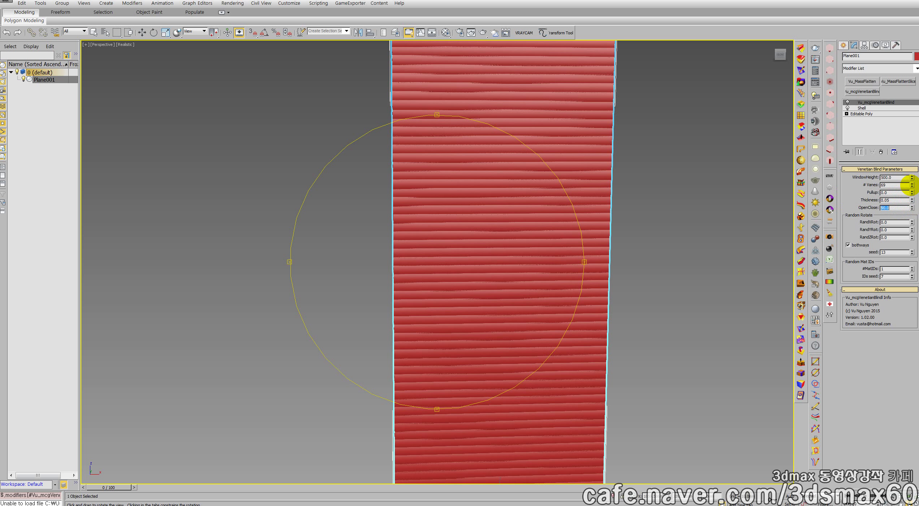
drag(908, 185, 912, 188)
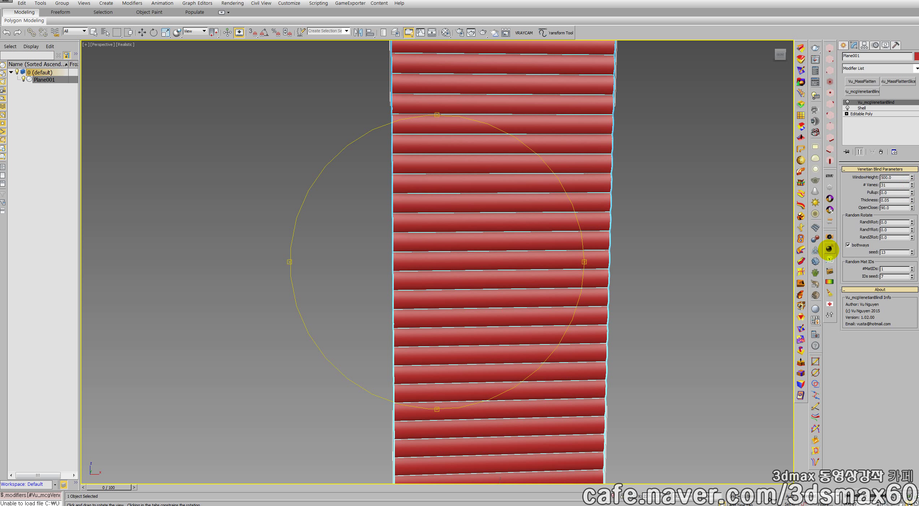
Make the slats slightly irregular with a random X rotation of 0.6 and a random Y rotation of 0.7
drag(911, 223, 855, 72)
click(449, 127)
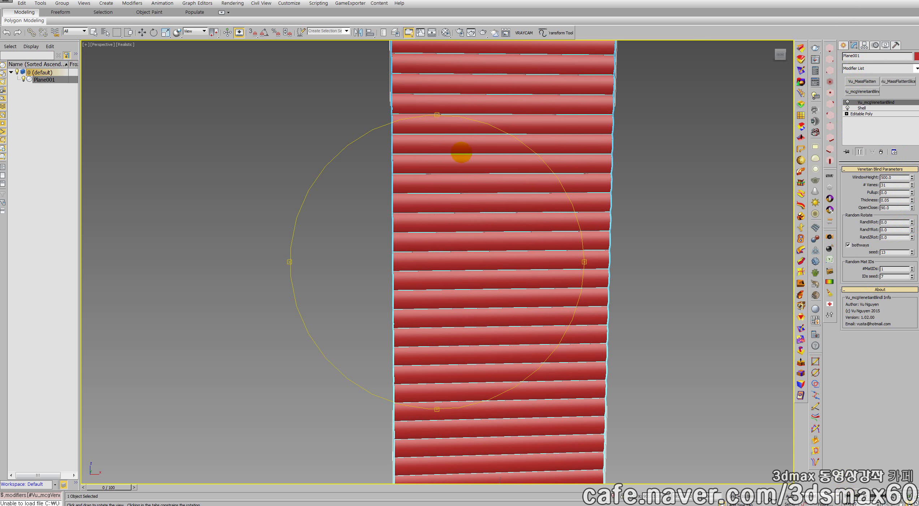
drag(432, 164, 515, 196)
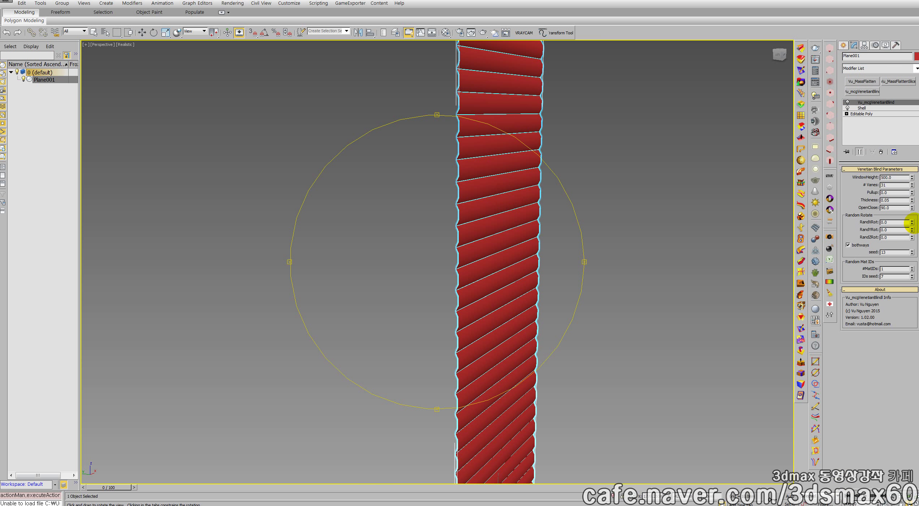
drag(912, 230, 911, 226)
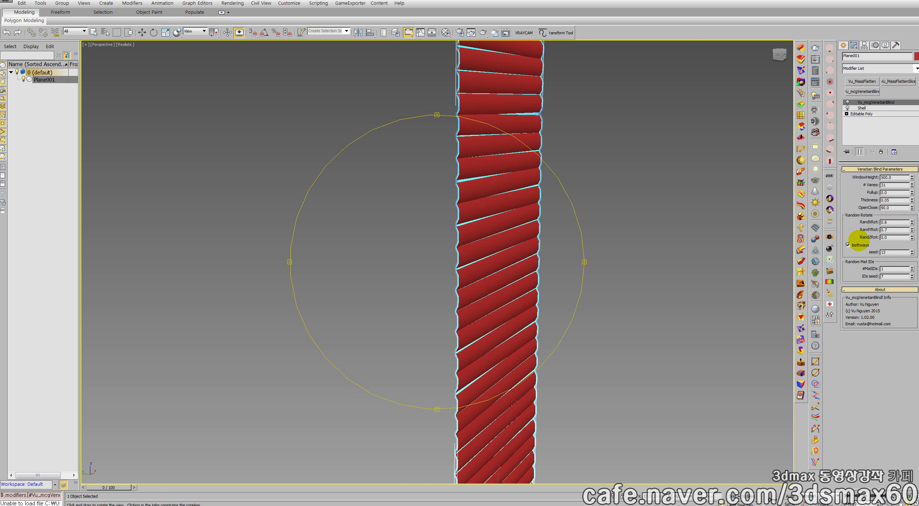
mouse_move(492, 285)
mouse_down()
mouse_move(462, 272)
mouse_move(461, 287)
mouse_move(489, 281)
mouse_up()
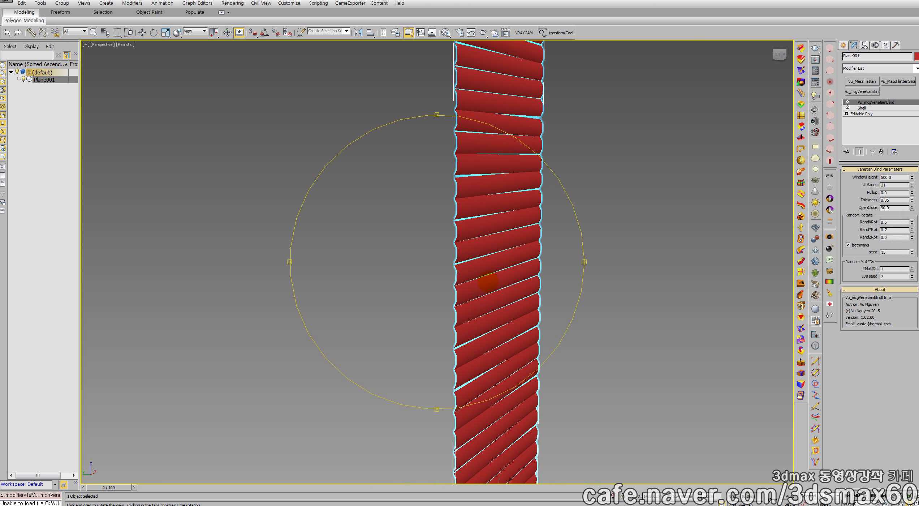
Try a random Z rotation of 0.4 on the slats, reset it to 0 and view the whole blind
drag(911, 238, 912, 235)
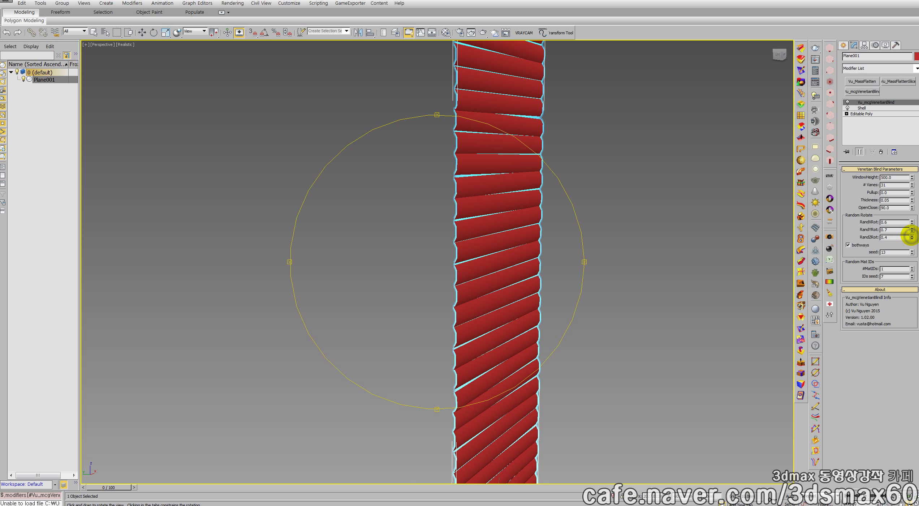
right_click(912, 237)
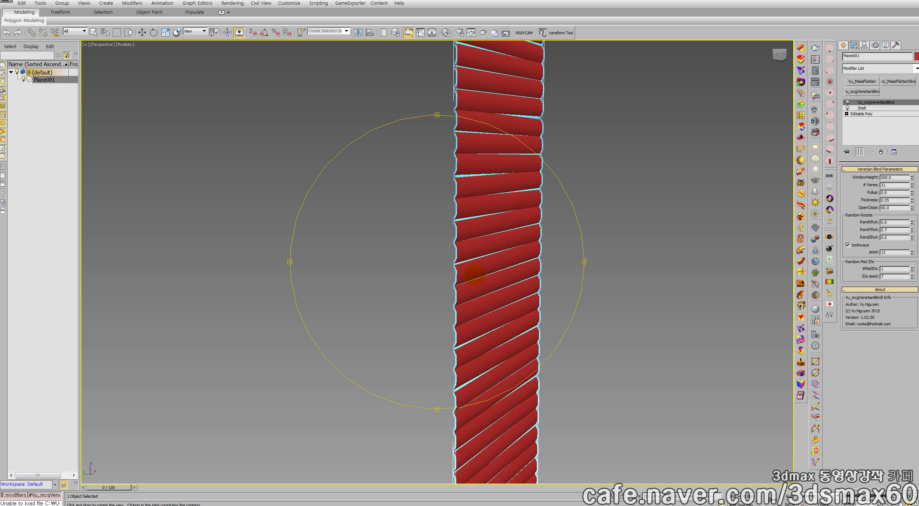
mouse_move(474, 275)
mouse_down()
mouse_move(435, 257)
mouse_move(433, 277)
mouse_move(441, 287)
mouse_move(459, 265)
mouse_up()
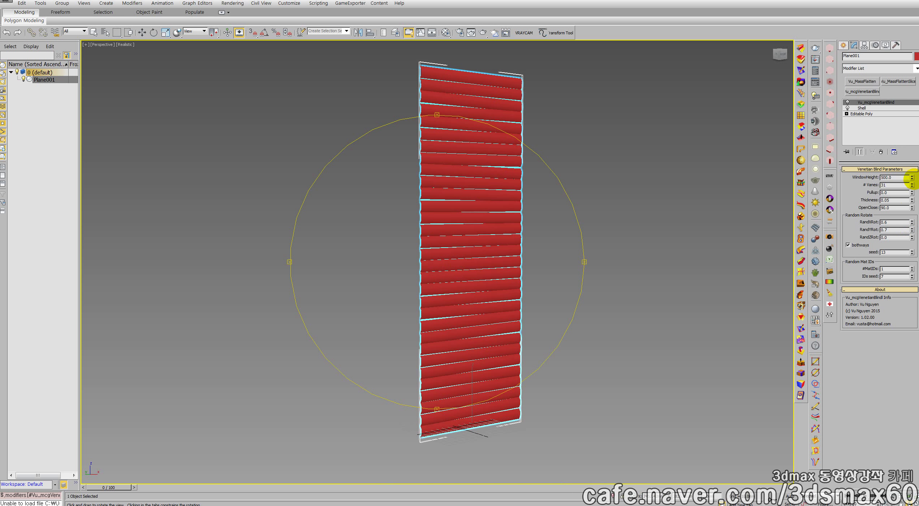
drag(911, 178, 897, 282)
right_click(897, 282)
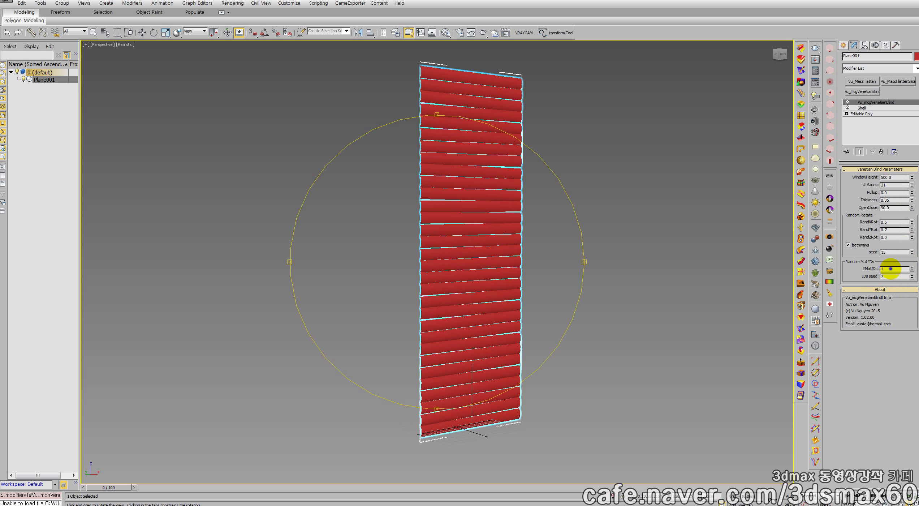
double_click(885, 269)
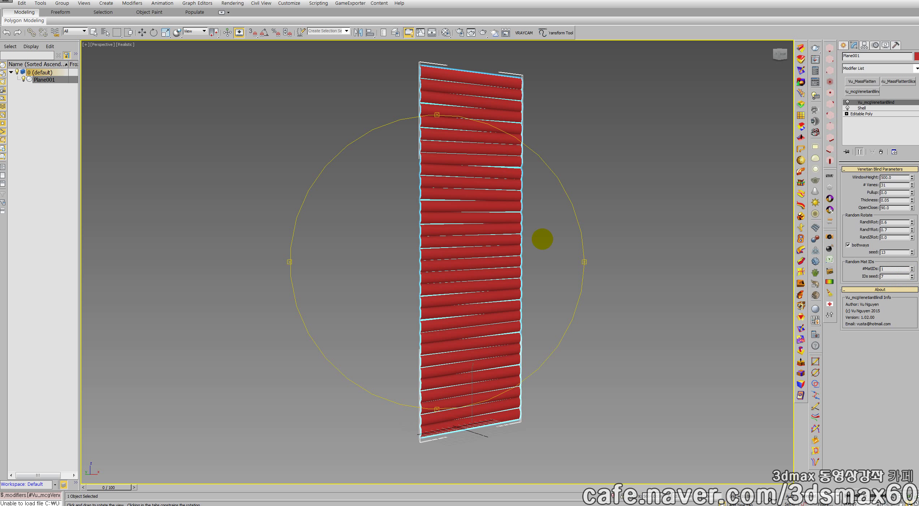
drag(559, 254, 554, 261)
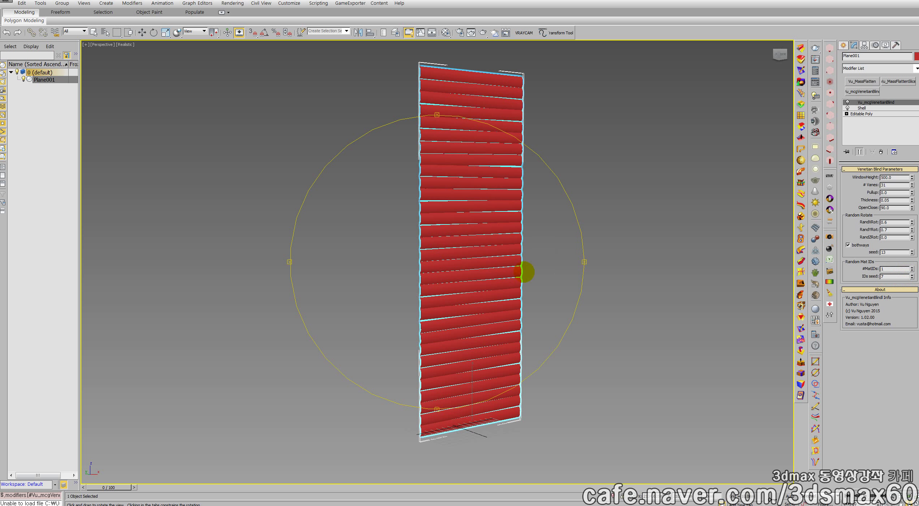
Turn on Auto Key, animate the blind's Pullup to 497.5 at frame 27, and scrub back to frame 0
key(n)
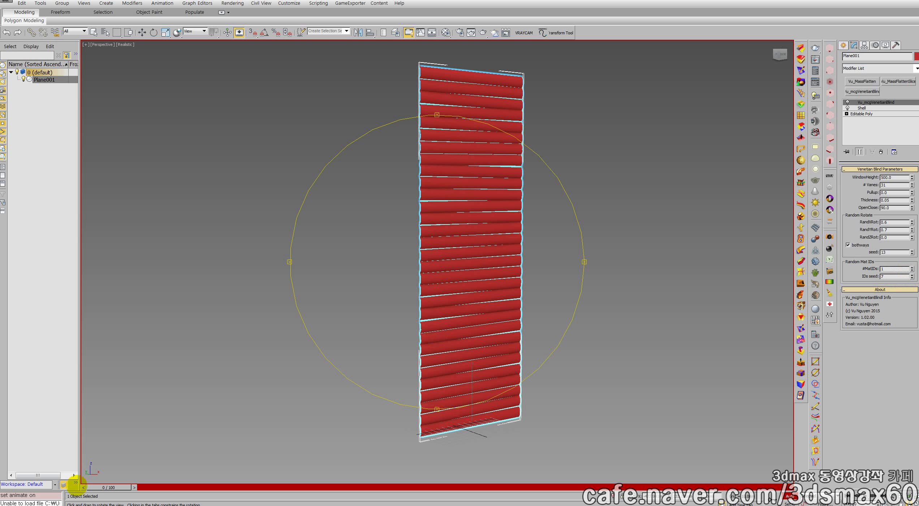
drag(105, 487, 283, 485)
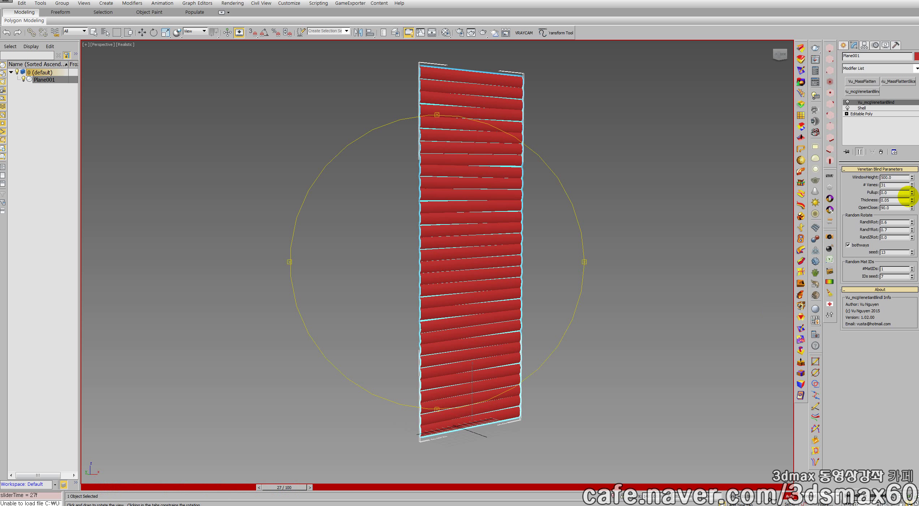
drag(912, 192, 794, 448)
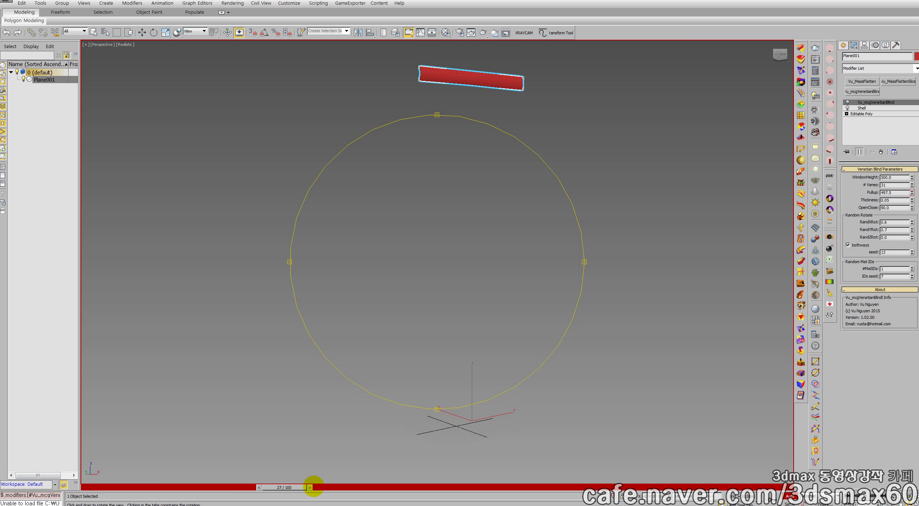
drag(303, 487, 41, 477)
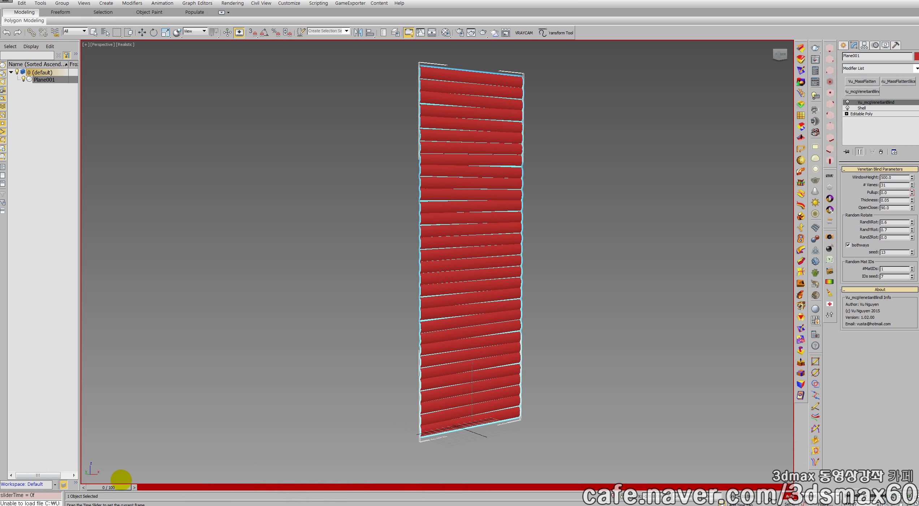
Go to frame 42 and animate the blind partly lowered with a Pullup of 314.6
drag(121, 479, 394, 495)
key(ctrl+r)
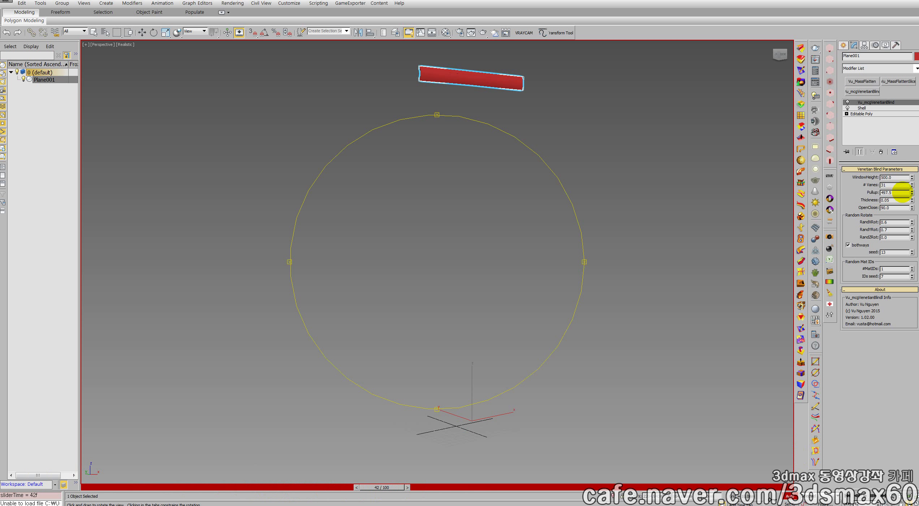
drag(912, 192, 144, 327)
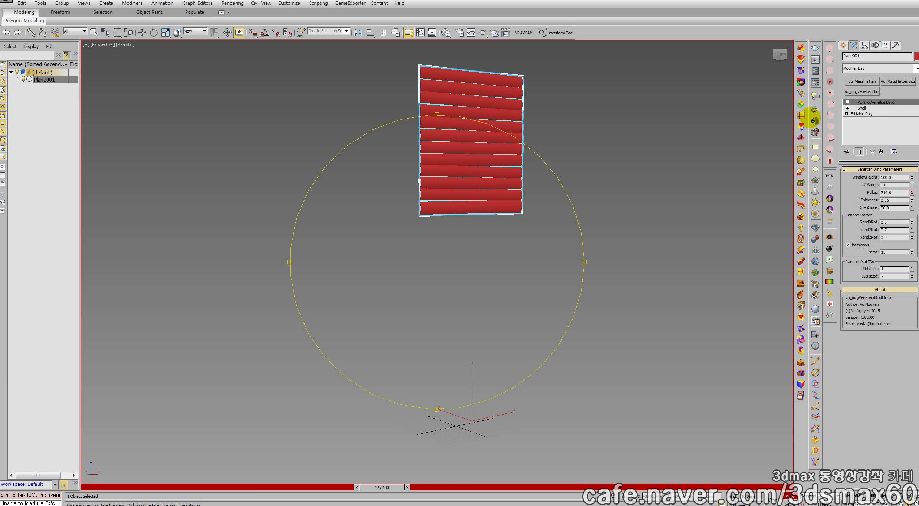
Animate the blind fully lowered with a Pullup of 0 at frame 50
drag(911, 197, 625, 253)
drag(386, 487, 444, 491)
key(ctrl+r)
drag(478, 392, 609, 306)
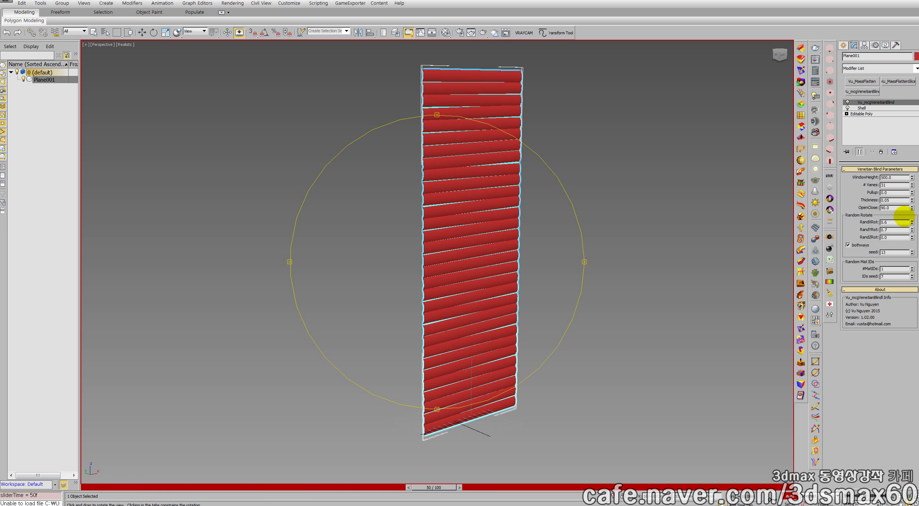
Key the slats as closed at frame 50 with an OpenClose value of 90
drag(911, 200, 903, 137)
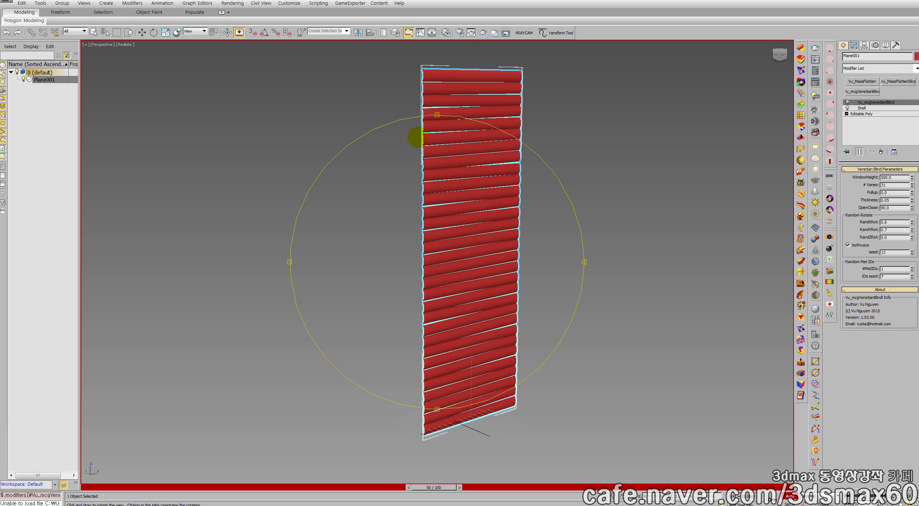
drag(417, 137, 440, 163)
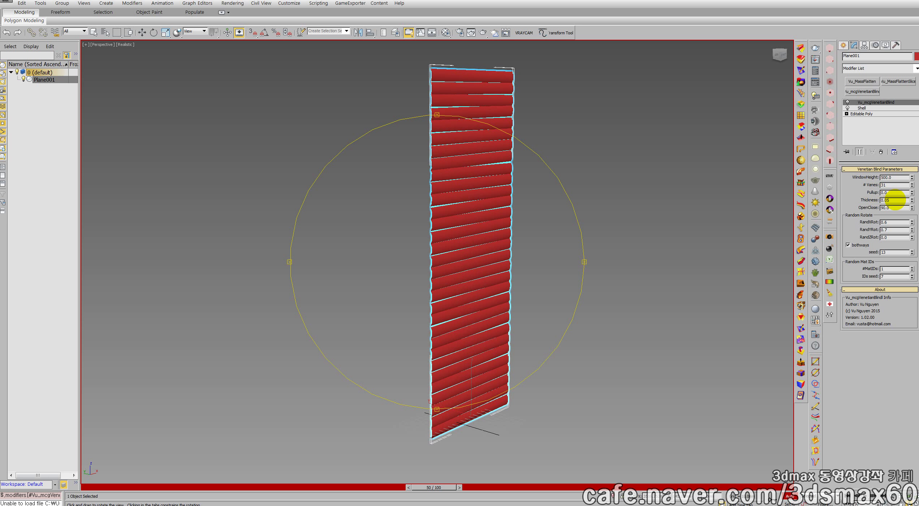
double_click(896, 200)
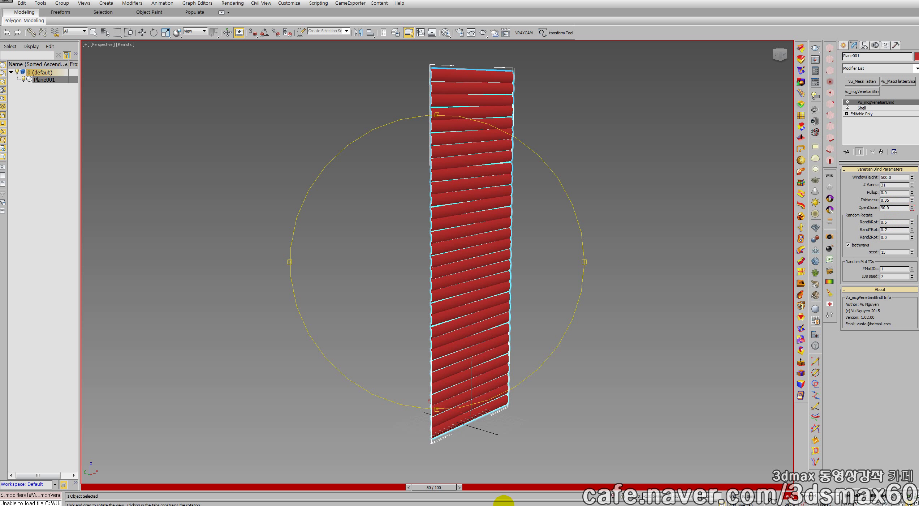
mouse_move(447, 488)
mouse_down()
mouse_move(490, 486)
mouse_move(437, 487)
mouse_up()
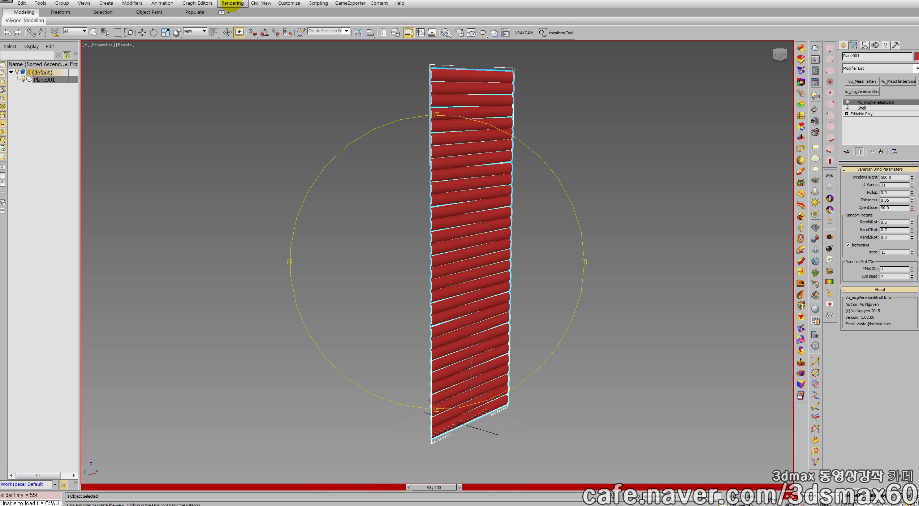
Show the track bar so the animation keys can be seen under the viewport
click(163, 4)
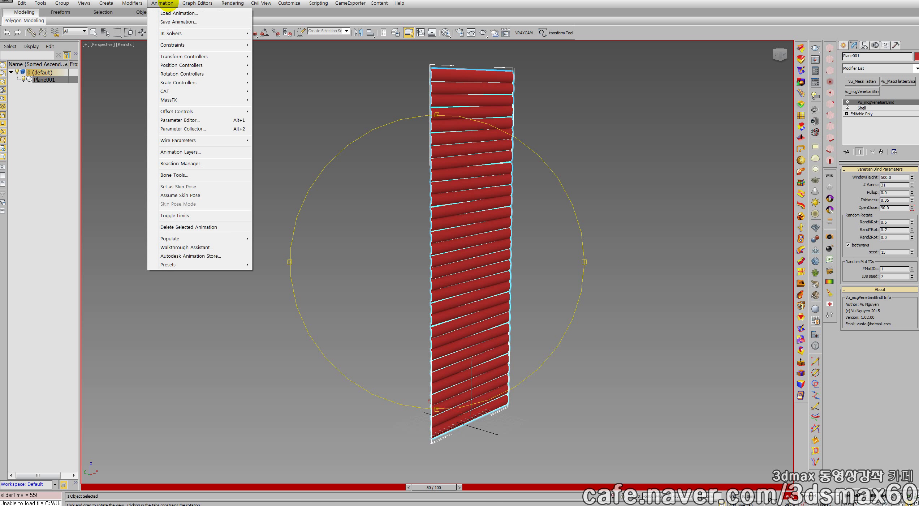
mouse_move(187, 6)
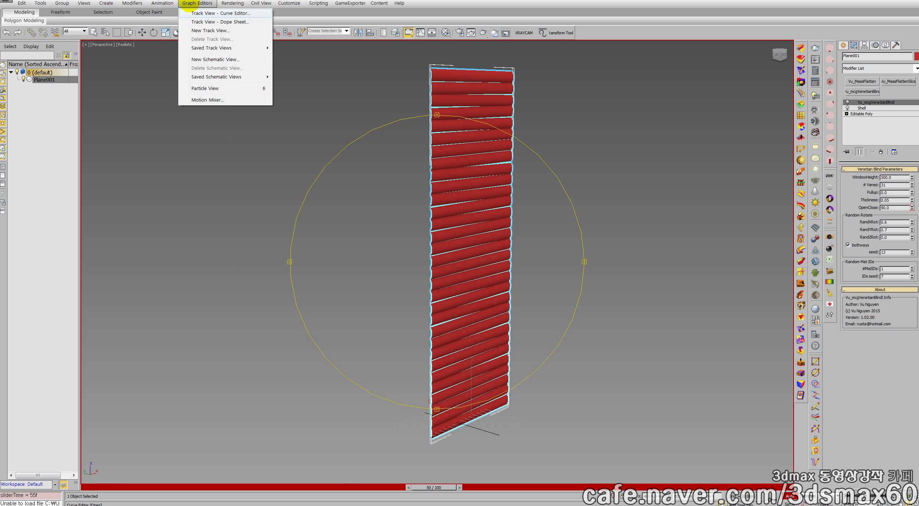
mouse_move(232, 4)
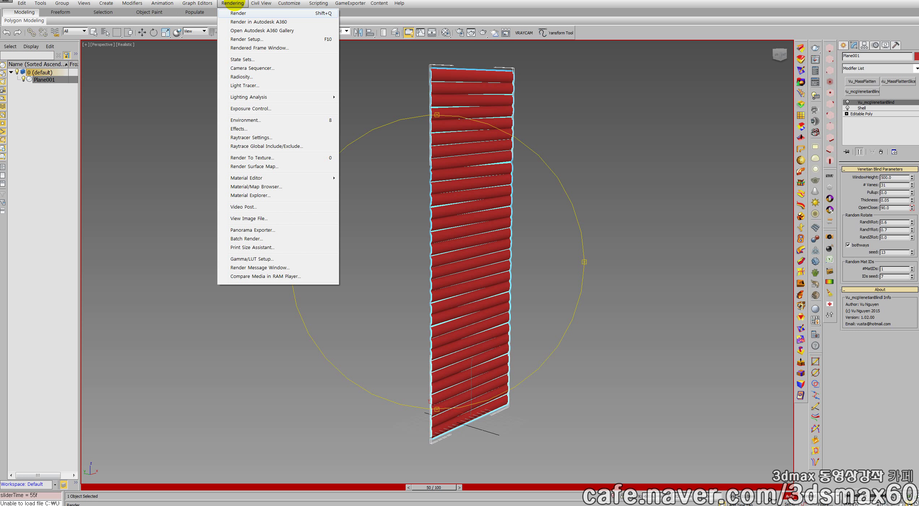
mouse_move(289, 3)
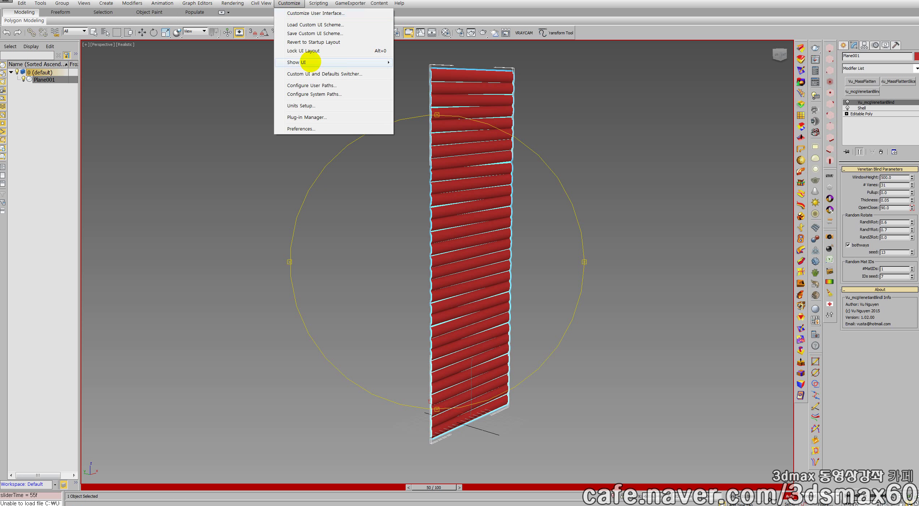
mouse_move(303, 63)
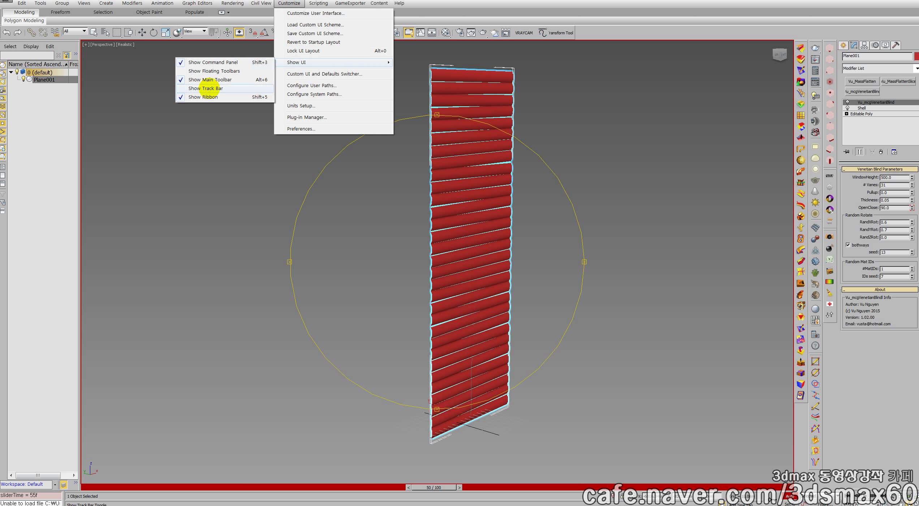
click(209, 89)
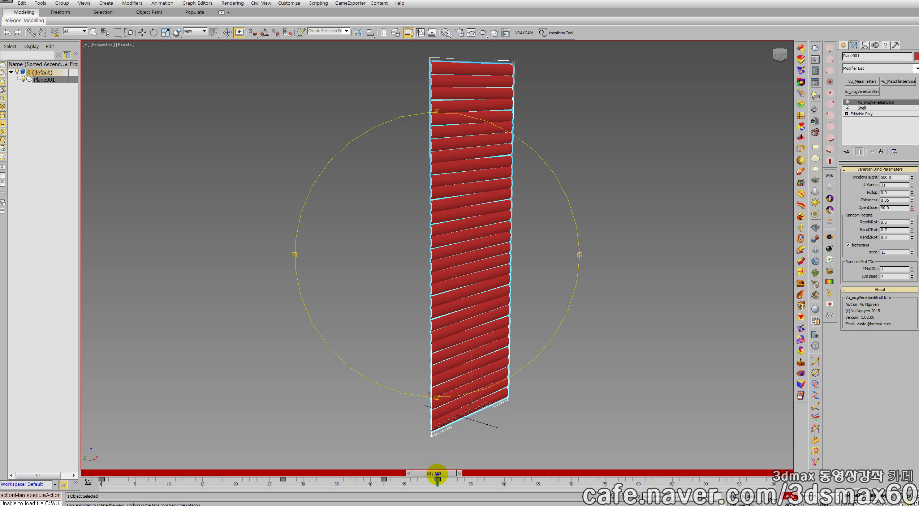
Animate the slats opening with an OpenClose of 0.4 at frame 74, and move that key to frame 85
click(437, 473)
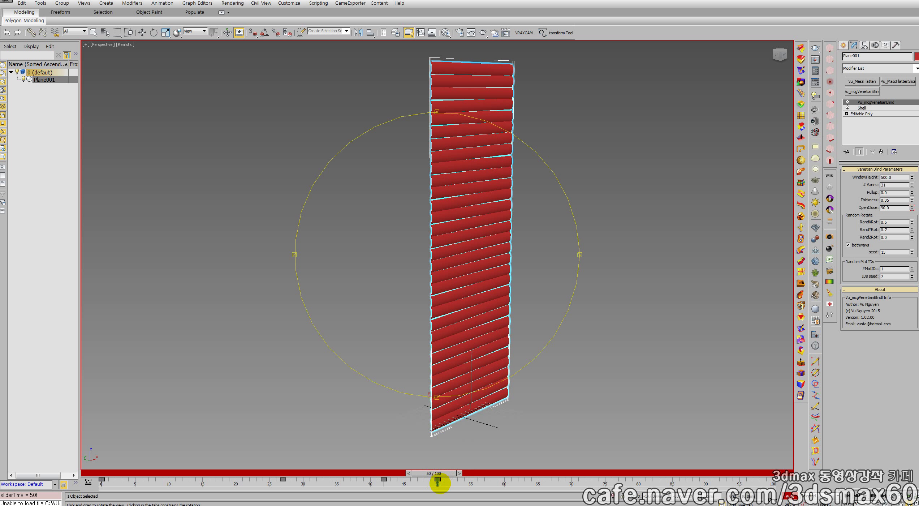
drag(436, 473, 592, 460)
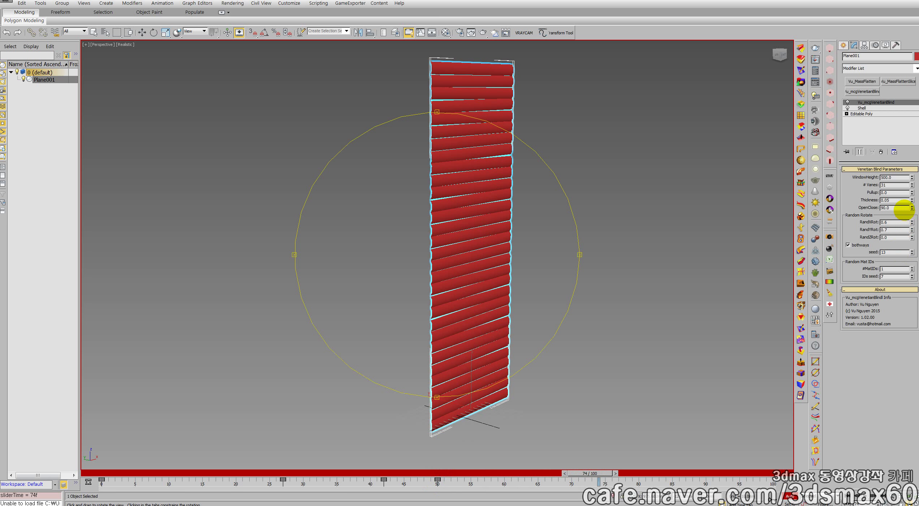
drag(912, 209, 109, 4)
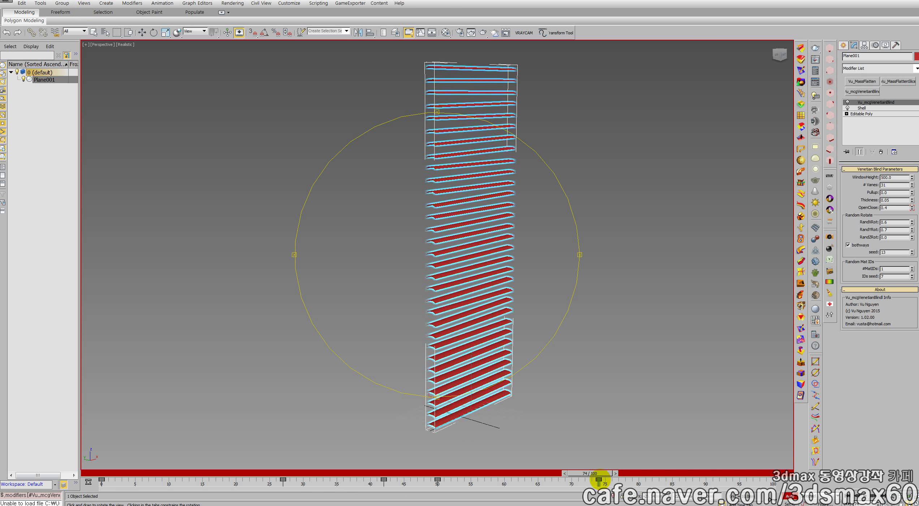
drag(598, 481, 672, 480)
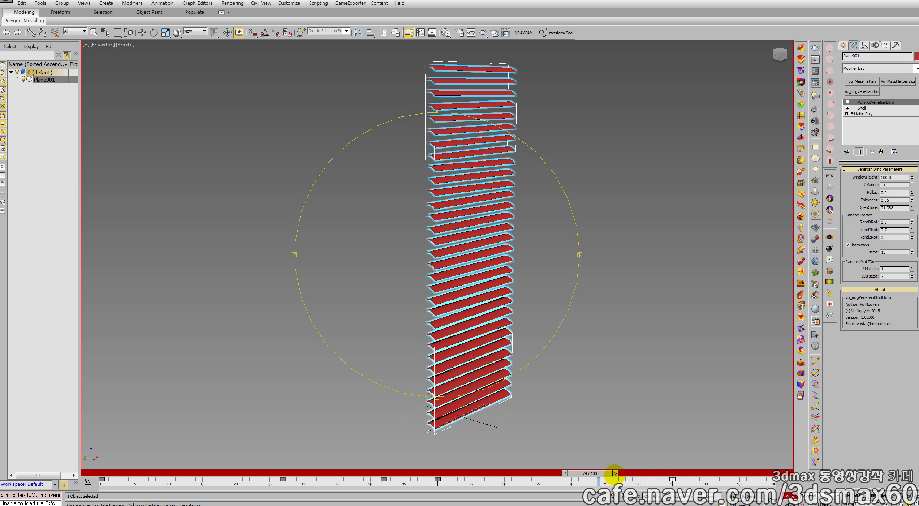
Scrub back towards the start, play the blind's animation and turn off Auto Key
drag(606, 473, 133, 473)
key(/)
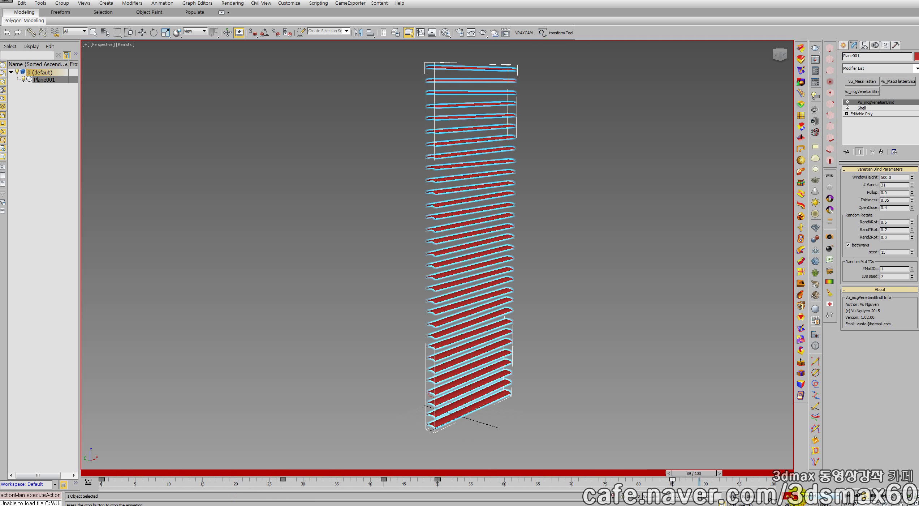
click(790, 496)
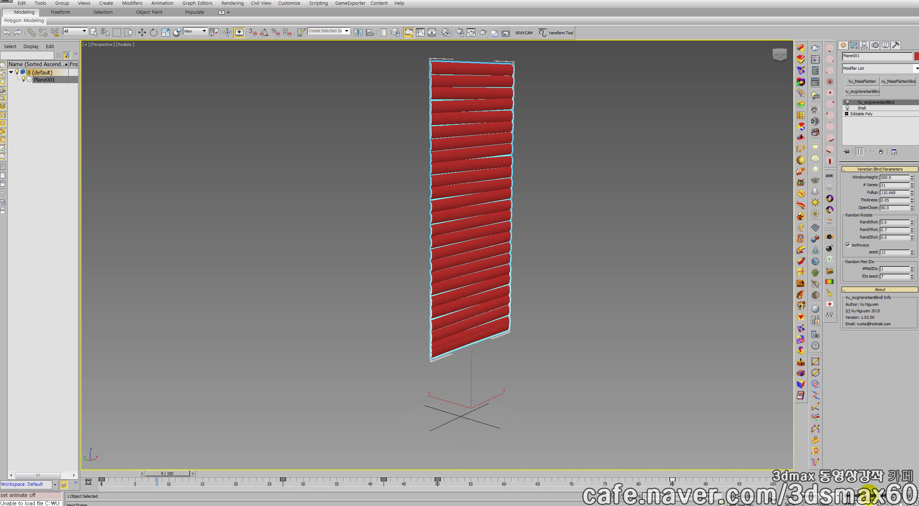
Scrub the animation to frame 57 and inspect the lowered blind from another angle
click(900, 501)
drag(246, 472, 496, 477)
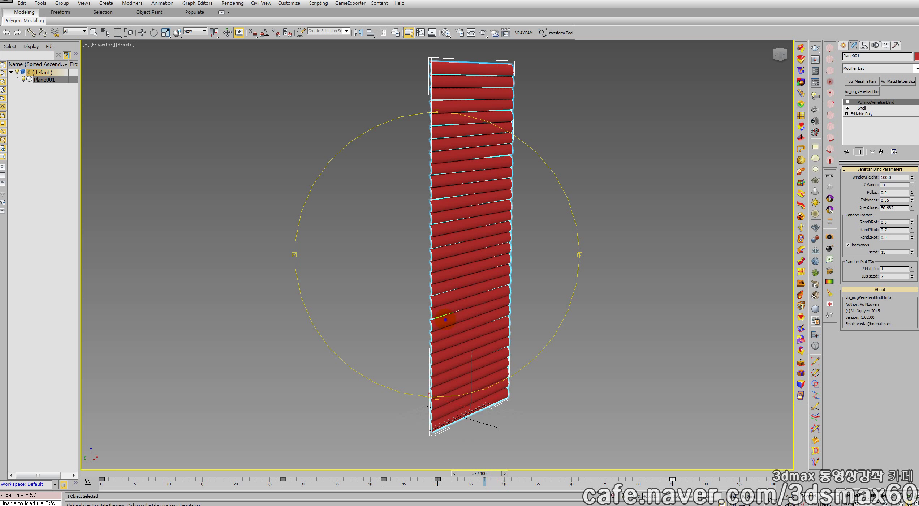
mouse_move(445, 320)
mouse_down()
mouse_move(378, 313)
mouse_move(588, 315)
mouse_move(513, 322)
mouse_move(431, 313)
mouse_move(460, 320)
mouse_up()
scroll(447, 317, up, 3)
scroll(447, 317, down, 3)
right_click(743, 427)
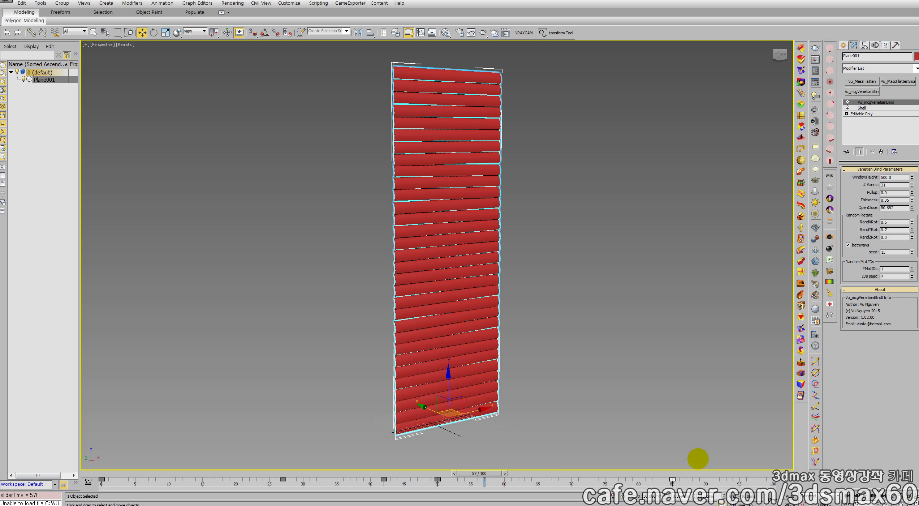